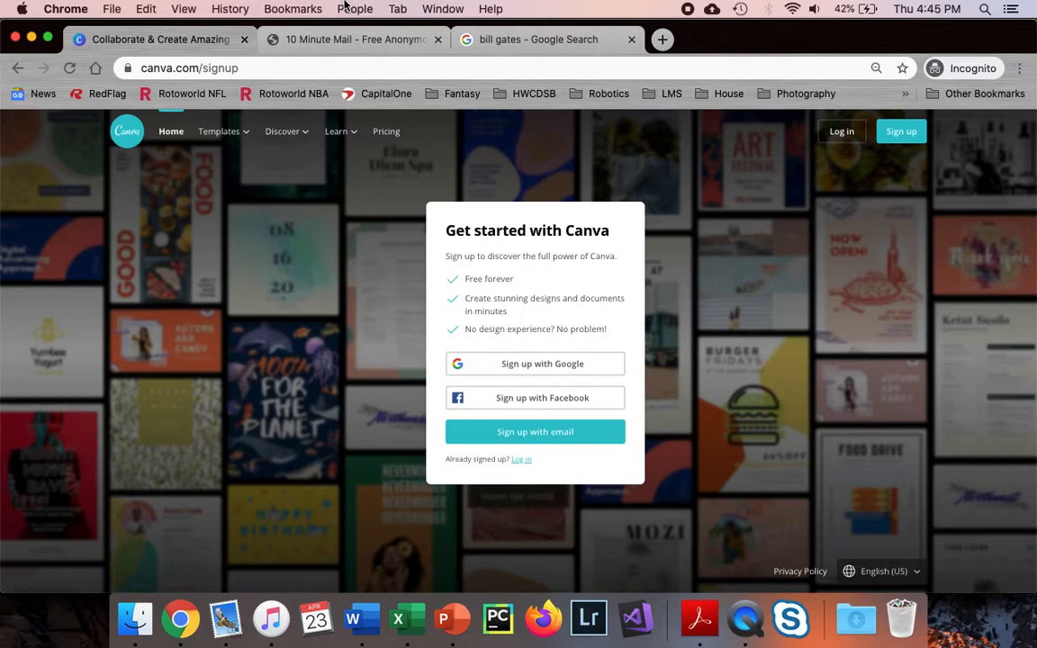
# Start a Canva email signup and enter the account holder's name
pyautogui.click(596, 434)
pyautogui.click(549, 281)
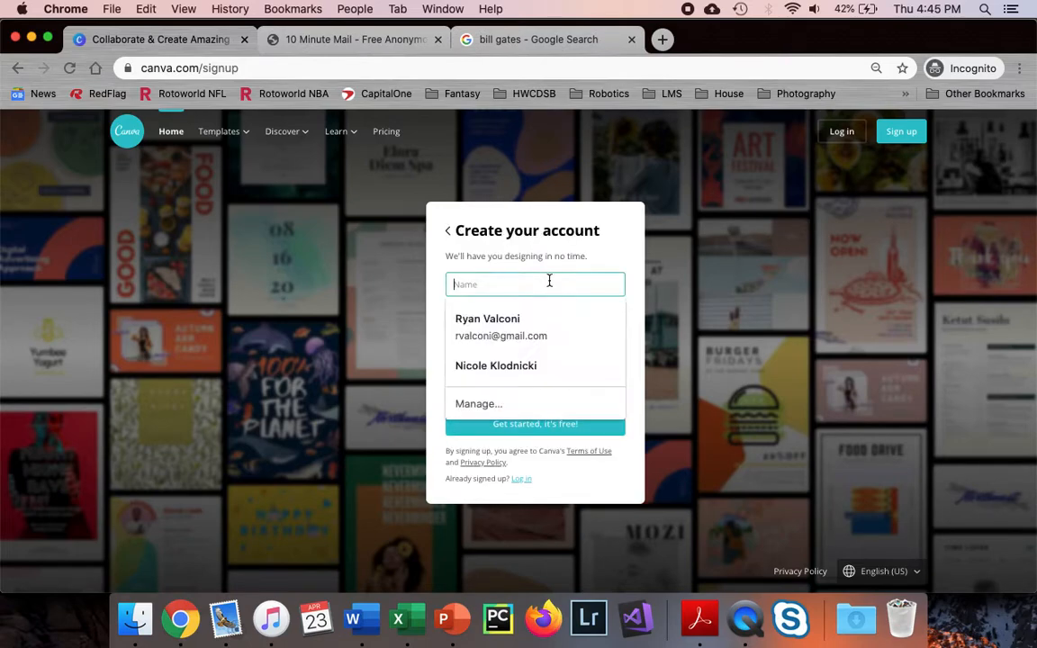
pyautogui.write('Mr. Valconi')
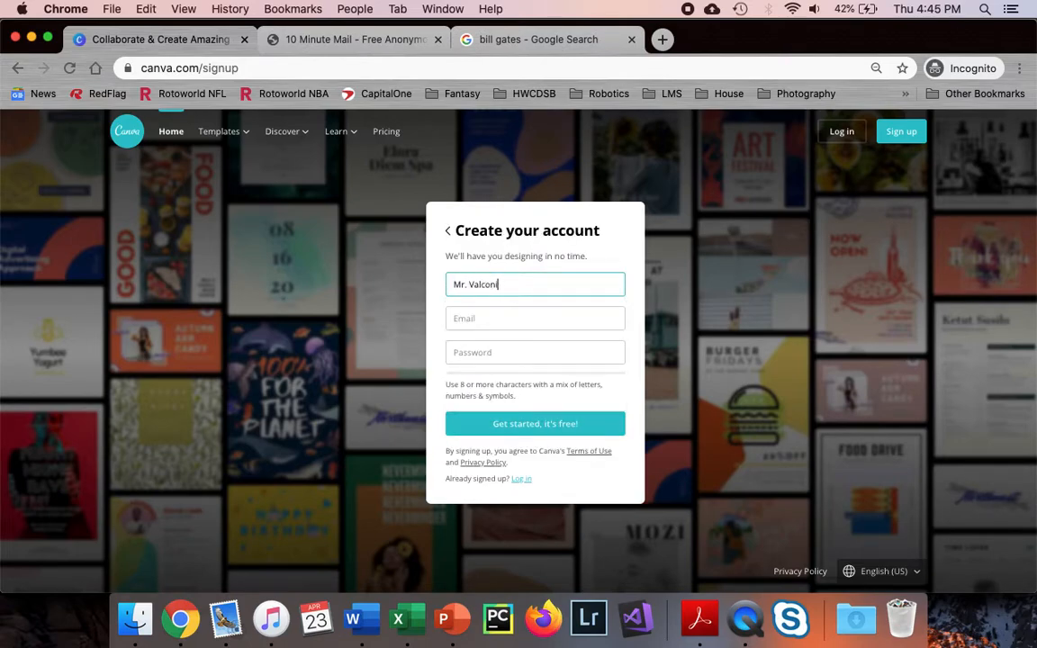
pyautogui.click(507, 317)
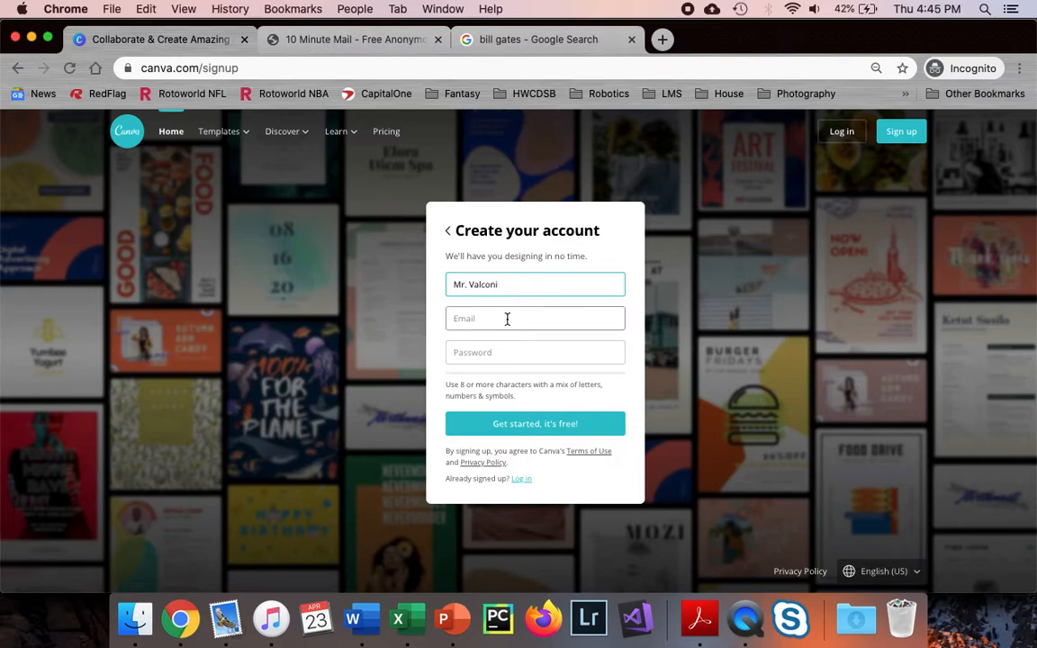
# Copy a disposable address from the 10 Minute Mail tab and return to Canva
pyautogui.click(380, 39)
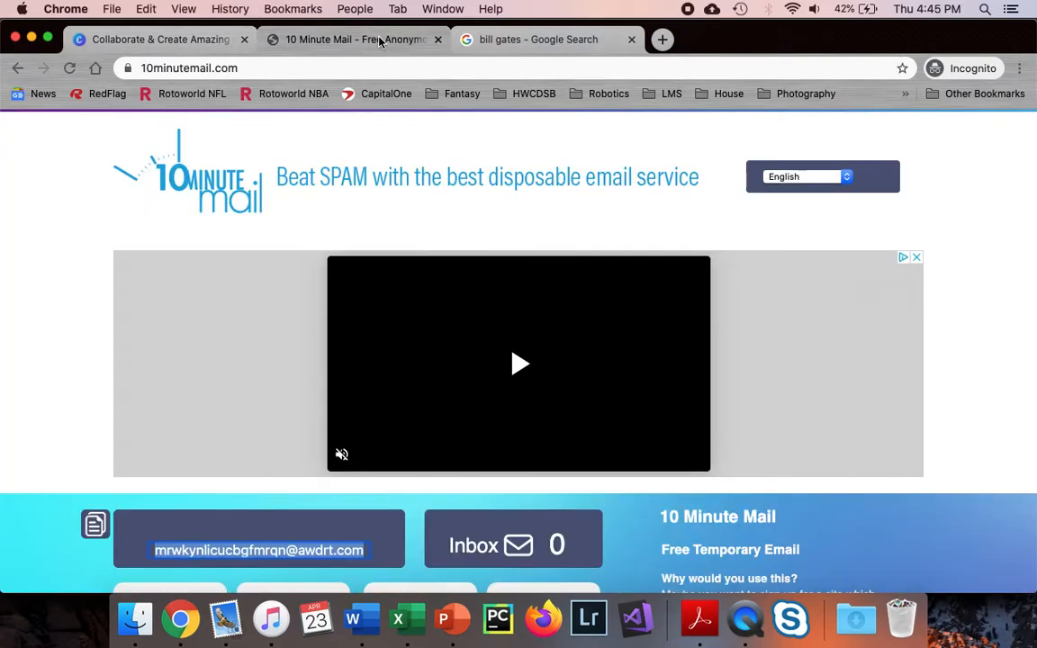
pyautogui.scroll(-3, 374, 180)
pyautogui.scroll(-2, 369, 202)
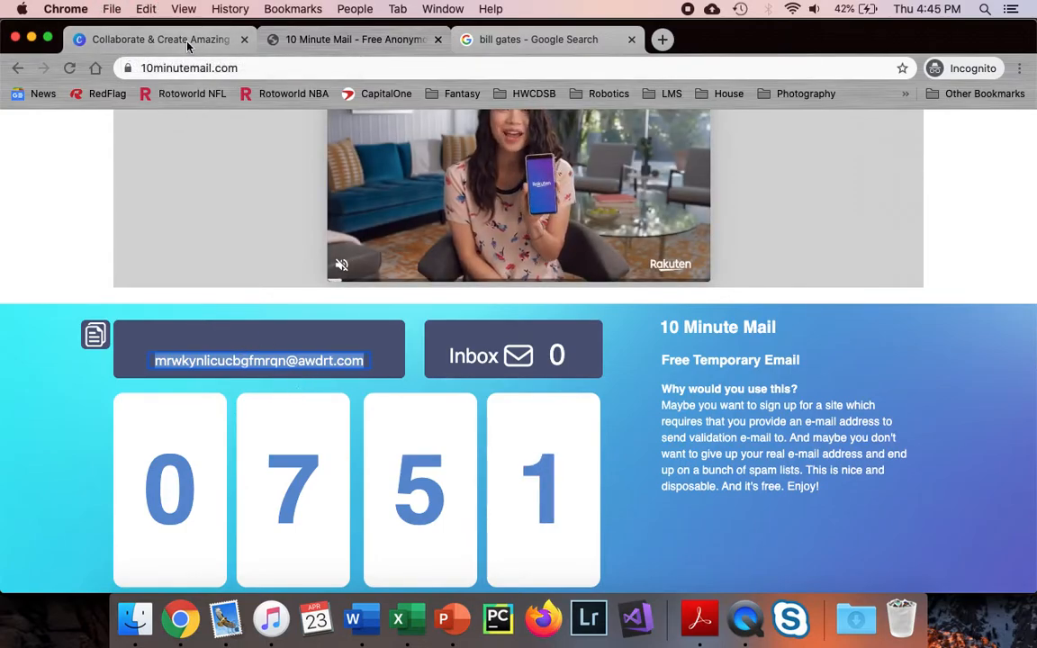
pyautogui.click(167, 40)
# Paste the temporary email, enter a password, and submit the signup form
pyautogui.press('super+v')
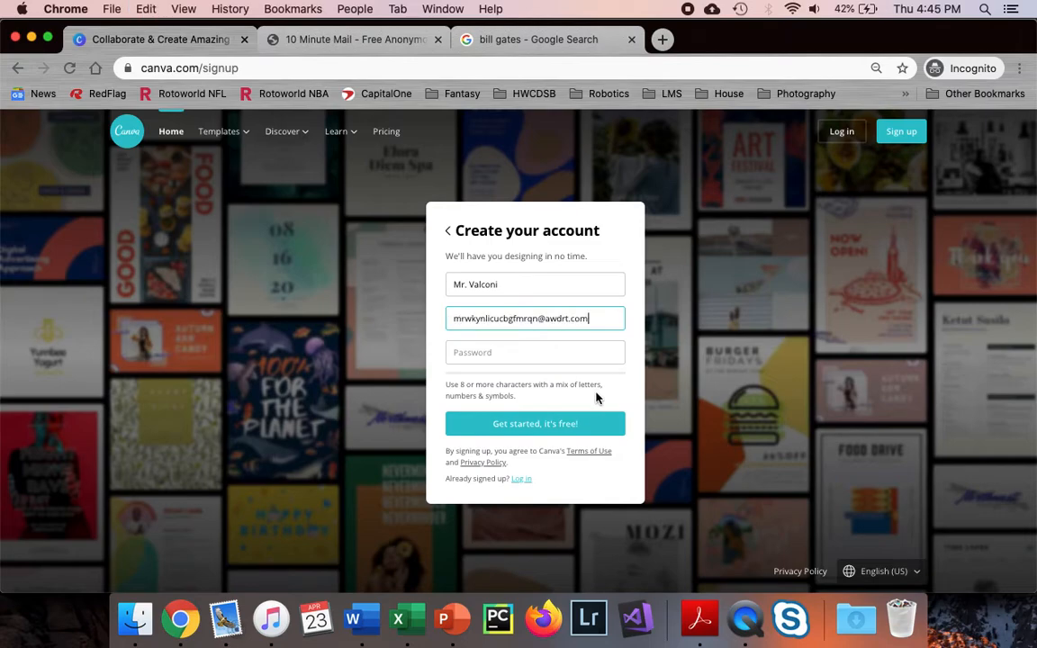
pyautogui.click(532, 350)
pyautogui.write('pass')
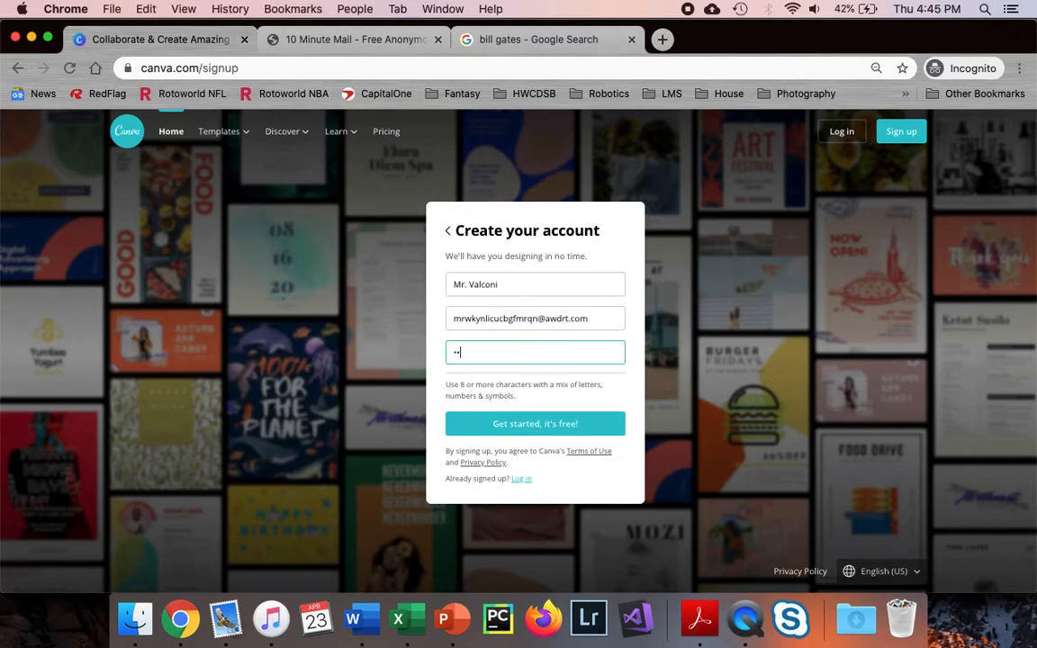
pyautogui.write('word')
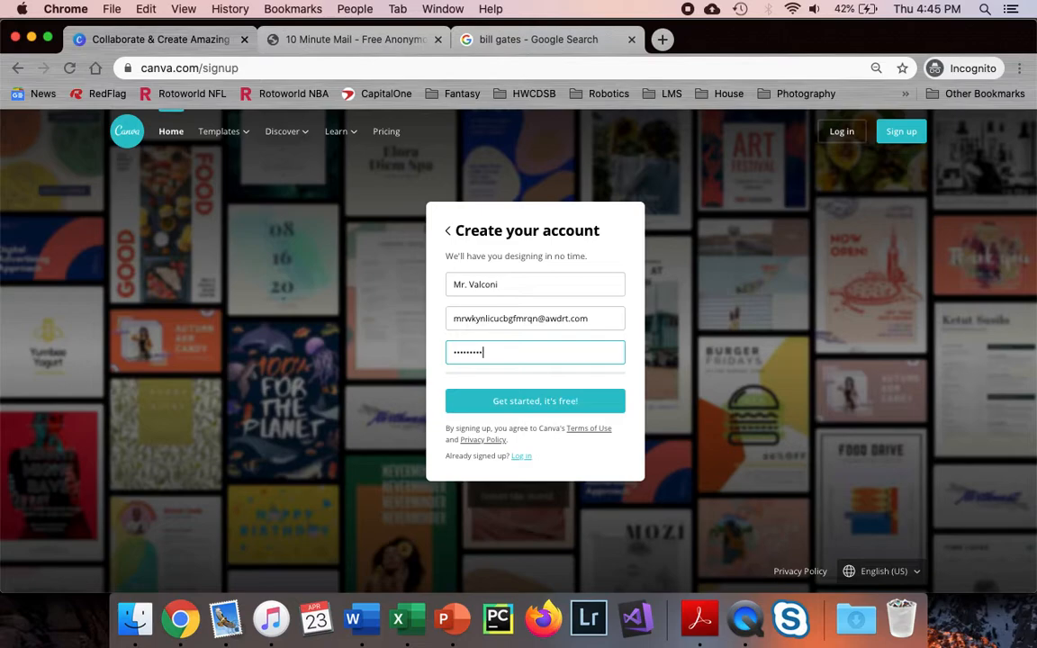
pyautogui.click(524, 407)
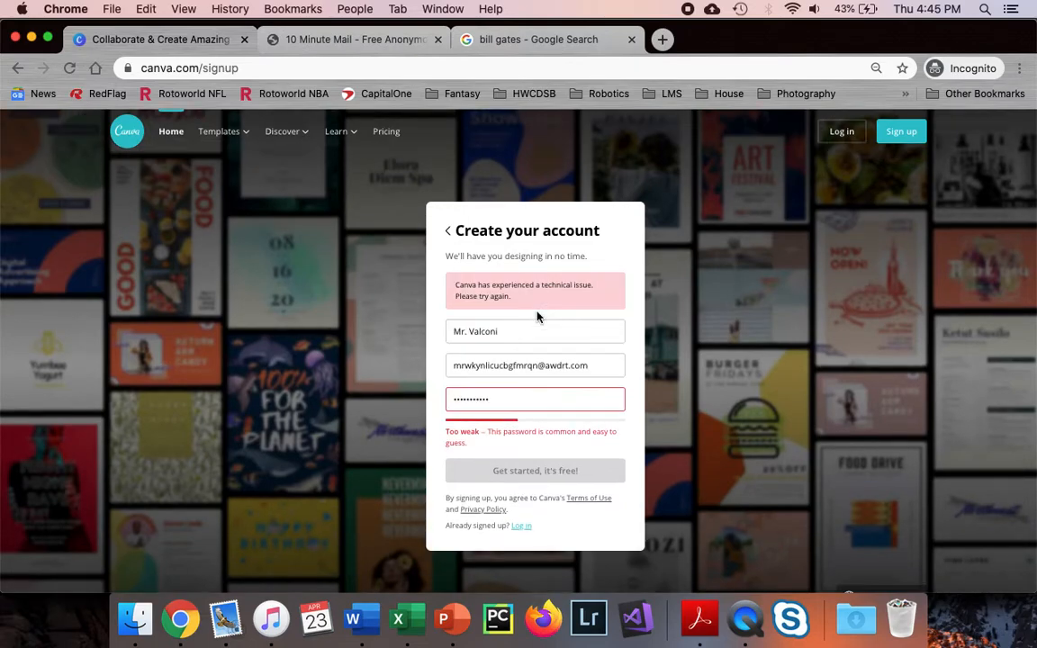
# Replace the rejected weak password with a stronger one and resubmit
pyautogui.click(509, 399)
pyautogui.doubleClick(508, 399)
pyautogui.write('•••••••••••••••••')
pyautogui.click(535, 458)
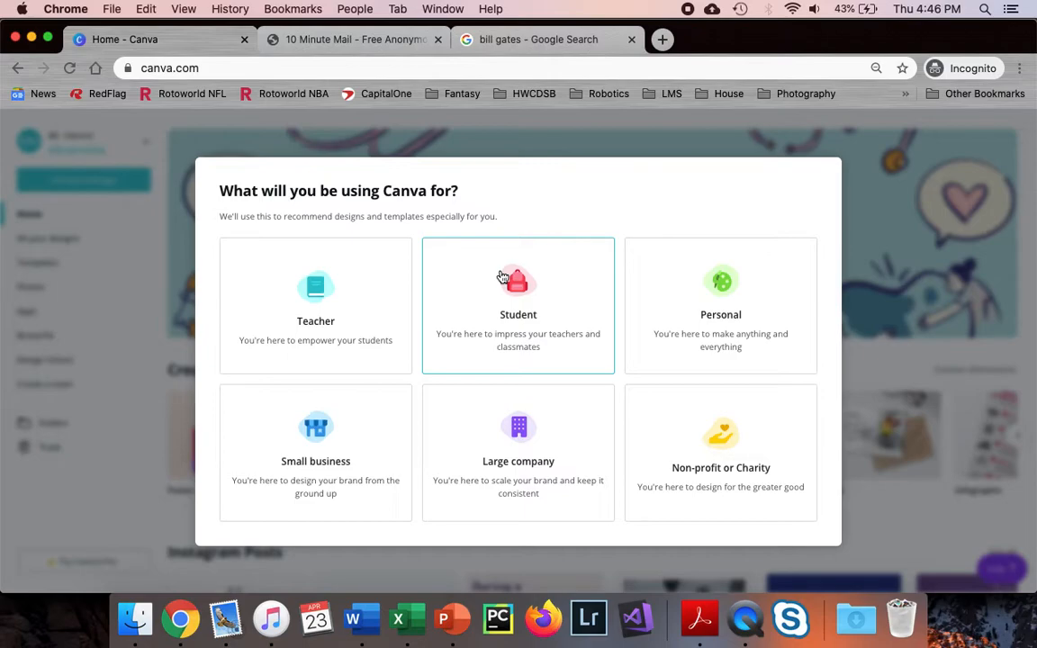
# Choose Student, skip team invites, and start an 18 × 24 in Poster found by searching 'poster'
pyautogui.click(502, 276)
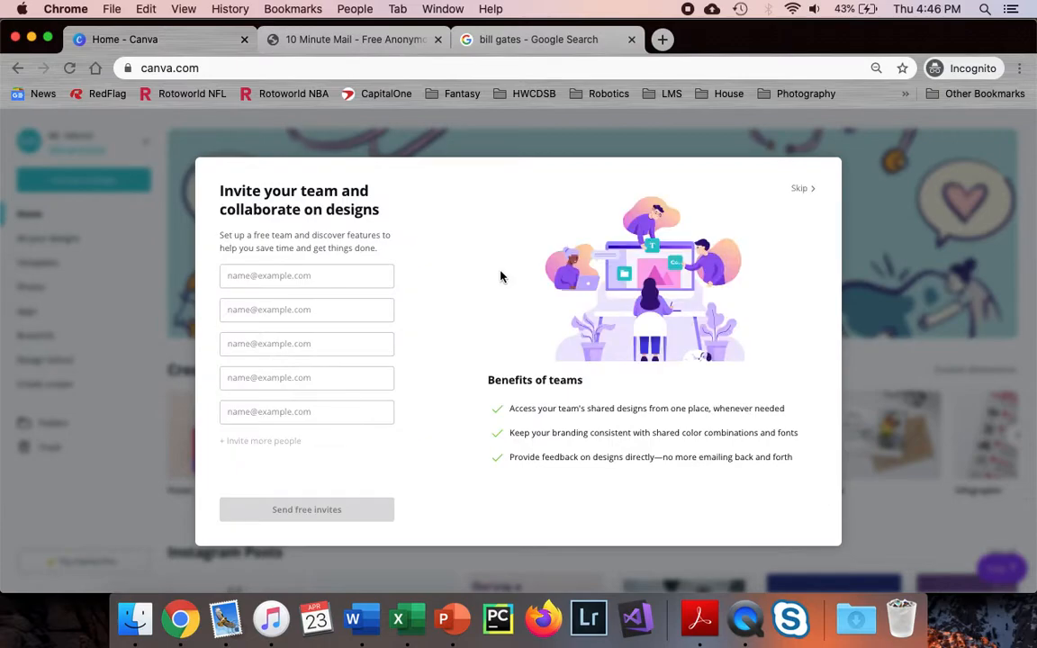
pyautogui.click(799, 191)
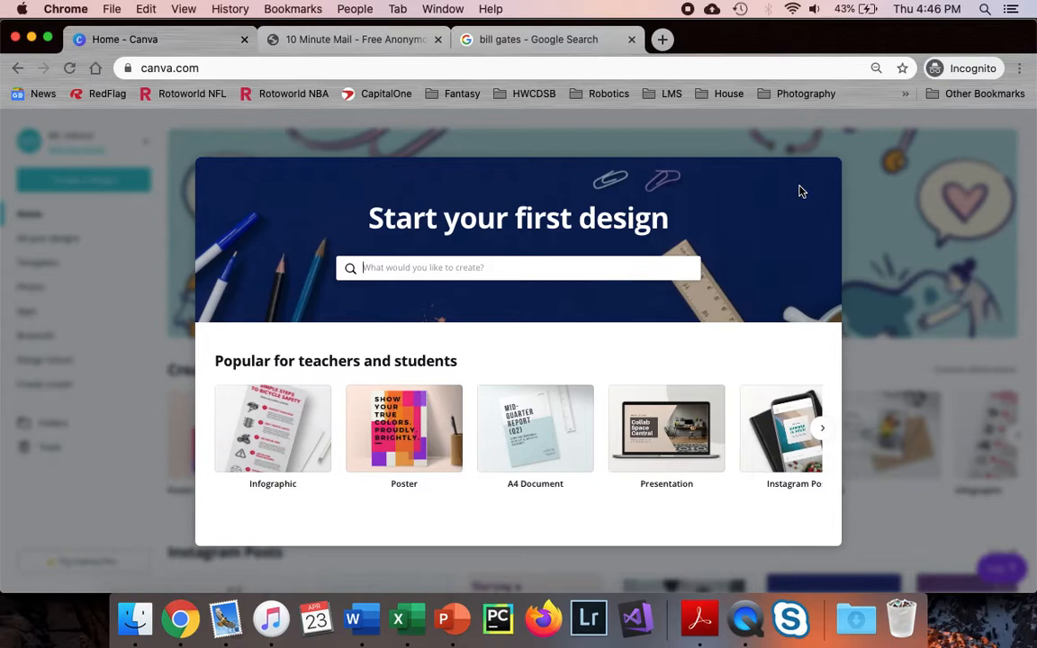
pyautogui.click(465, 267)
pyautogui.write('p')
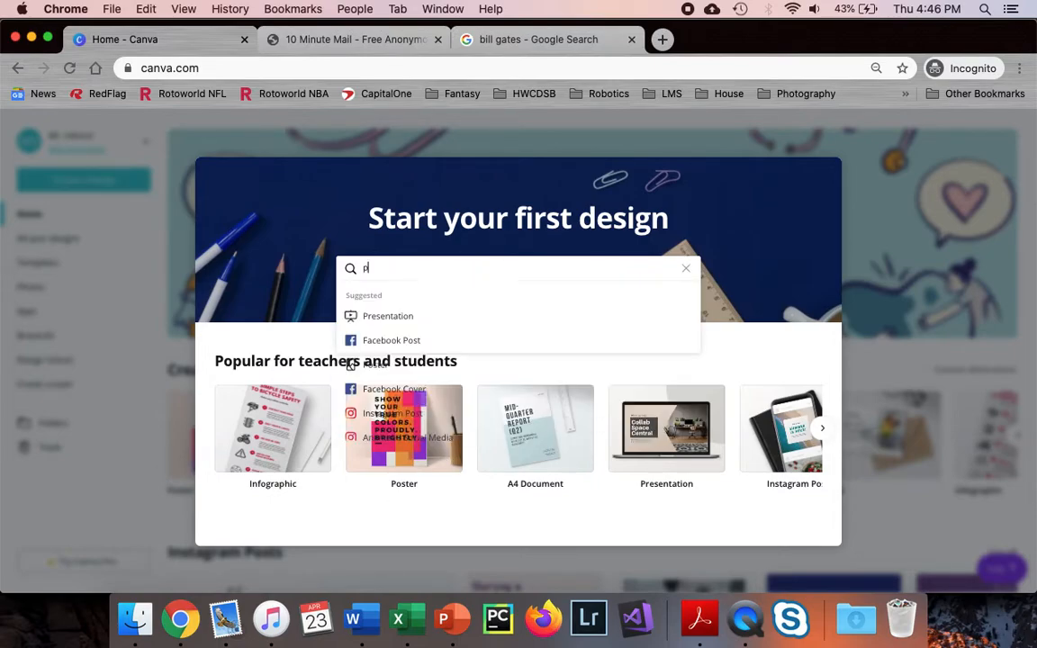
pyautogui.write('oster')
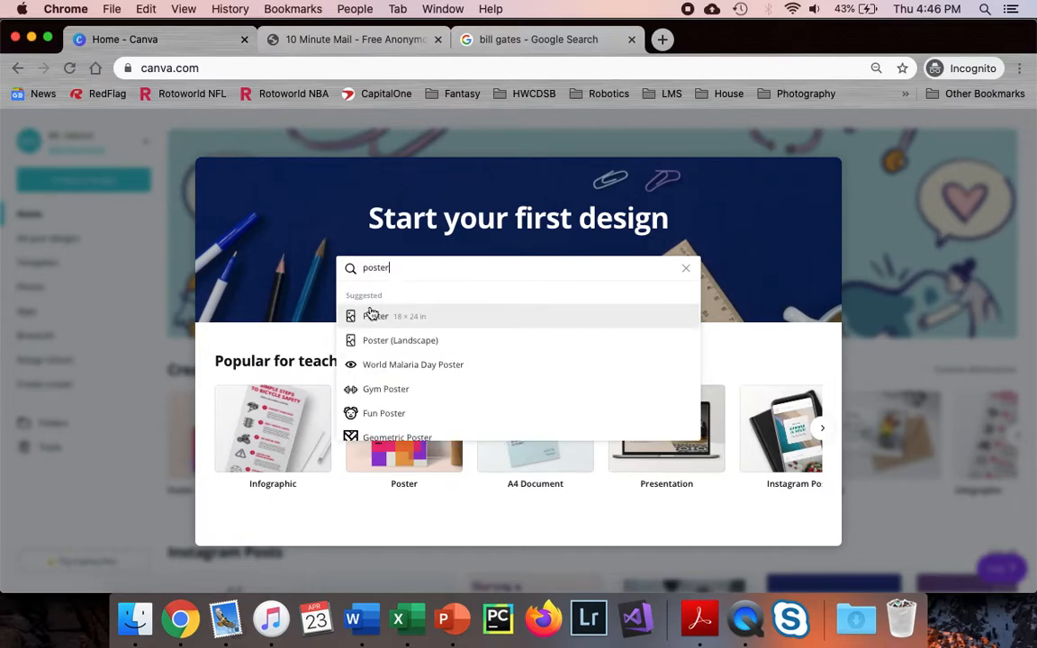
pyautogui.click(373, 318)
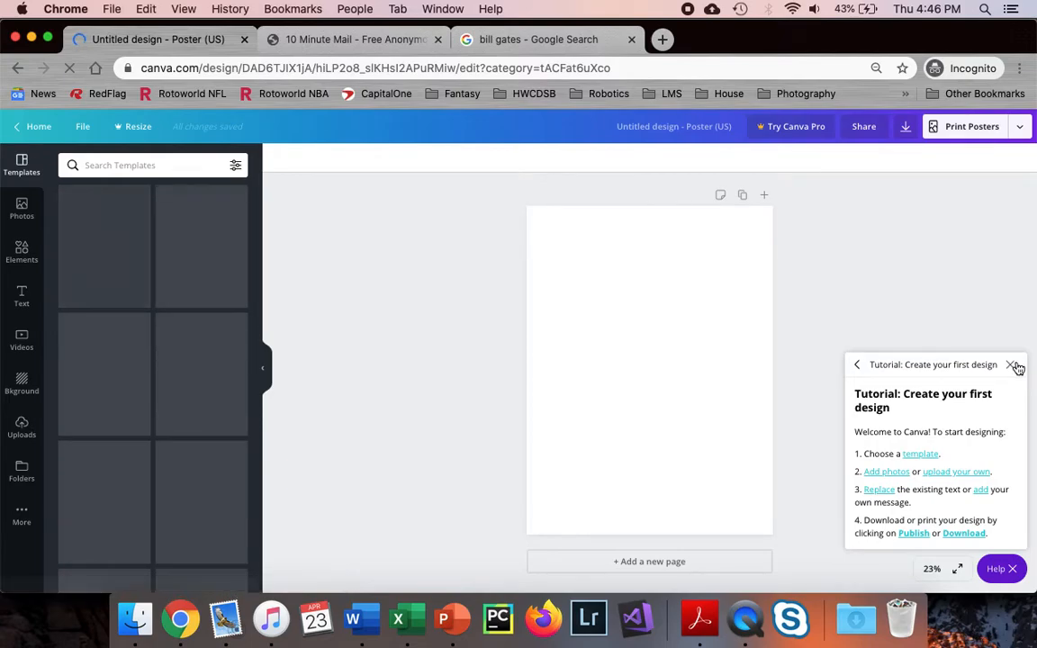
# Close the getting-started tutorial and show the Photos library
pyautogui.click(1014, 365)
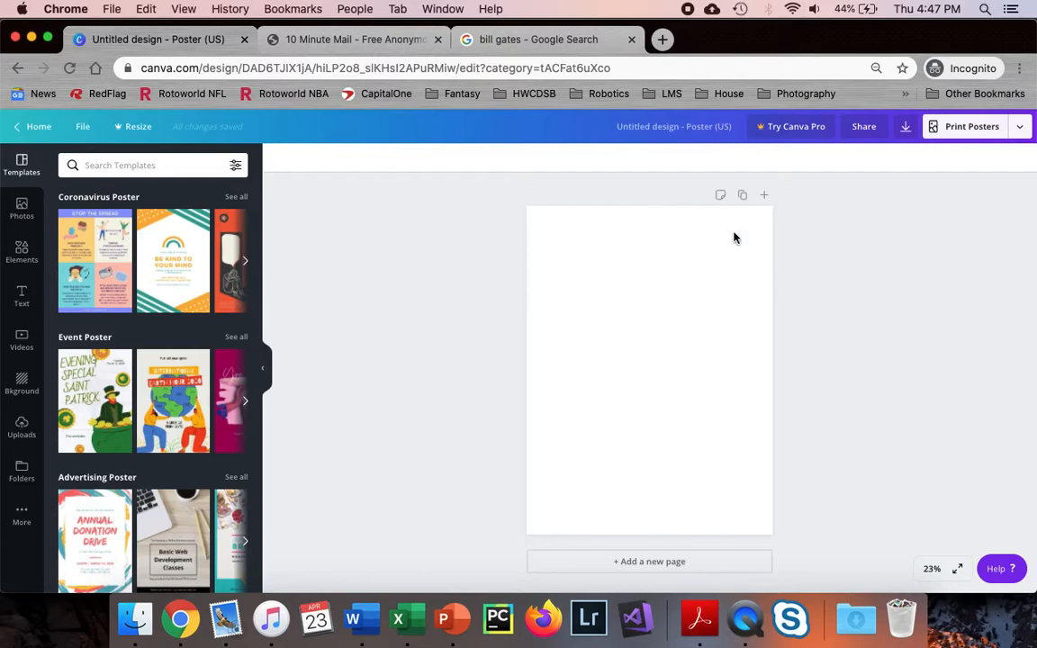
pyautogui.click(24, 225)
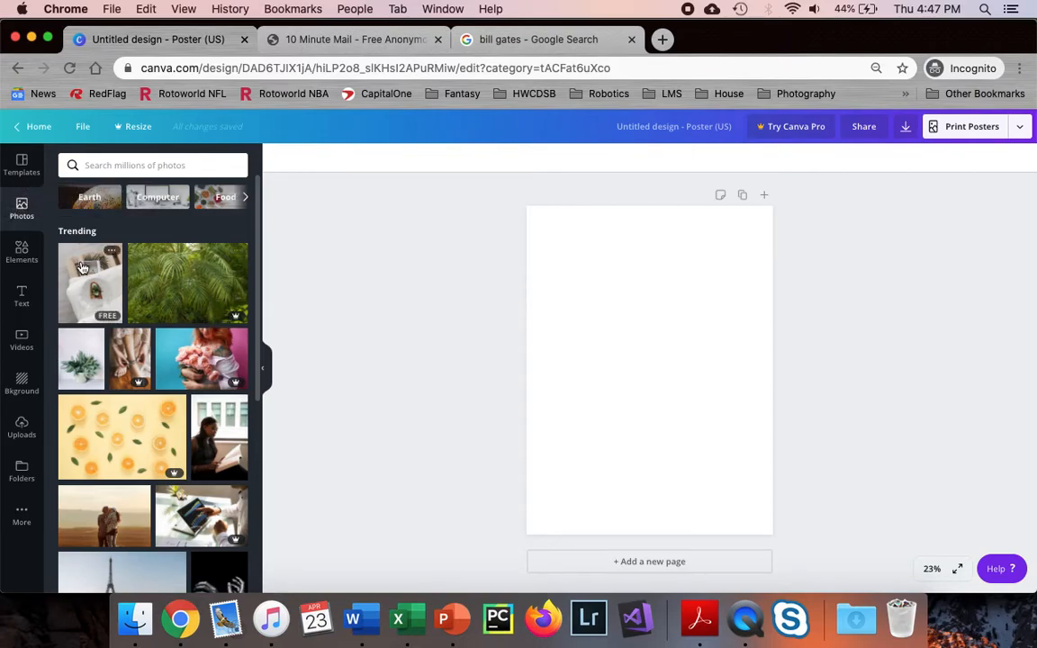
# Browse the Elements, Text, Background and Uploads panels, then return to poster Templates
pyautogui.click(23, 256)
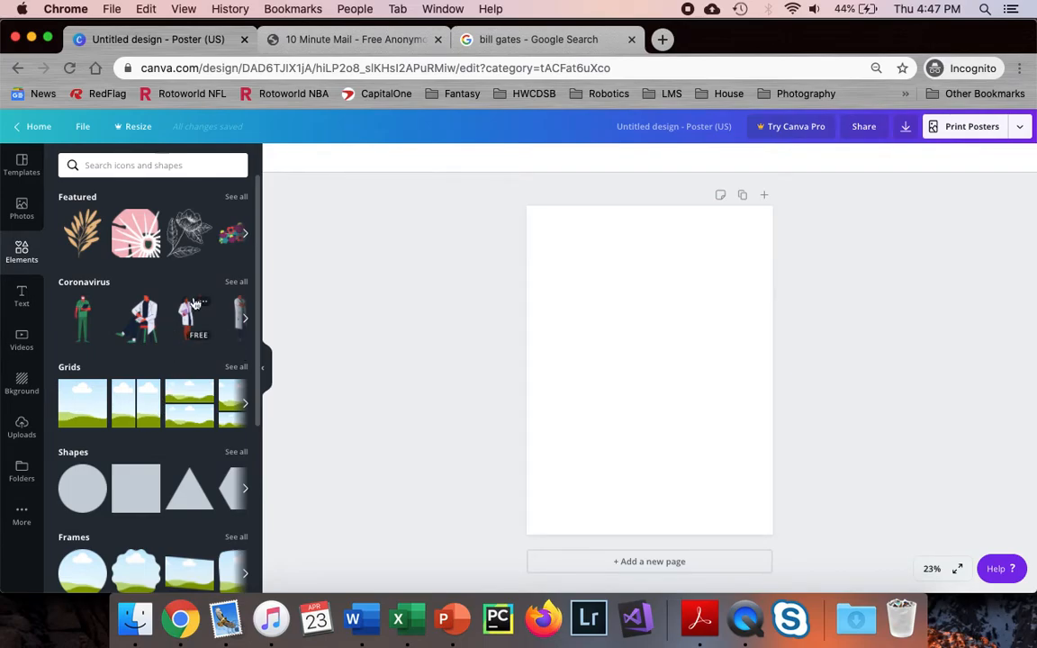
pyautogui.click(18, 297)
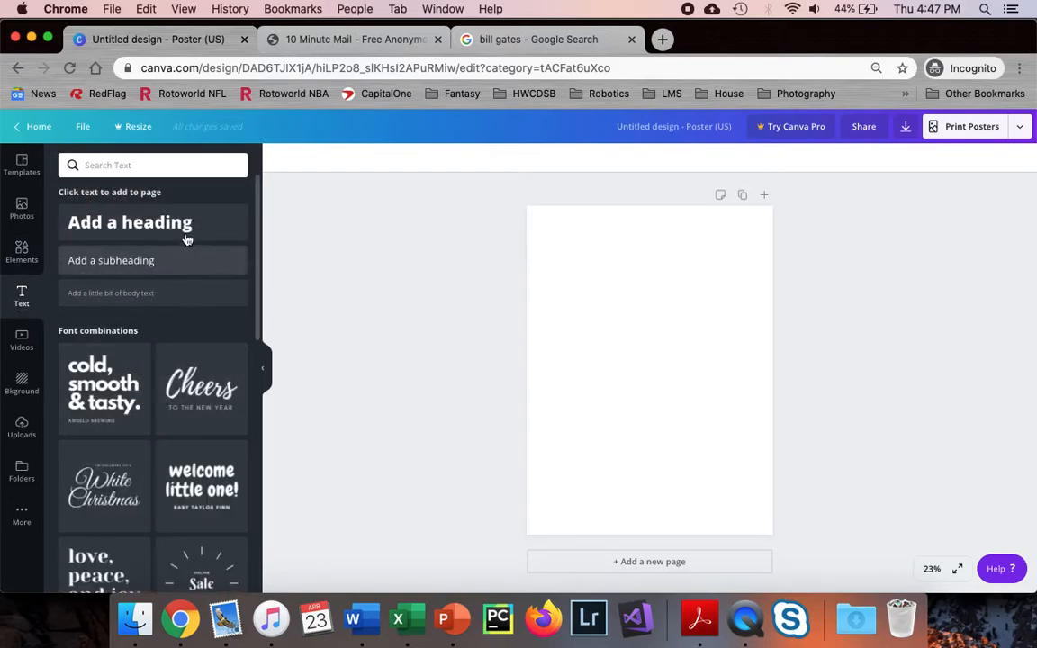
pyautogui.scroll(-3, 135, 423)
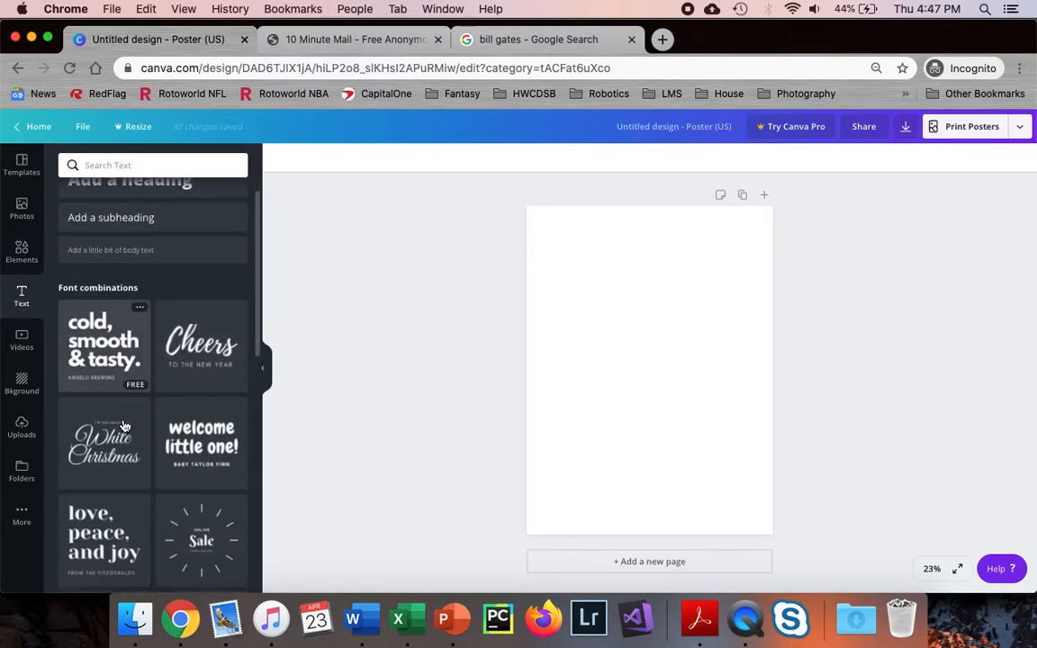
pyautogui.scroll(3, 148, 416)
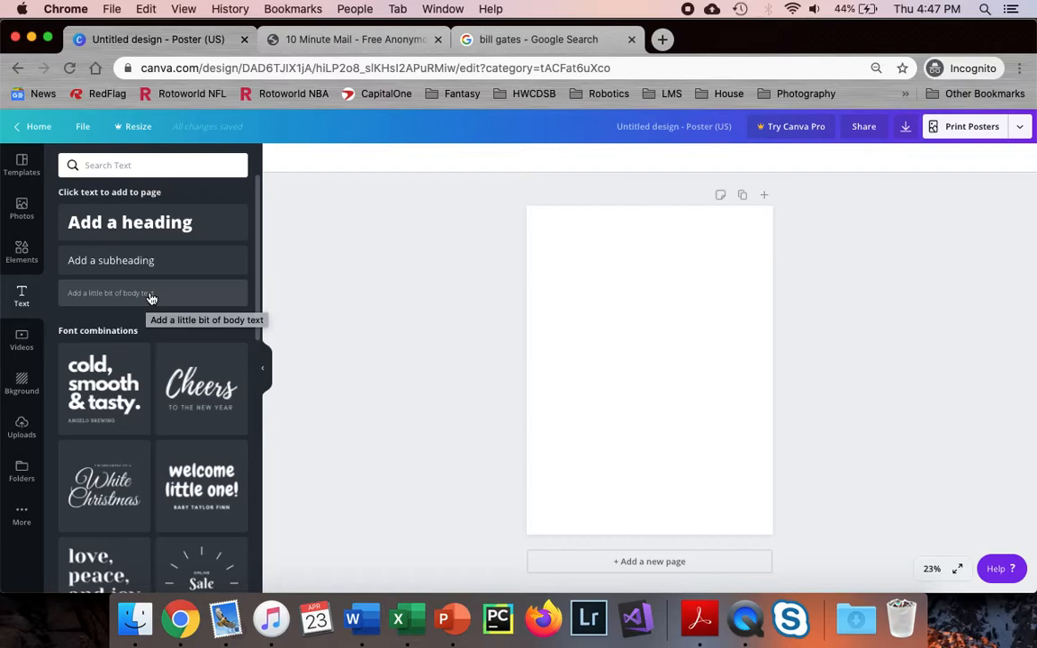
pyautogui.click(22, 385)
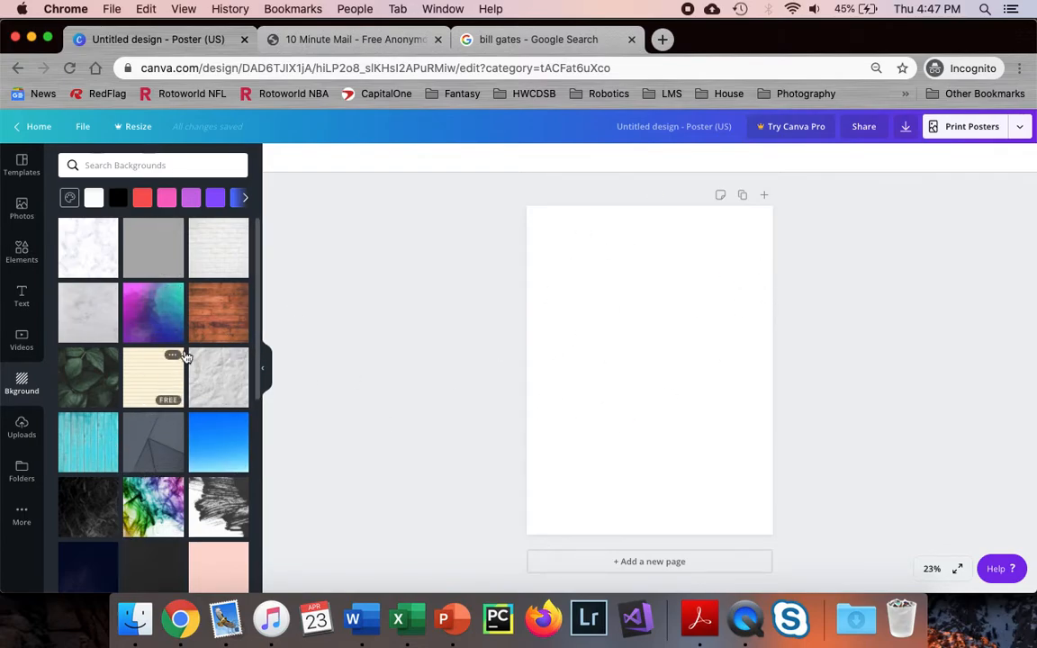
pyautogui.scroll(-2, 202, 331)
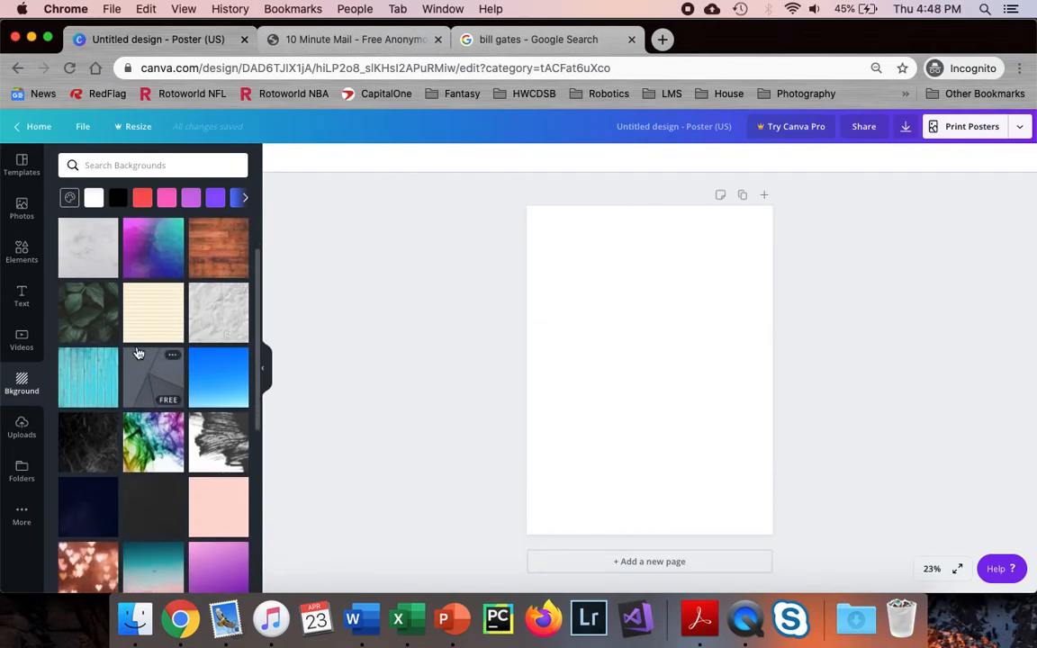
pyautogui.scroll(2, 144, 329)
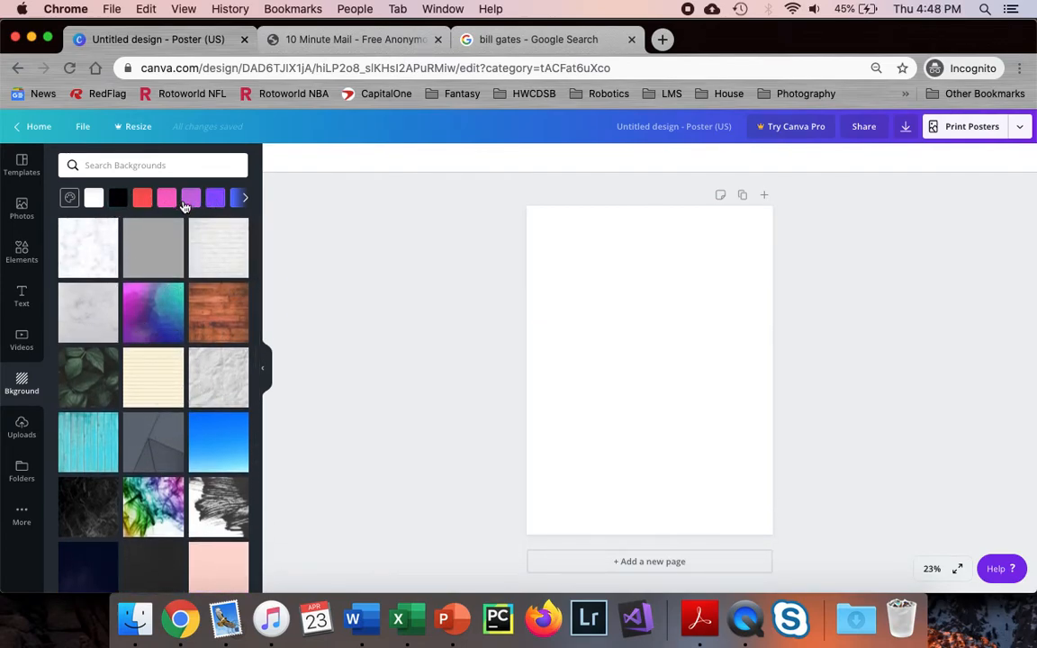
pyautogui.click(29, 436)
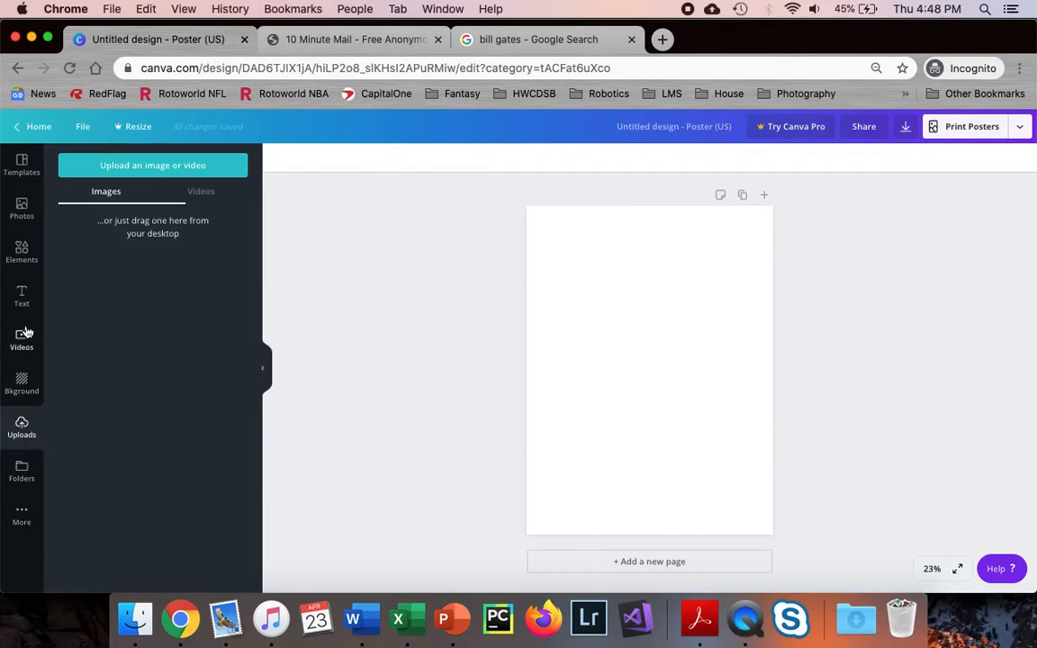
pyautogui.click(24, 164)
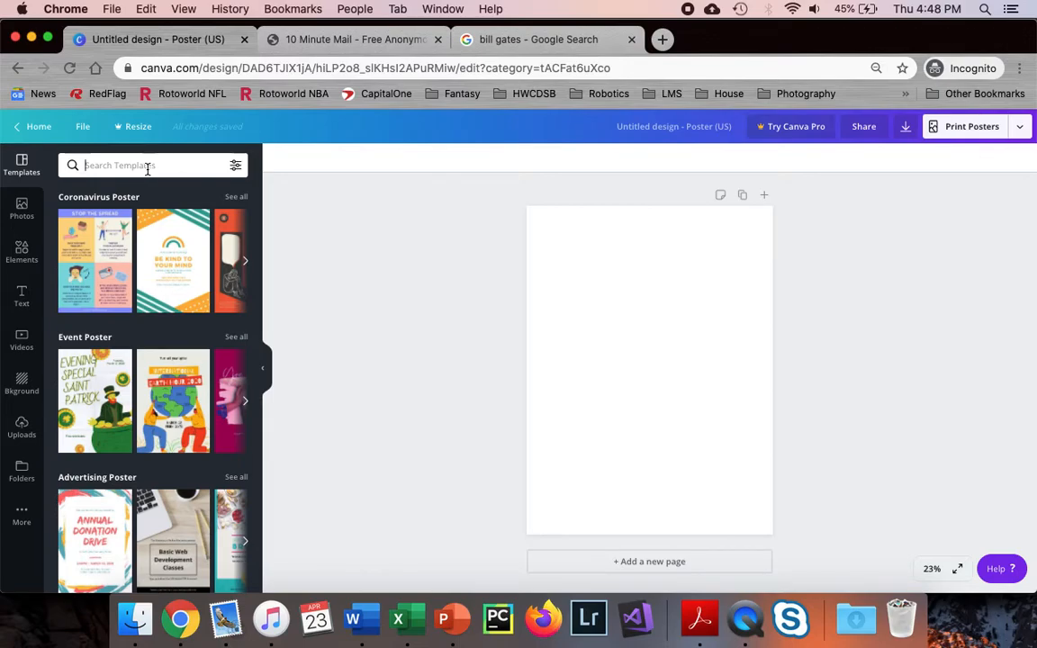
# Search templates for the makeup guru's name and apply the black-and-yellow event template
pyautogui.write('bar')
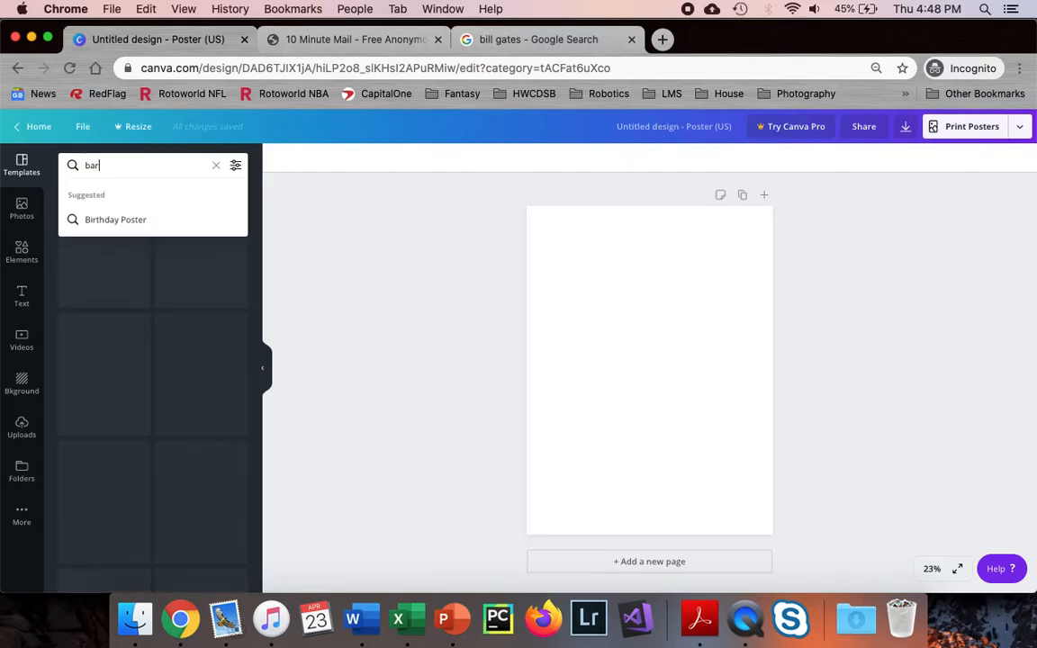
pyautogui.write('b')
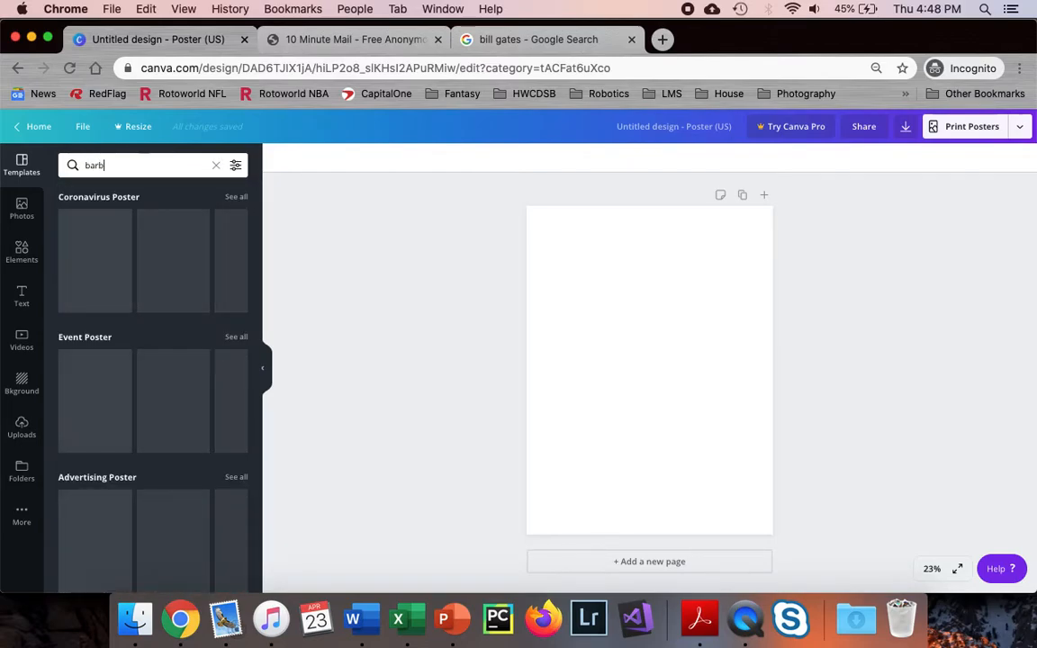
pyautogui.write('ara mil')
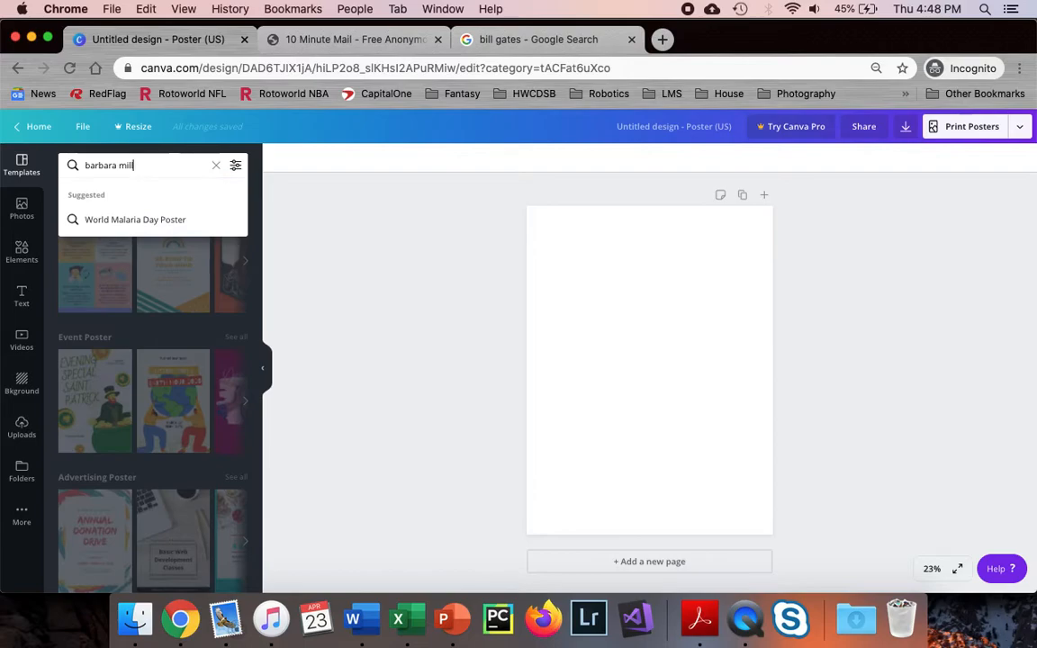
pyautogui.write('ler')
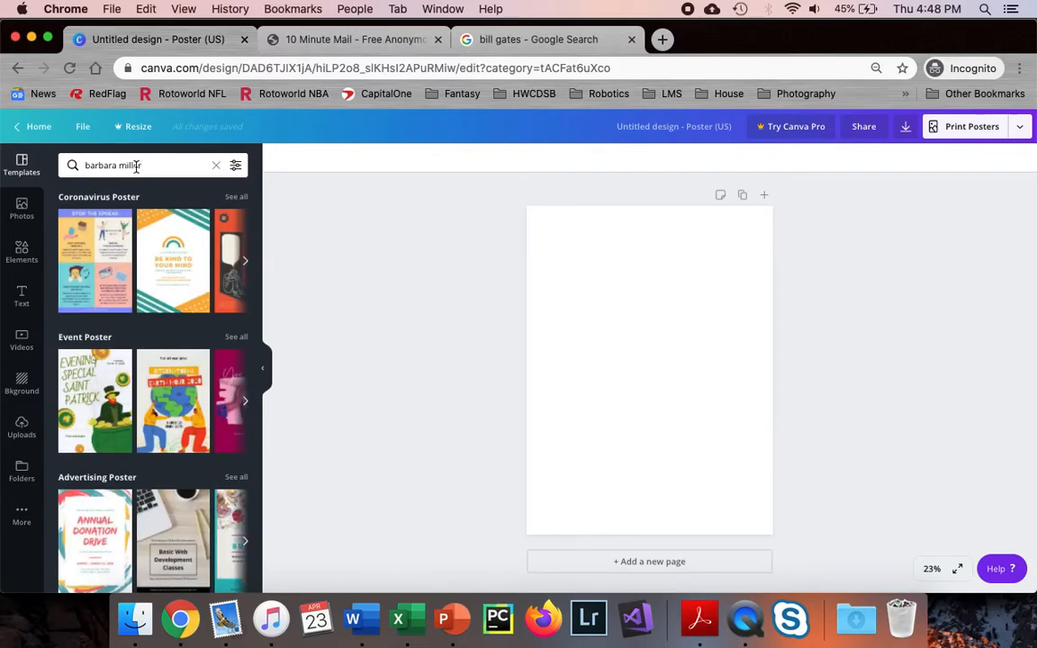
pyautogui.press('Return')
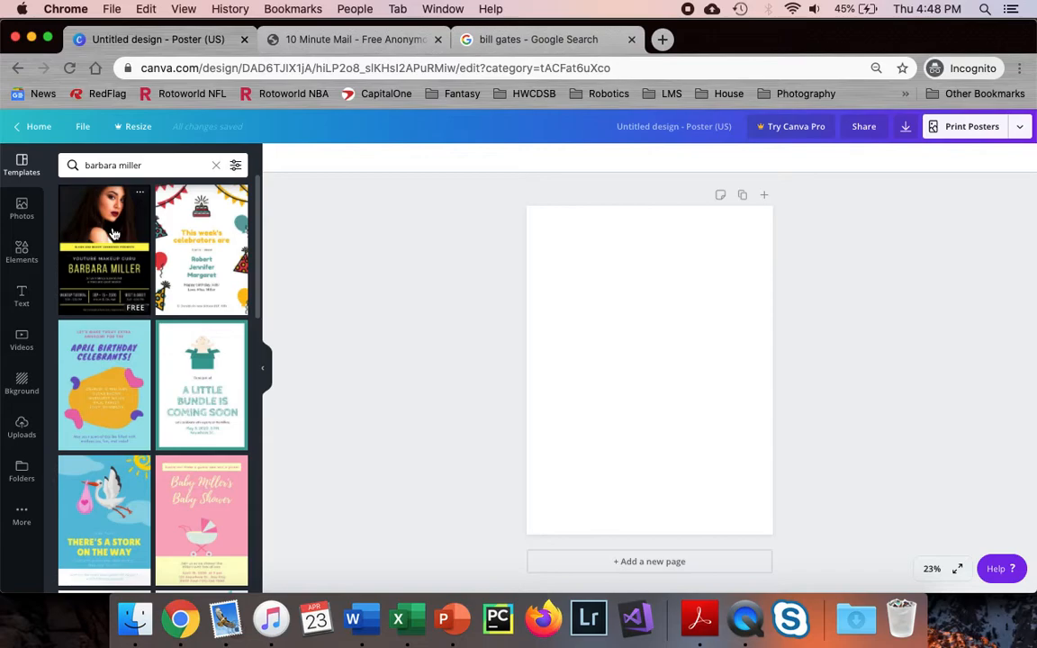
pyautogui.click(114, 234)
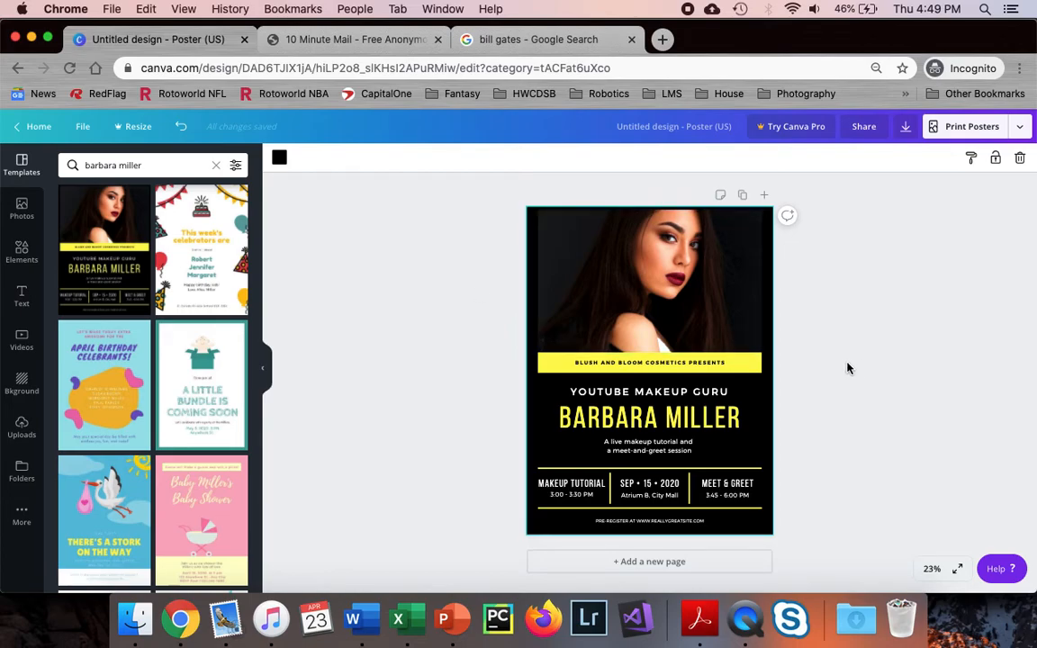
# Change the headline name to BILL GATES
pyautogui.click(670, 421)
pyautogui.doubleClick(671, 419)
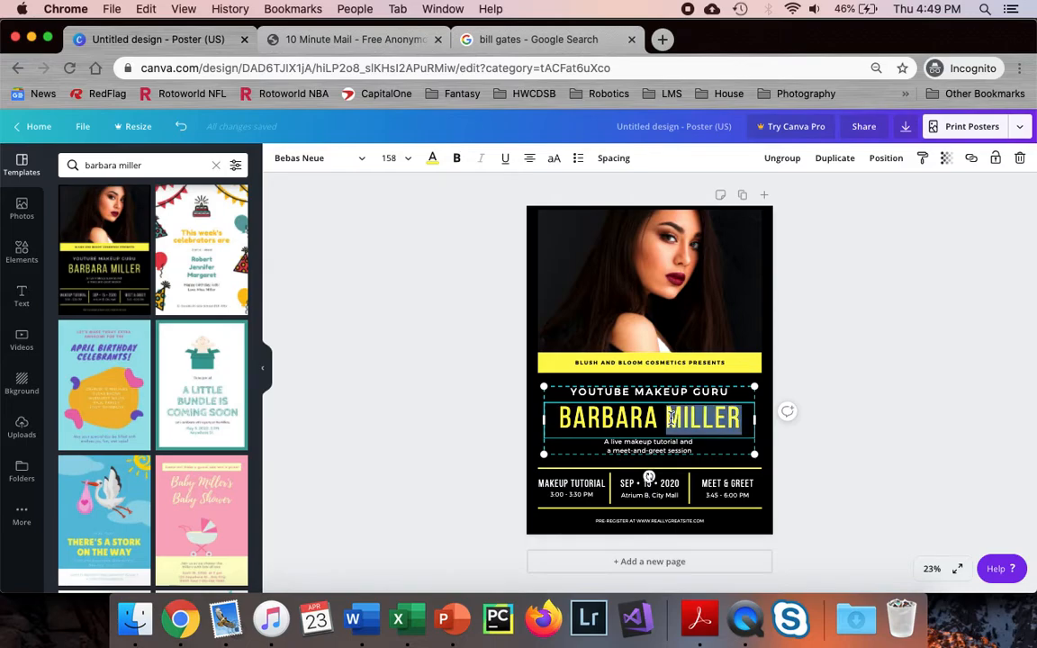
pyautogui.tripleClick(670, 418)
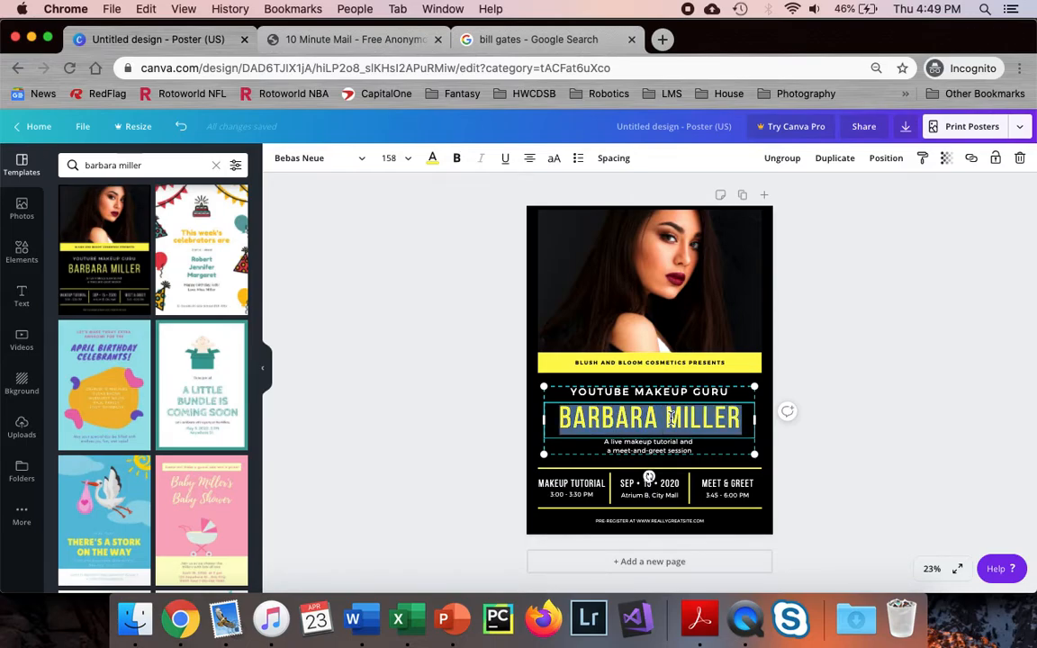
pyautogui.write('BILL GAT')
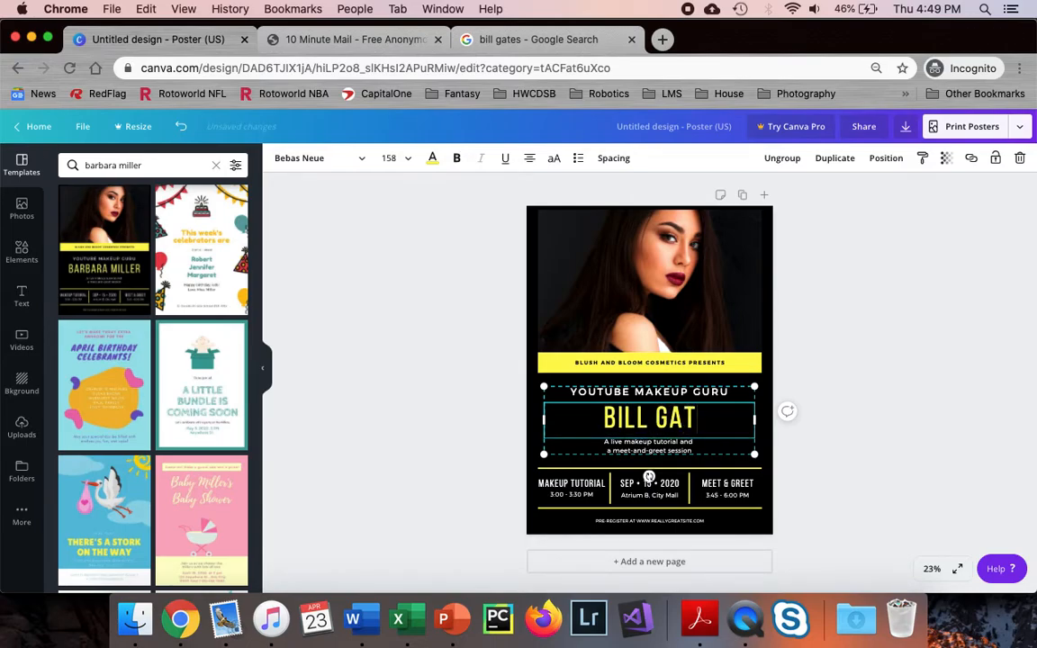
pyautogui.write('ES')
# Replace the YOUTUBE MAKEUP GURU line with COMPUTER SUPERSTAR
pyautogui.click(652, 393)
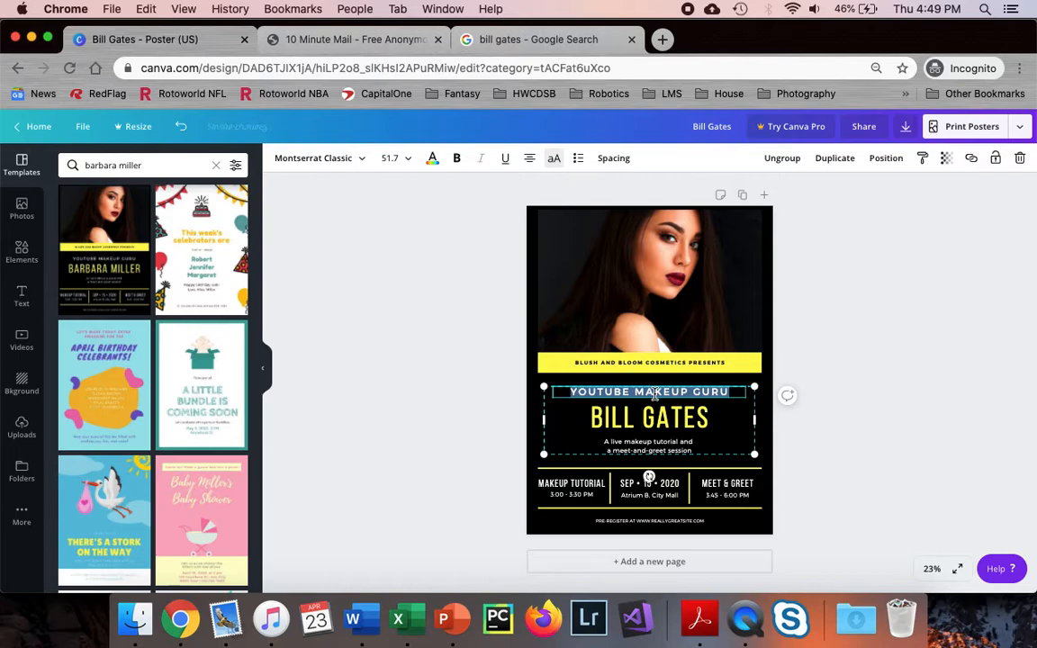
pyautogui.write('COMP')
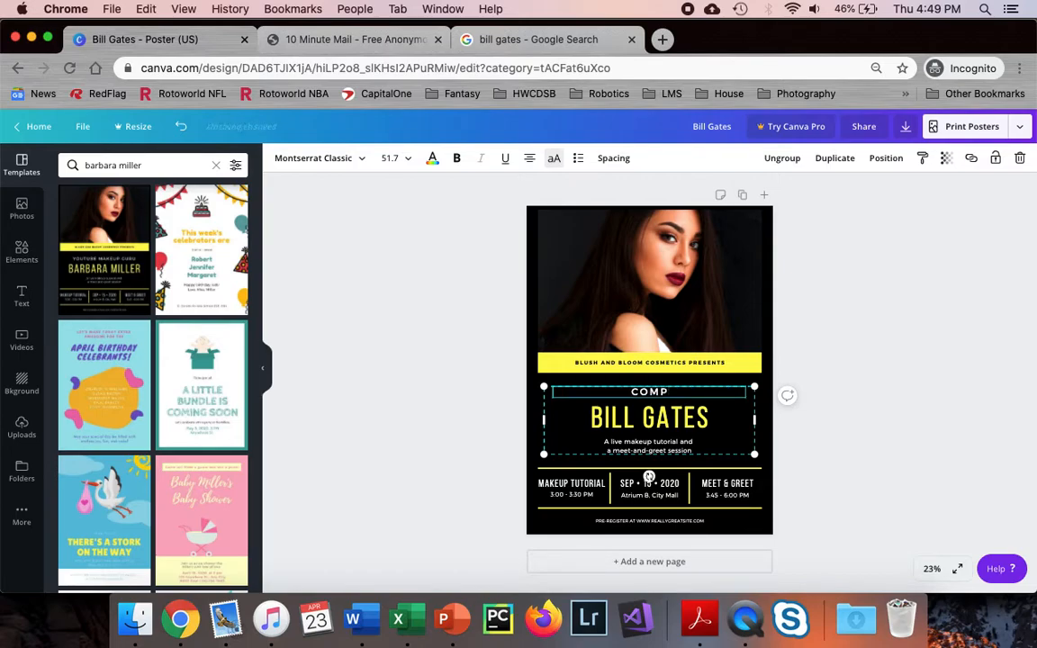
pyautogui.write('UTER SUPERSTA')
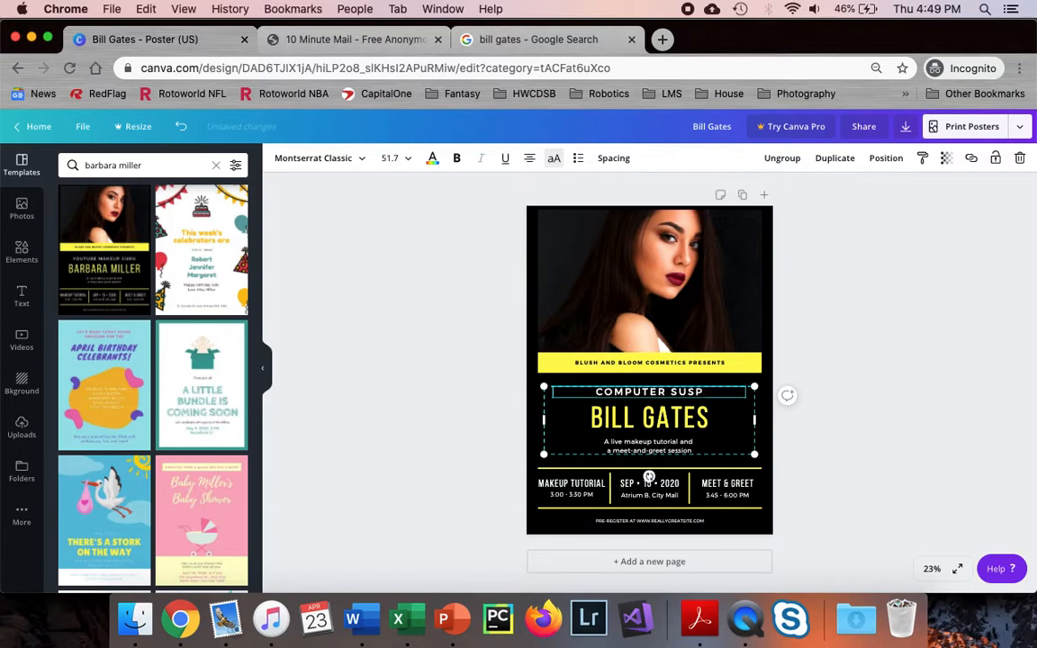
pyautogui.write('R')
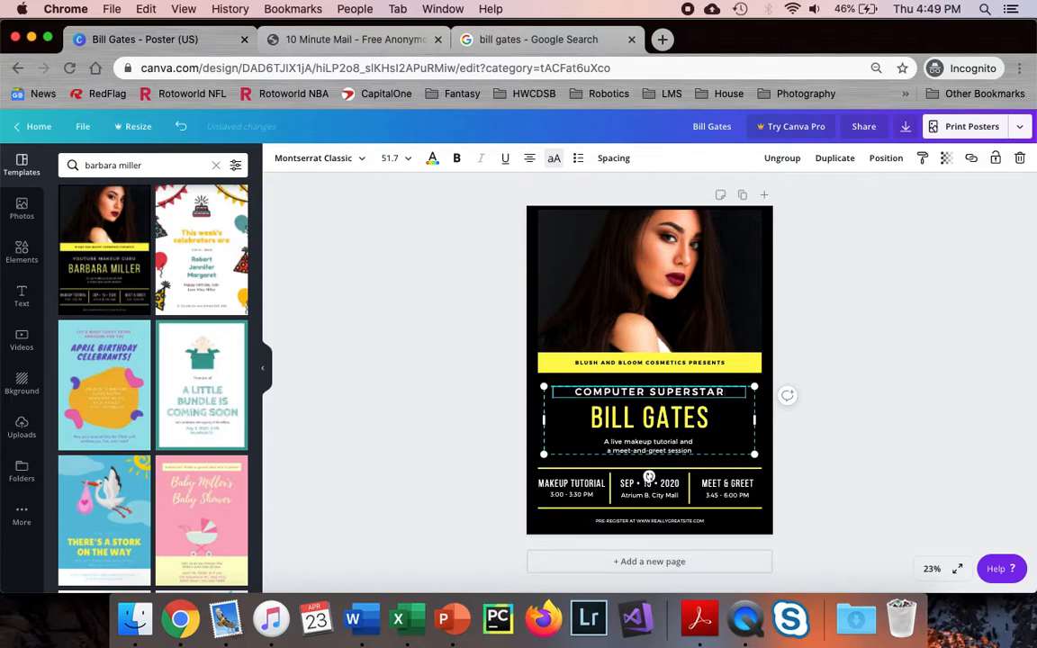
pyautogui.click(833, 474)
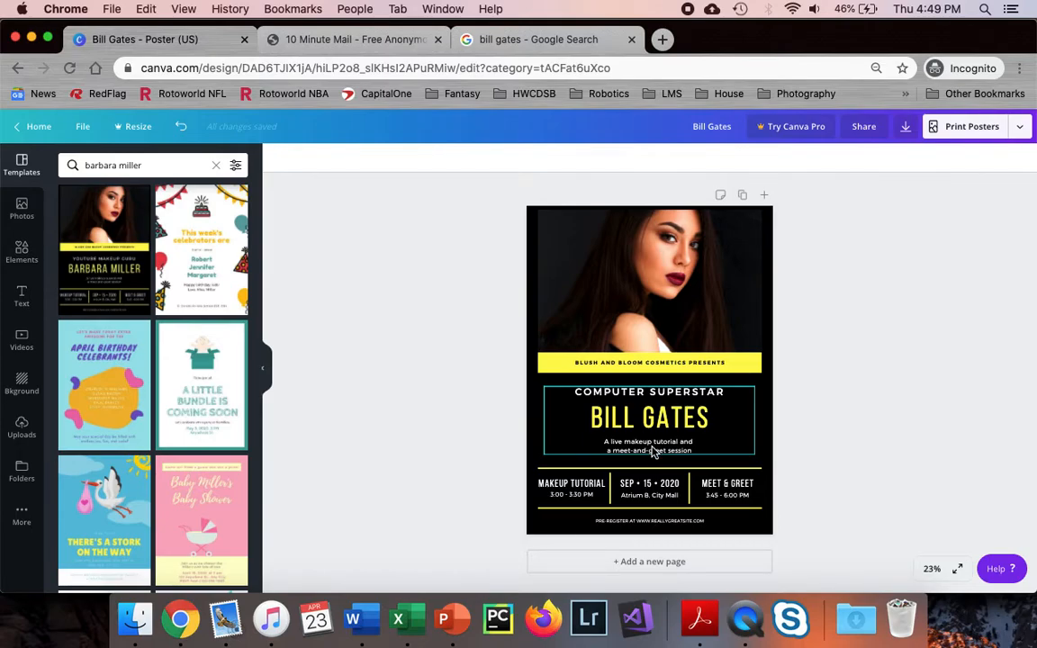
pyautogui.click(932, 568)
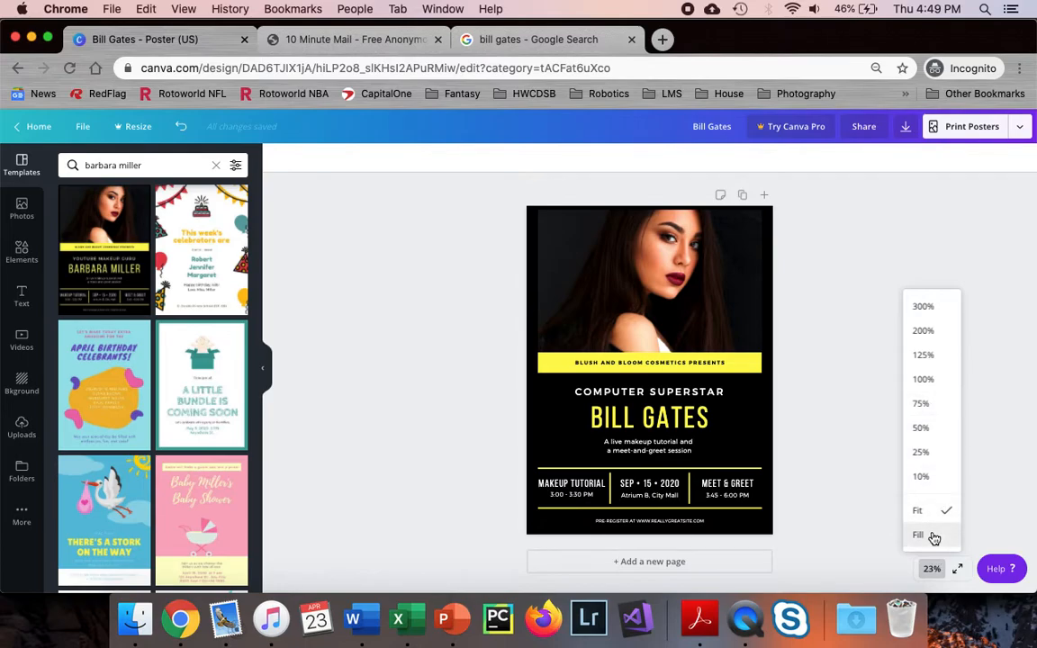
# Zoom to Fill and rewrite the subtitle to 'A live programming lesson and meet-and-greet session with the GOAT' over two lines
pyautogui.click(934, 538)
pyautogui.scroll(-3, 887, 447)
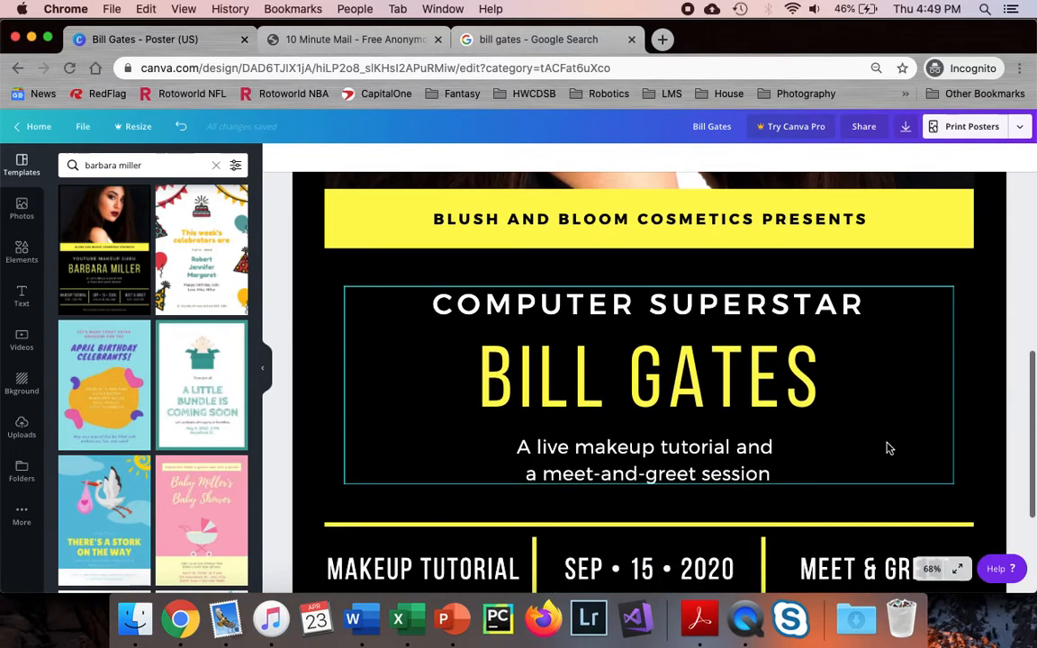
pyautogui.tripleClick(656, 469)
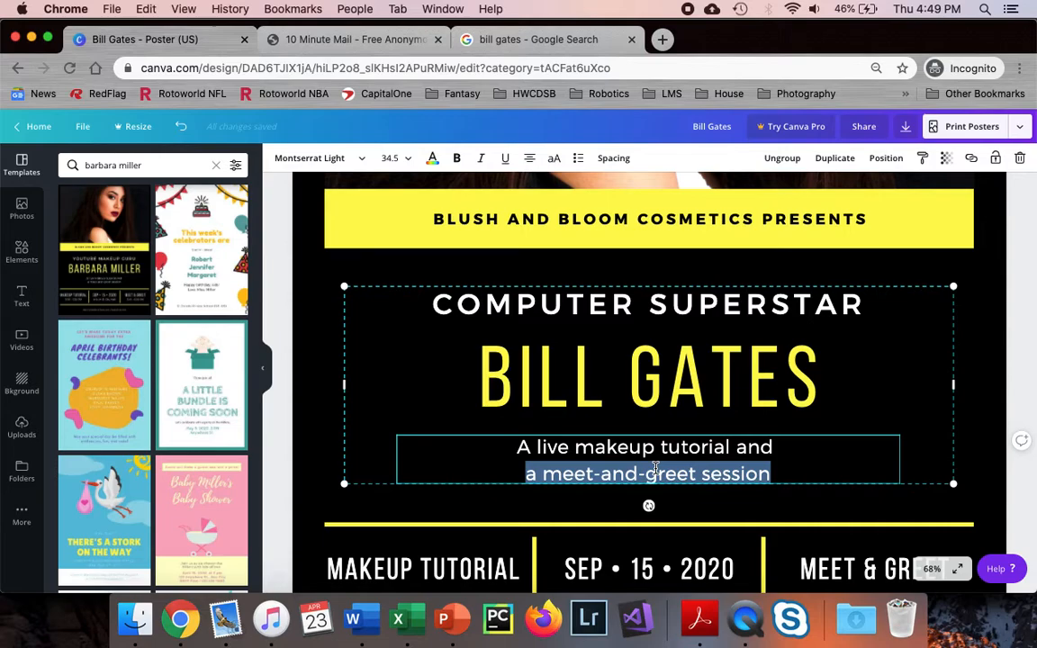
pyautogui.click(551, 444)
pyautogui.moveTo(519, 447); pyautogui.dragTo(781, 486)
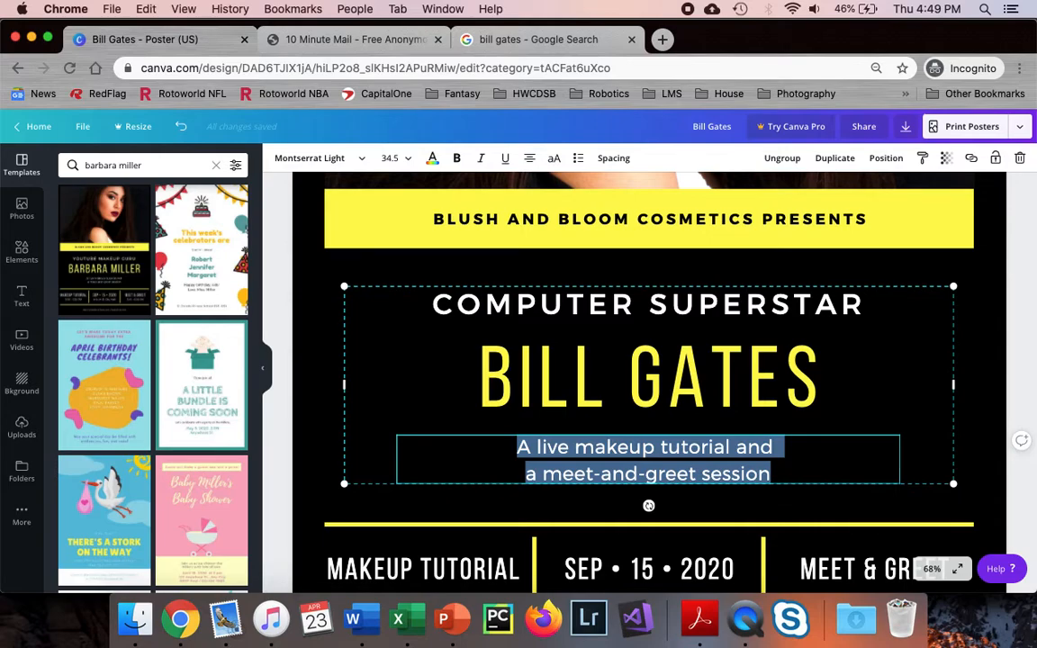
pyautogui.write('A live program')
pyautogui.write('ming lesson')
pyautogui.write(' and meet-and gr')
pyautogui.write('e')
pyautogui.press('BackSpace')
pyautogui.press('BackSpace')
pyautogui.press('BackSpace')
pyautogui.press('BackSpace')
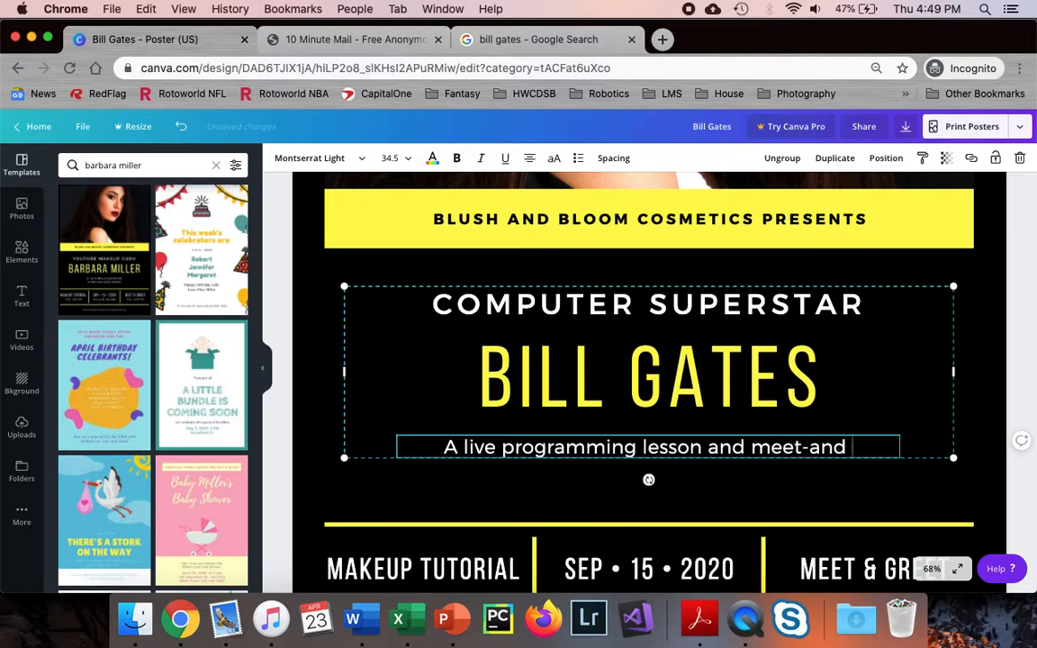
pyautogui.write('-greet se')
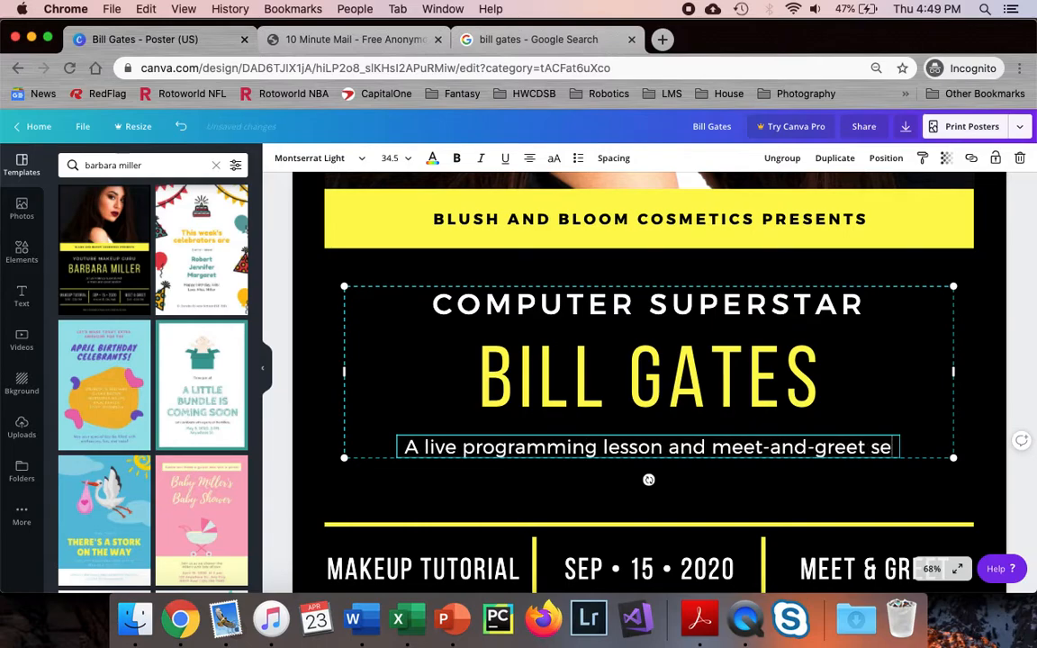
pyautogui.write('ssion with the G')
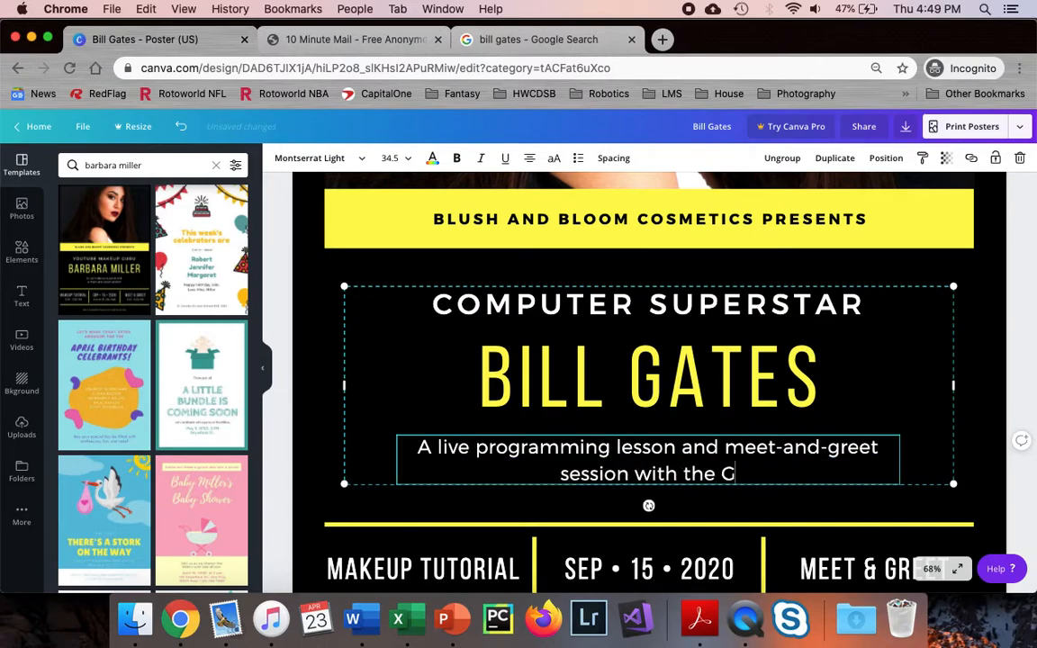
pyautogui.write('OAT')
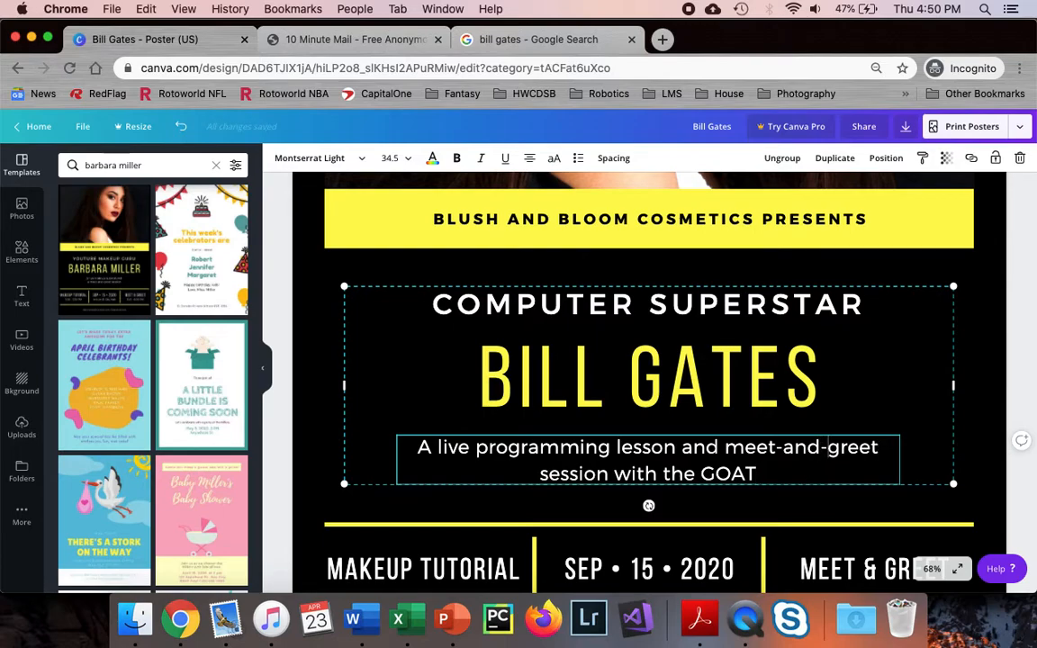
pyautogui.click(725, 447)
pyautogui.press('Return')
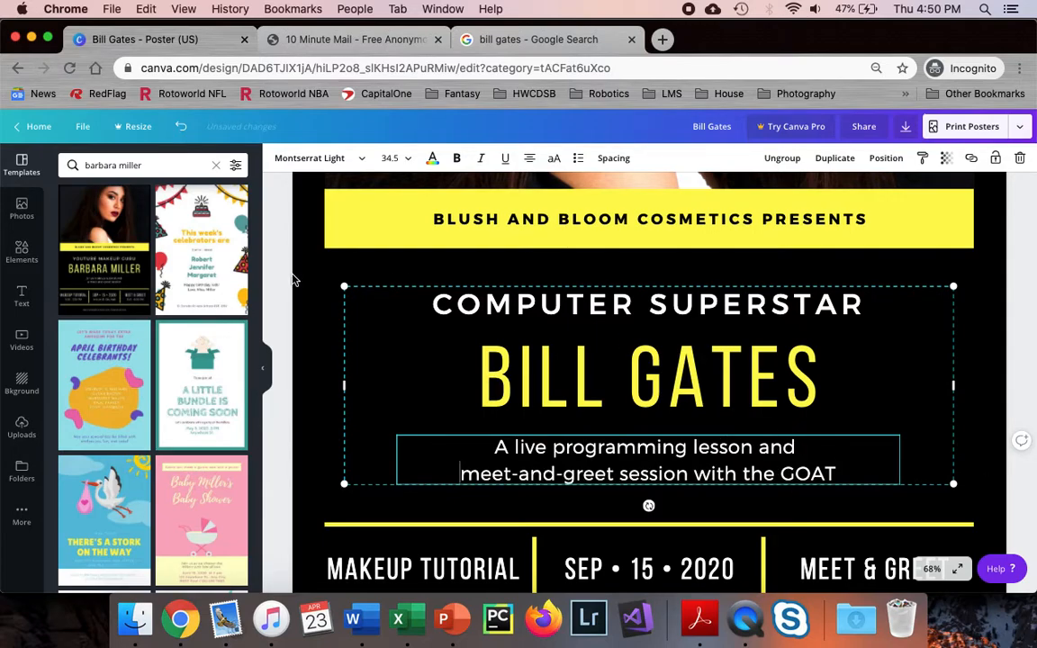
pyautogui.click(254, 256)
pyautogui.scroll(1, 491, 357)
pyautogui.scroll(2, 491, 357)
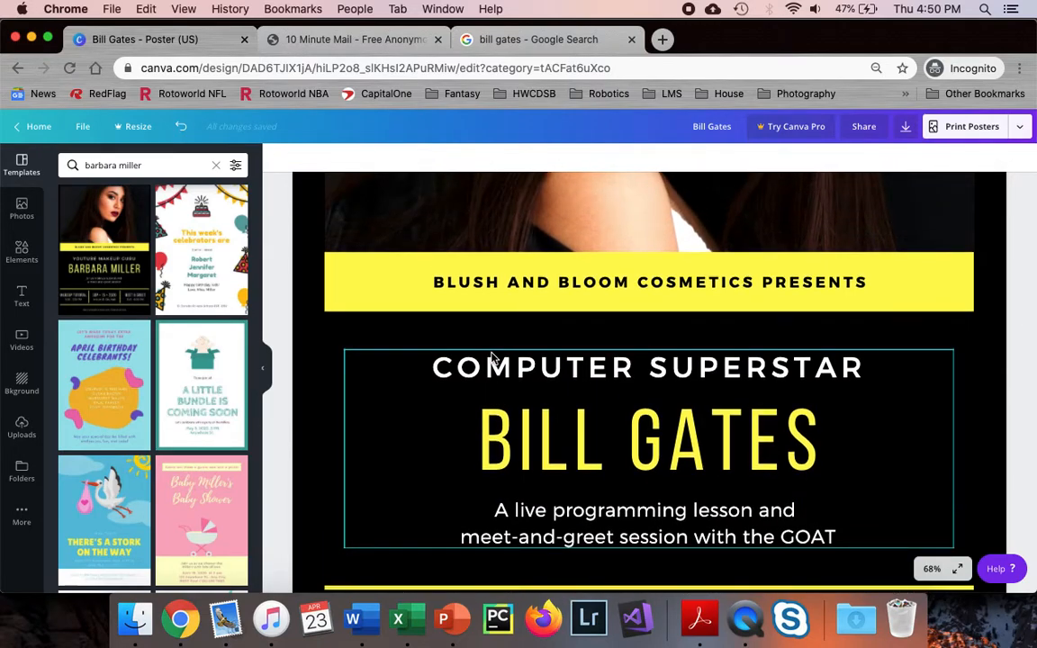
# Replace the yellow banner's wording with MICROSOFT CORPORATION PRESENTS, then scroll down to the event details
pyautogui.click(489, 281)
pyautogui.click(489, 281)
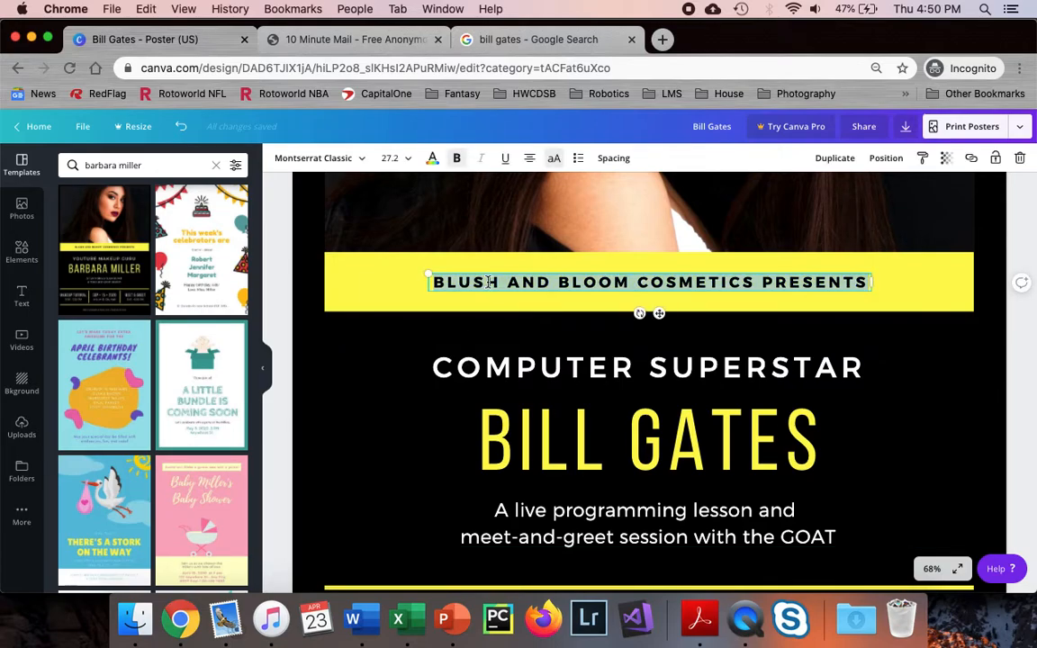
pyautogui.write('MICROS')
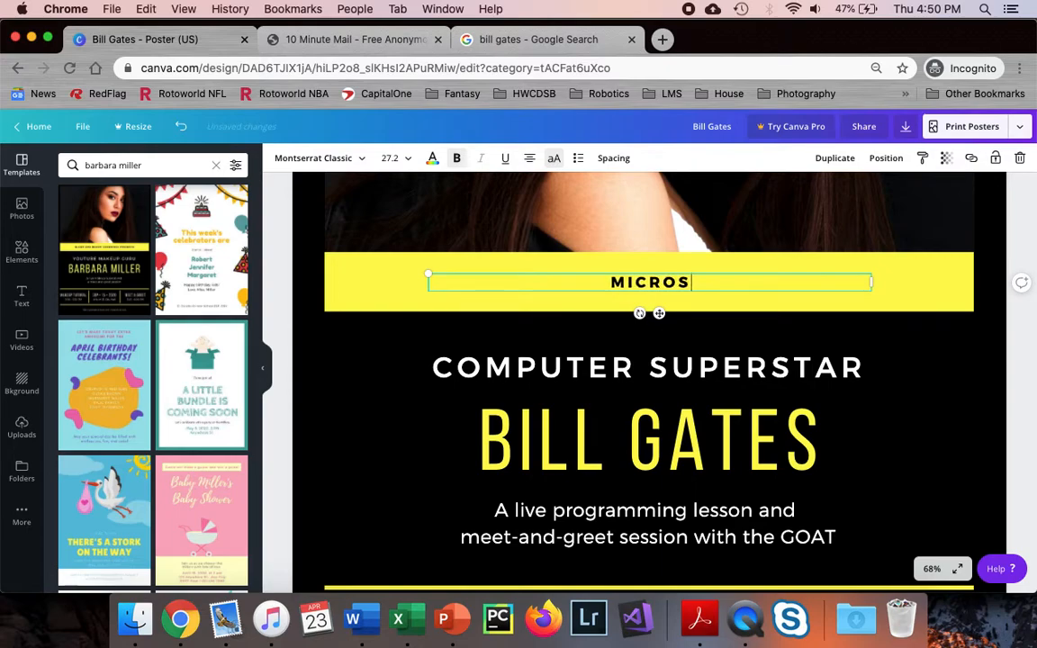
pyautogui.write('OFT CORPORATION PRESENTS')
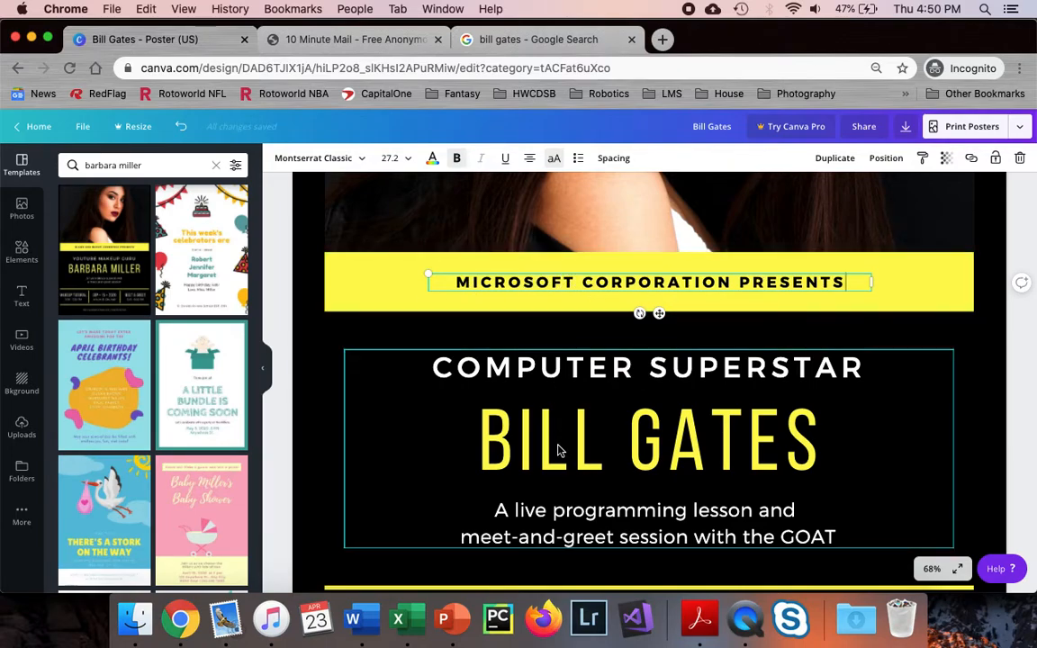
pyautogui.click(558, 391)
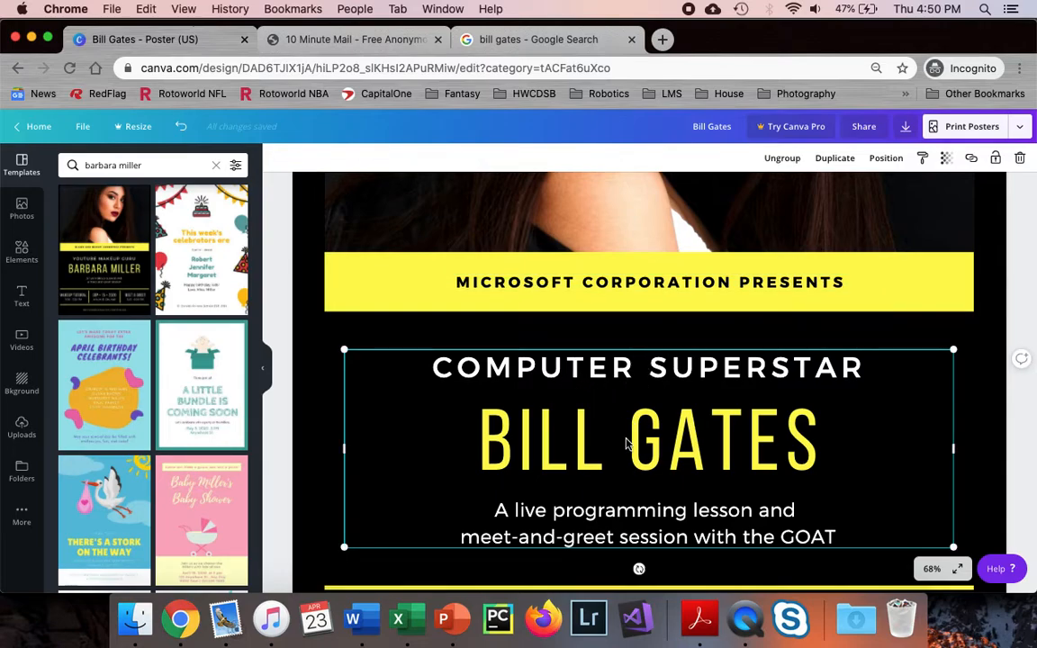
pyautogui.click(653, 289)
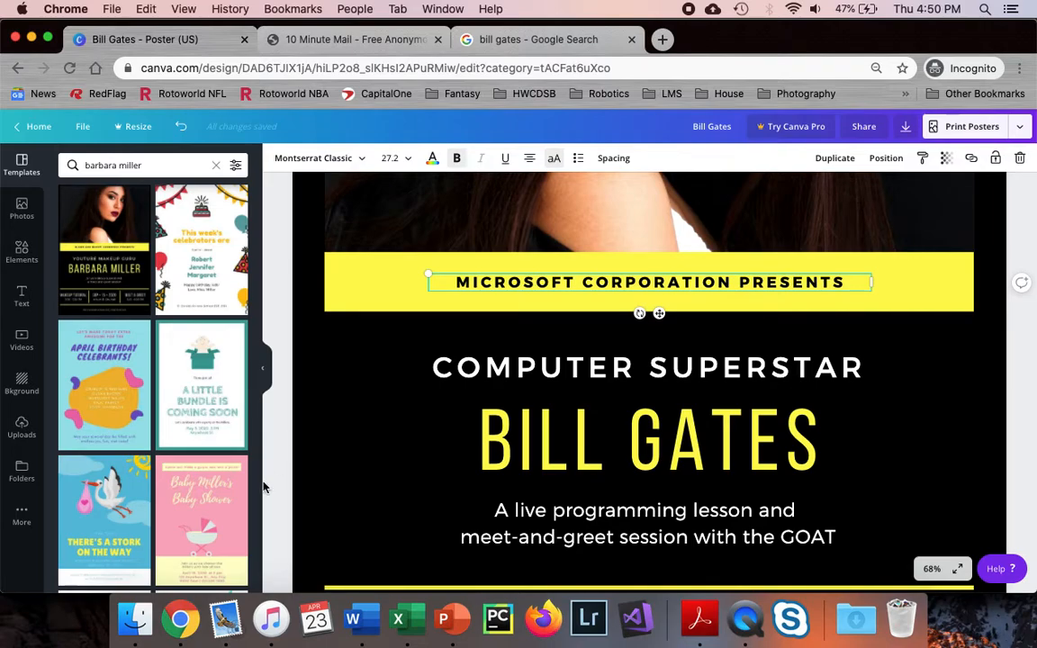
pyautogui.scroll(-2, 243, 431)
pyautogui.scroll(-1, 478, 523)
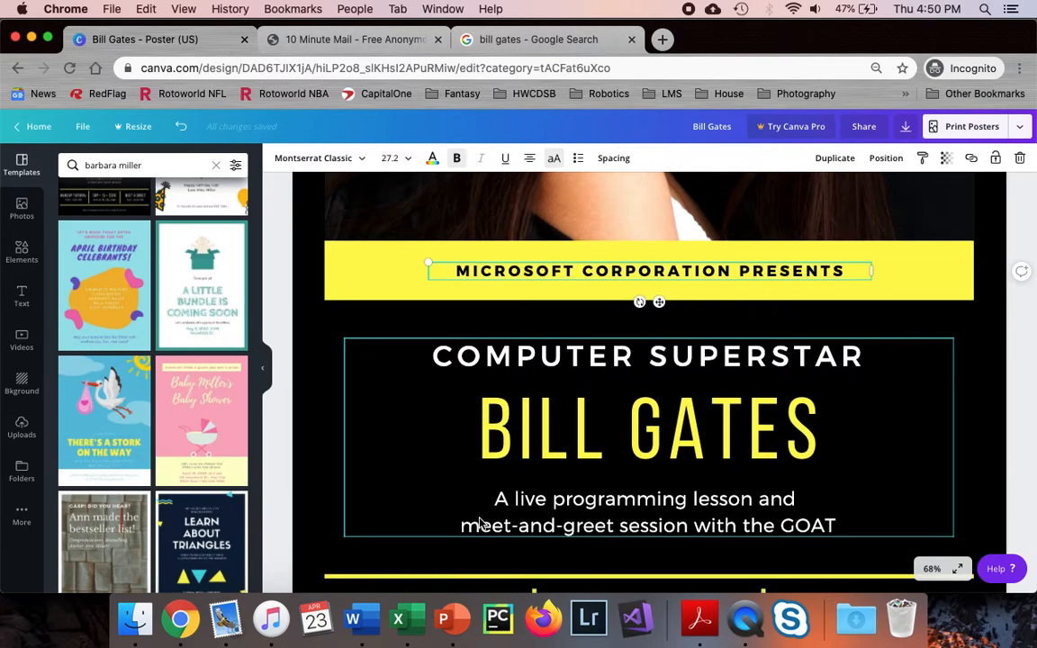
pyautogui.scroll(-5, 479, 523)
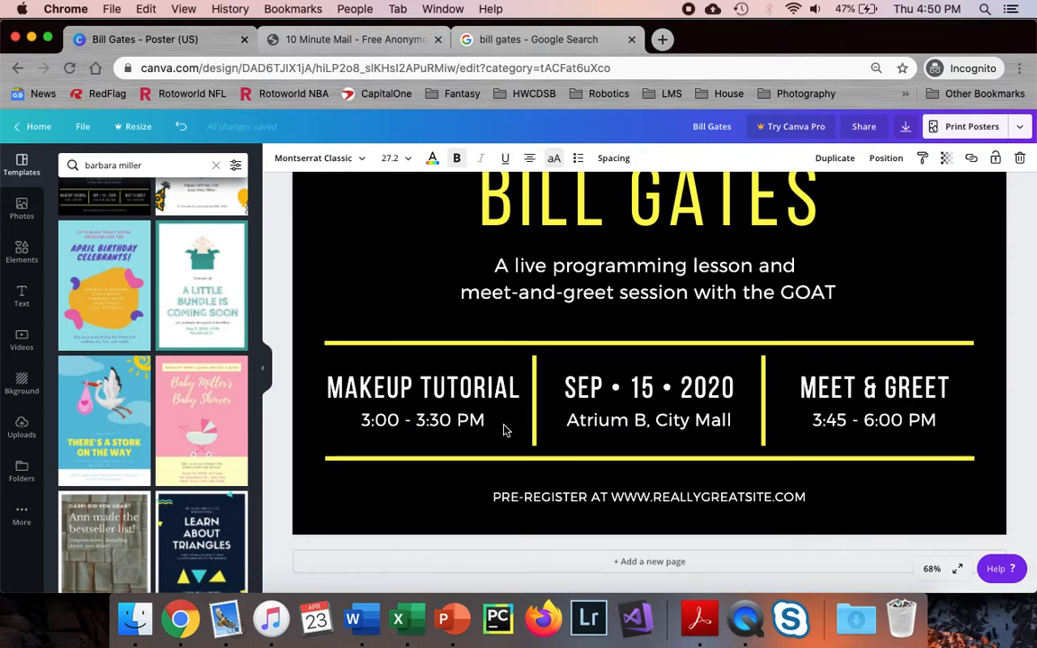
# Change the event to PROGRAMMING LESSON dated JAN • 2 • 2051
pyautogui.click(437, 416)
pyautogui.doubleClick(442, 394)
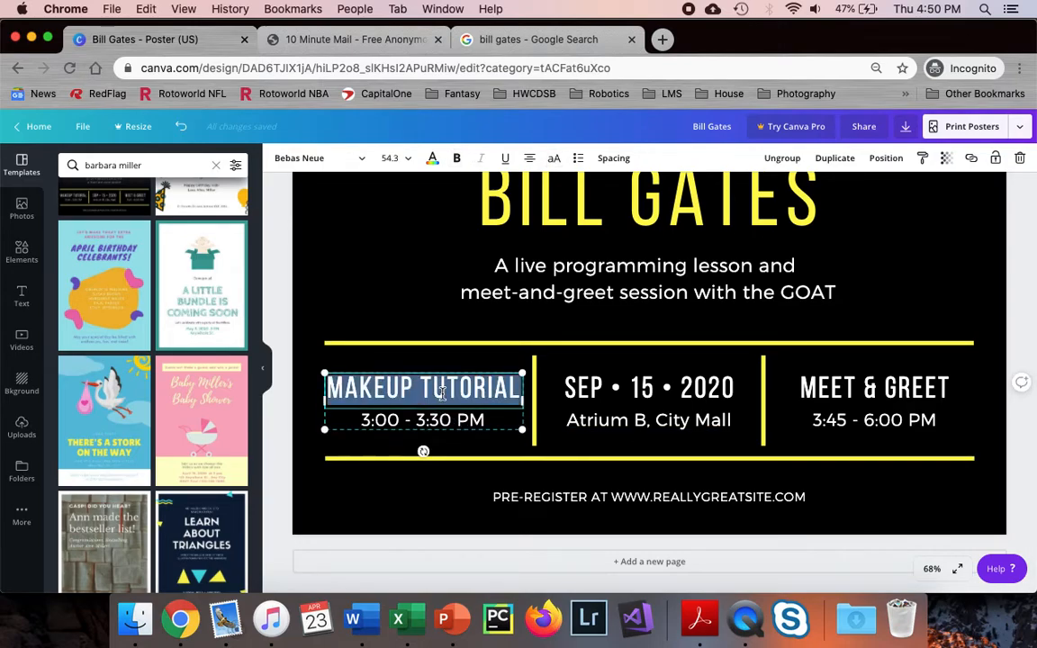
pyautogui.write('PROG')
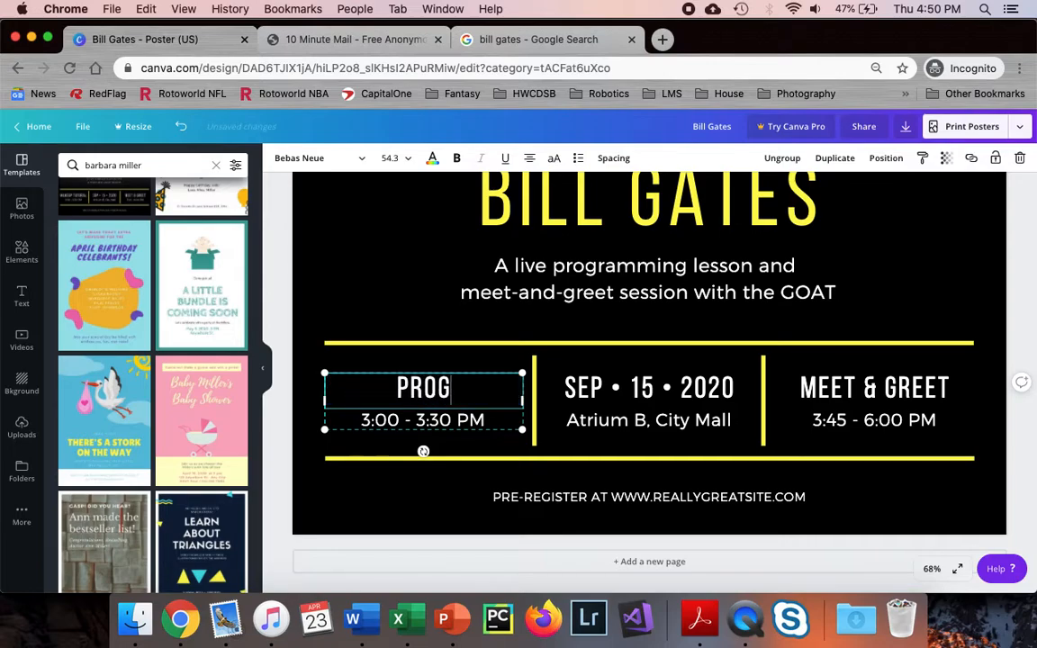
pyautogui.write('RAMMING LESSON')
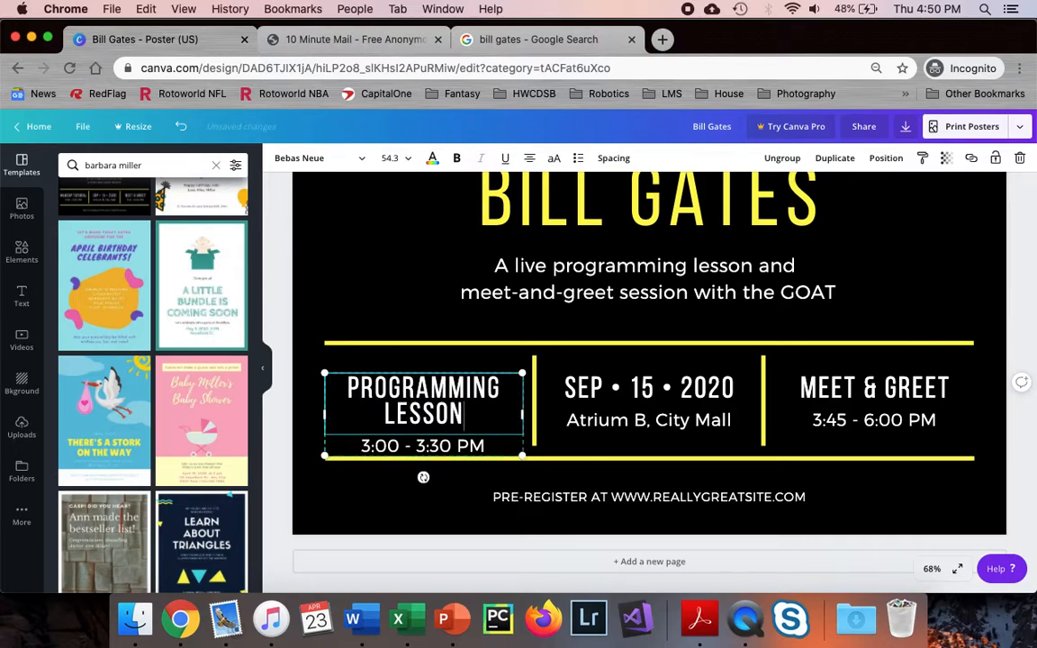
pyautogui.click(597, 393)
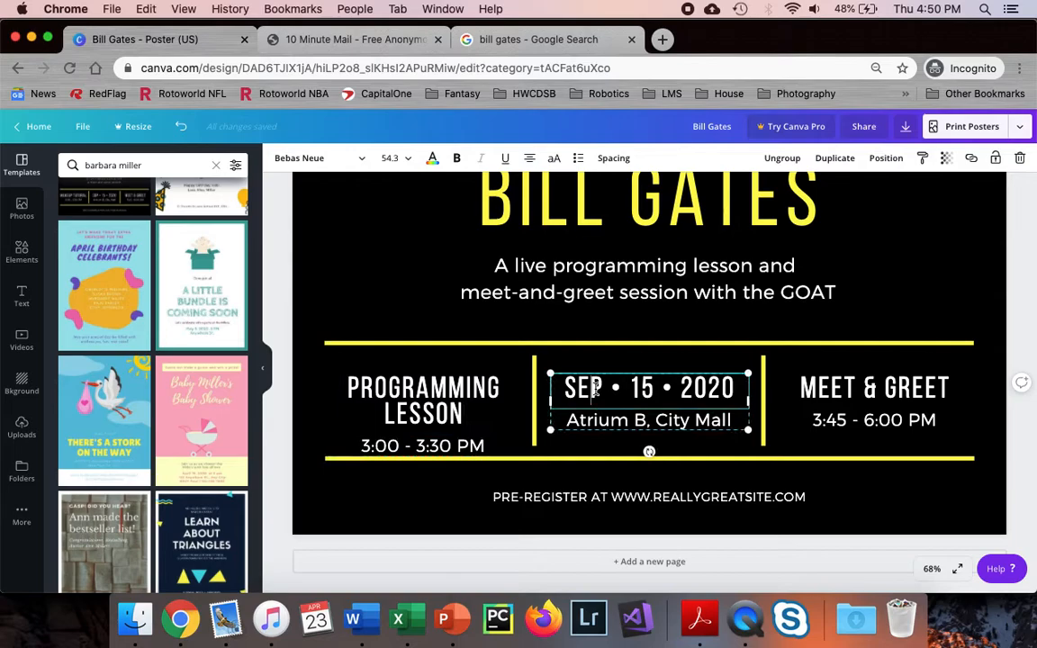
pyautogui.doubleClick(595, 389)
pyautogui.write('JAN')
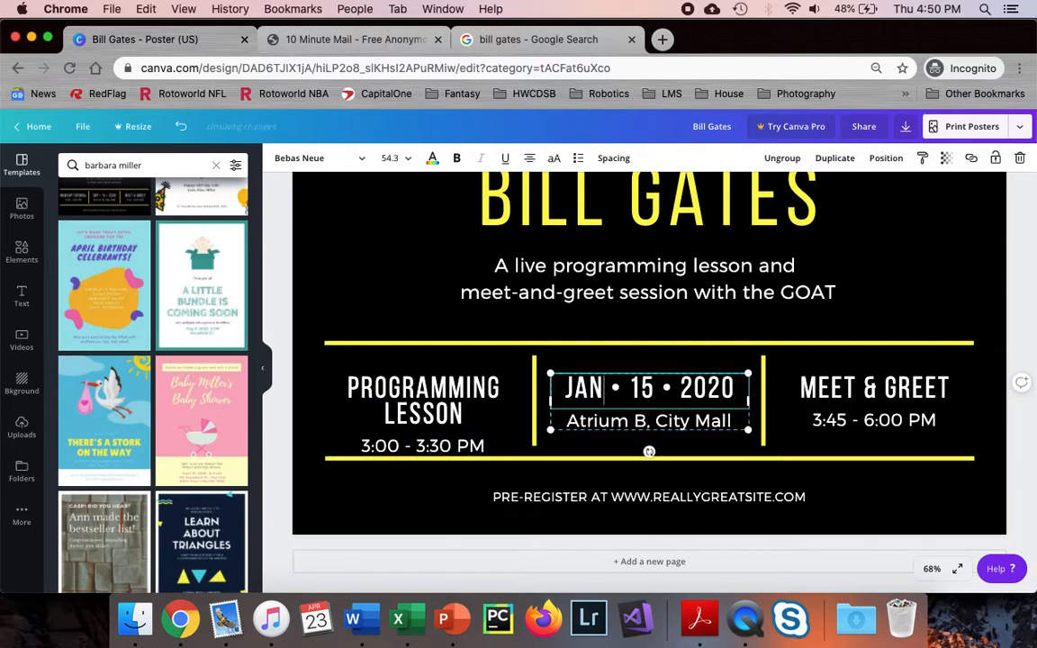
pyautogui.doubleClick(644, 387)
pyautogui.write('2')
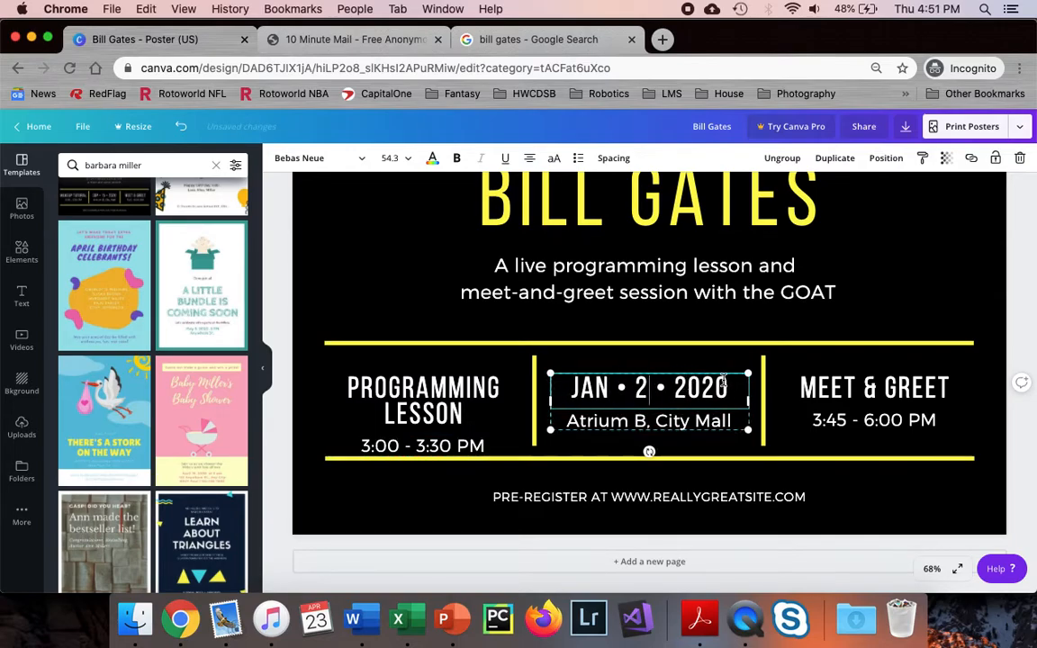
pyautogui.press('BackSpace')
pyautogui.press('BackSpace')
pyautogui.write('51')
pyautogui.click(702, 425)
pyautogui.doubleClick(702, 423)
pyautogui.write('L')
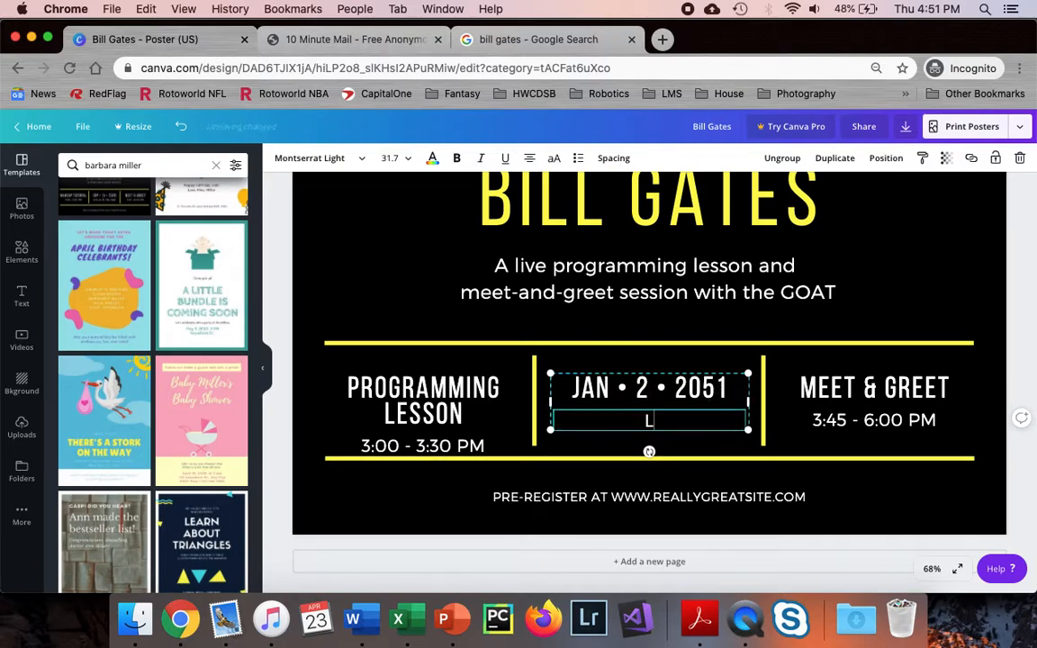
pyautogui.write('IMERID')
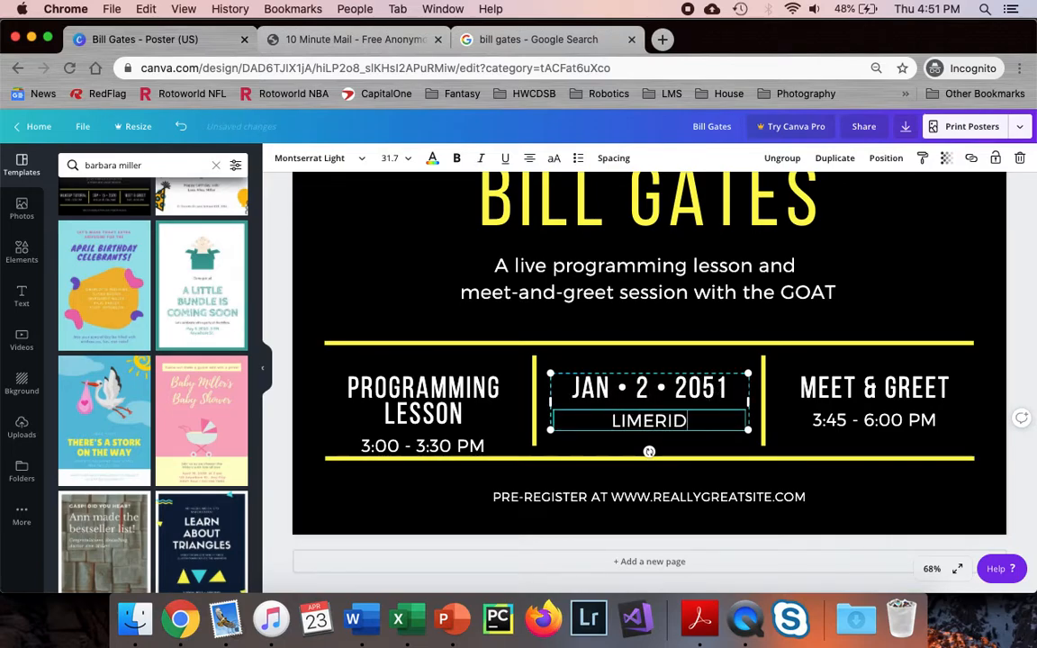
pyautogui.write('GE MALL')
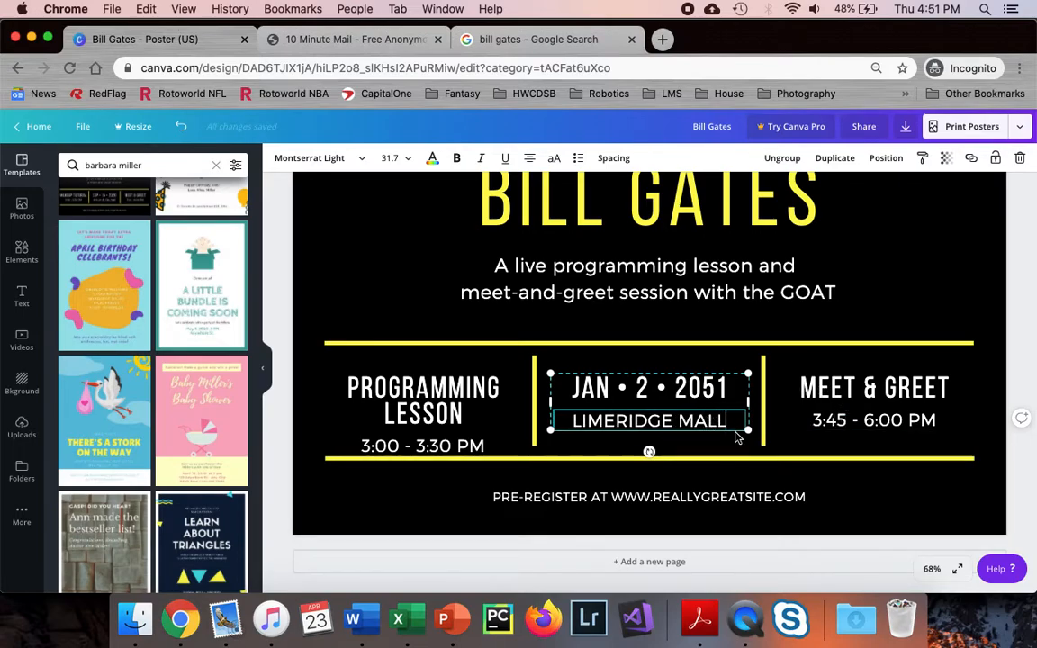
pyautogui.doubleClick(677, 499)
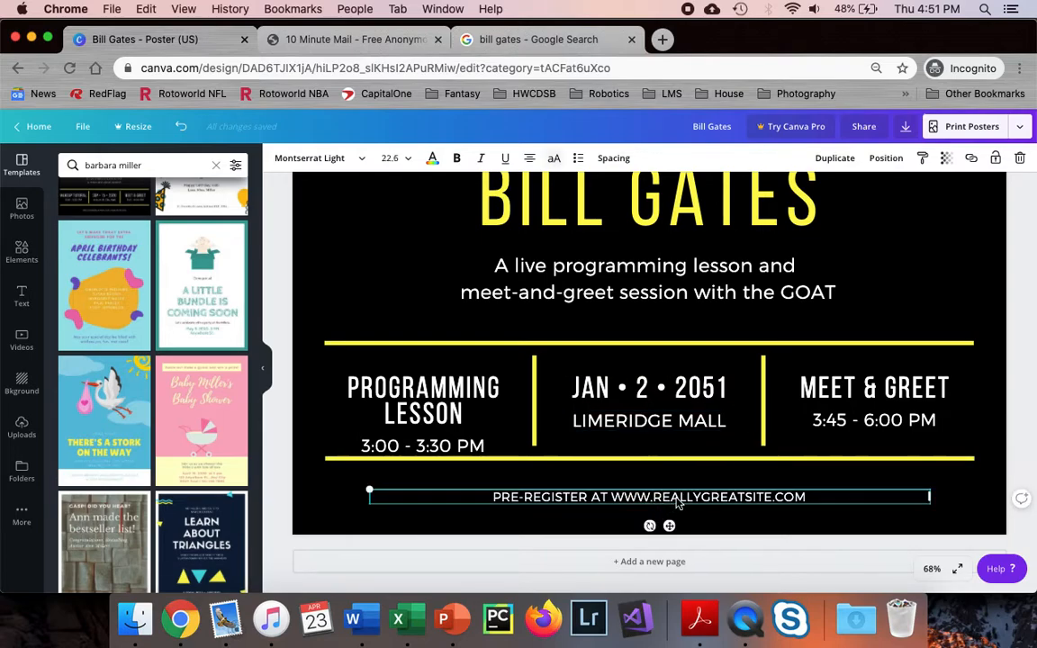
pyautogui.click(765, 481)
pyautogui.click(803, 502)
pyautogui.moveTo(804, 497); pyautogui.dragTo(656, 496)
pyautogui.press('BackSpace')
pyautogui.press('BackSpace')
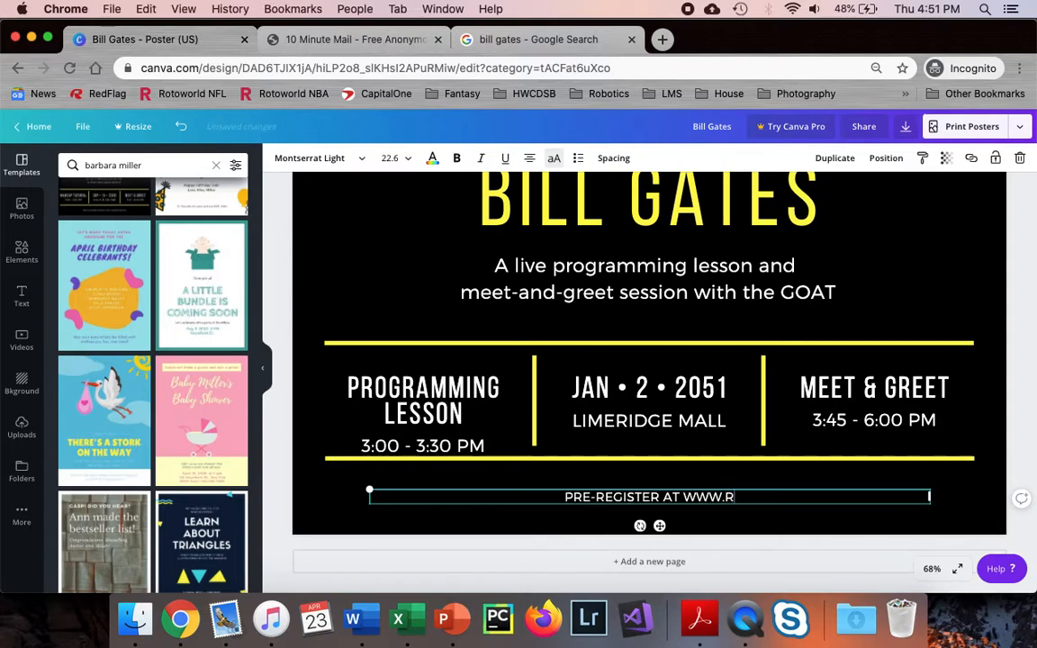
pyautogui.write('BILLGATES.COM')
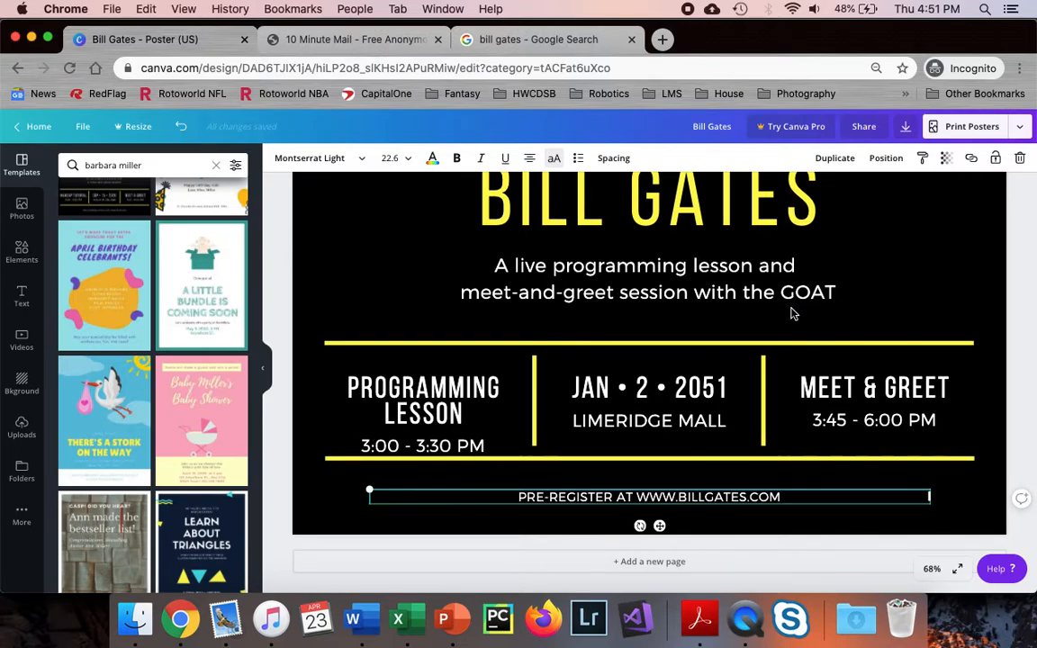
pyautogui.scroll(5, 792, 313)
pyautogui.scroll(6, 792, 313)
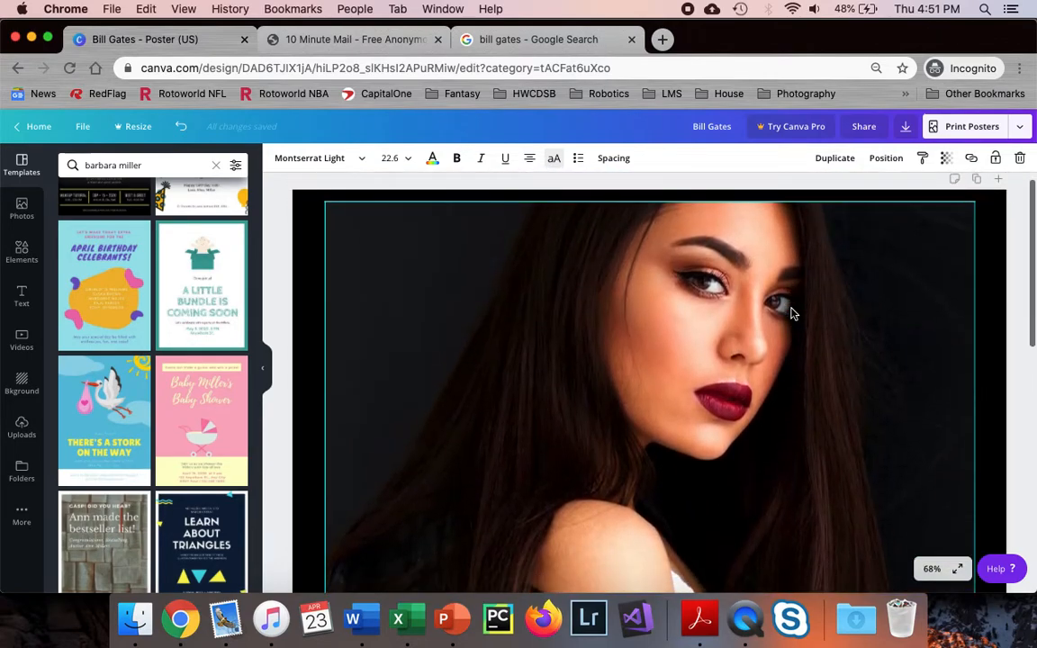
# Fit the poster in view and delete the woman's photo from the top frame
pyautogui.click(932, 568)
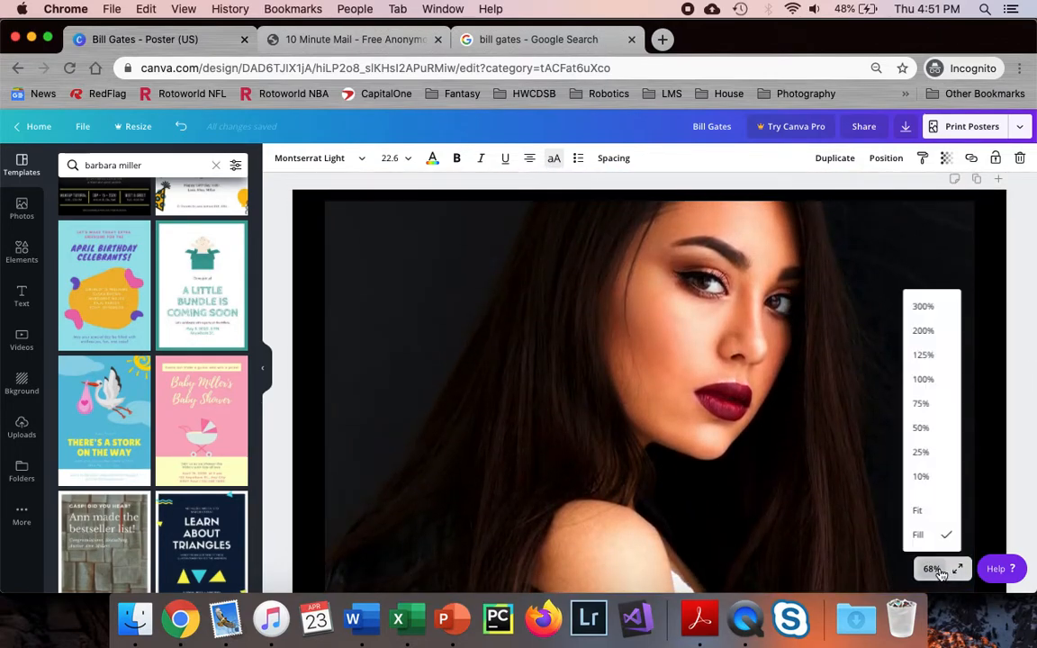
pyautogui.click(941, 511)
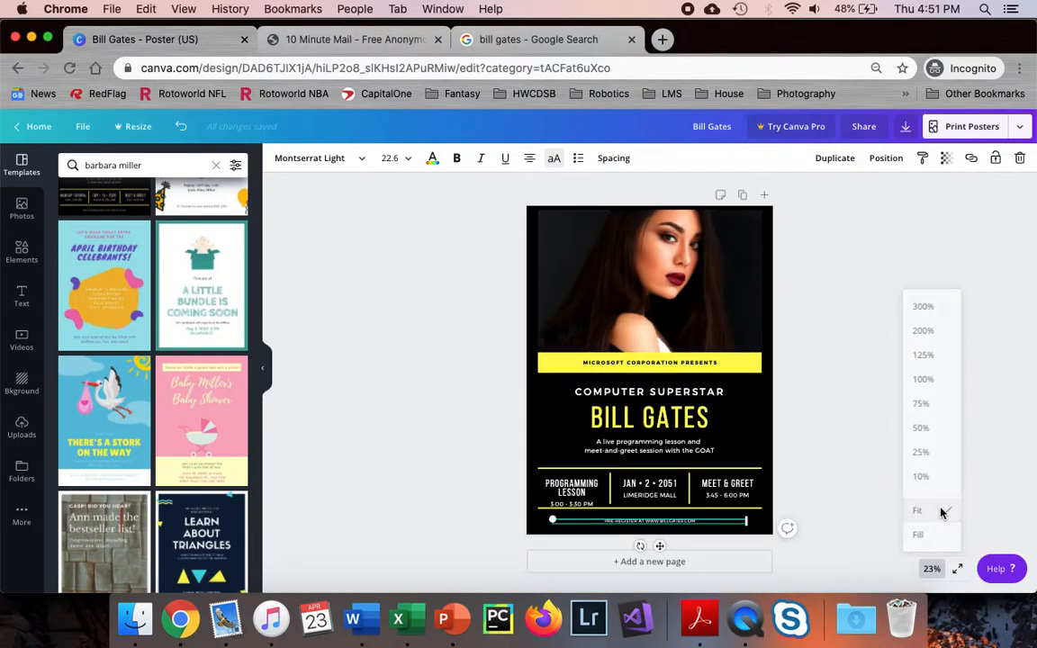
pyautogui.click(695, 305)
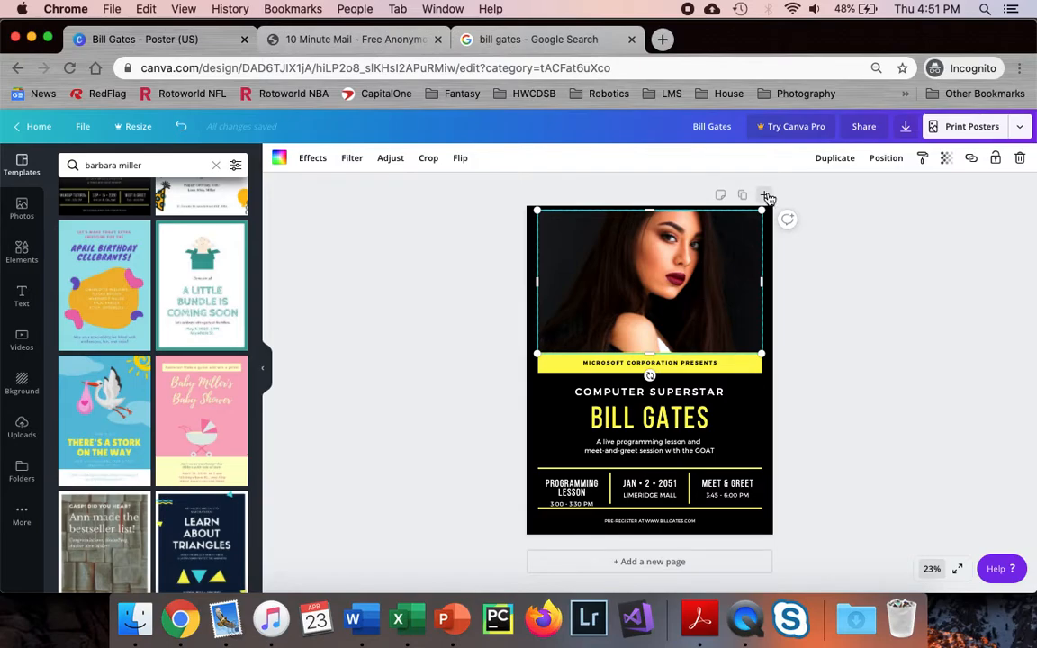
pyautogui.click(1022, 160)
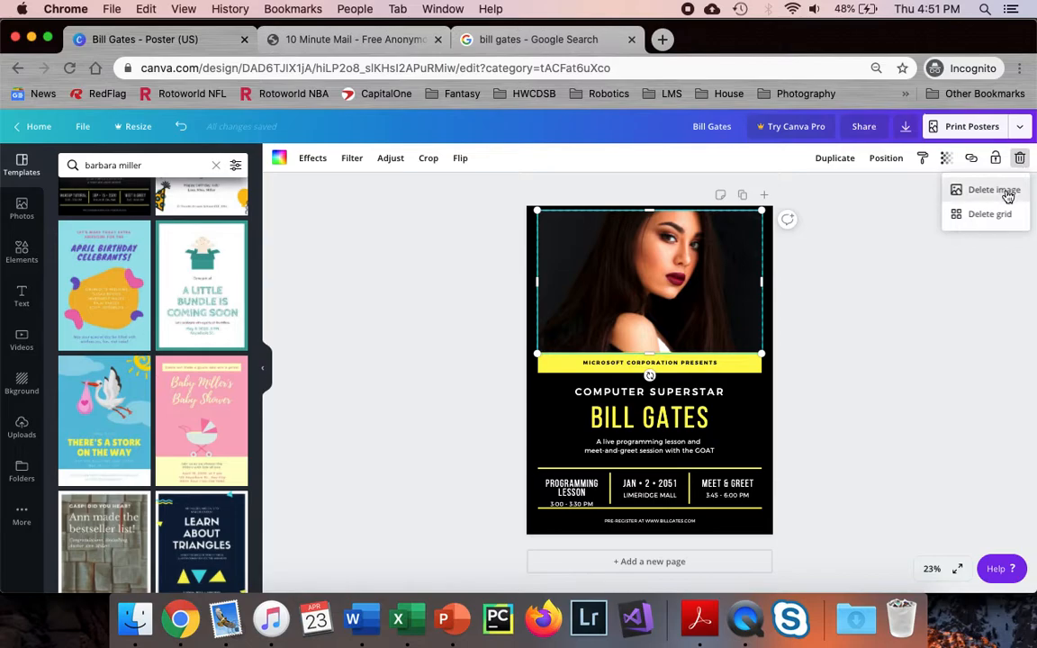
pyautogui.click(1007, 193)
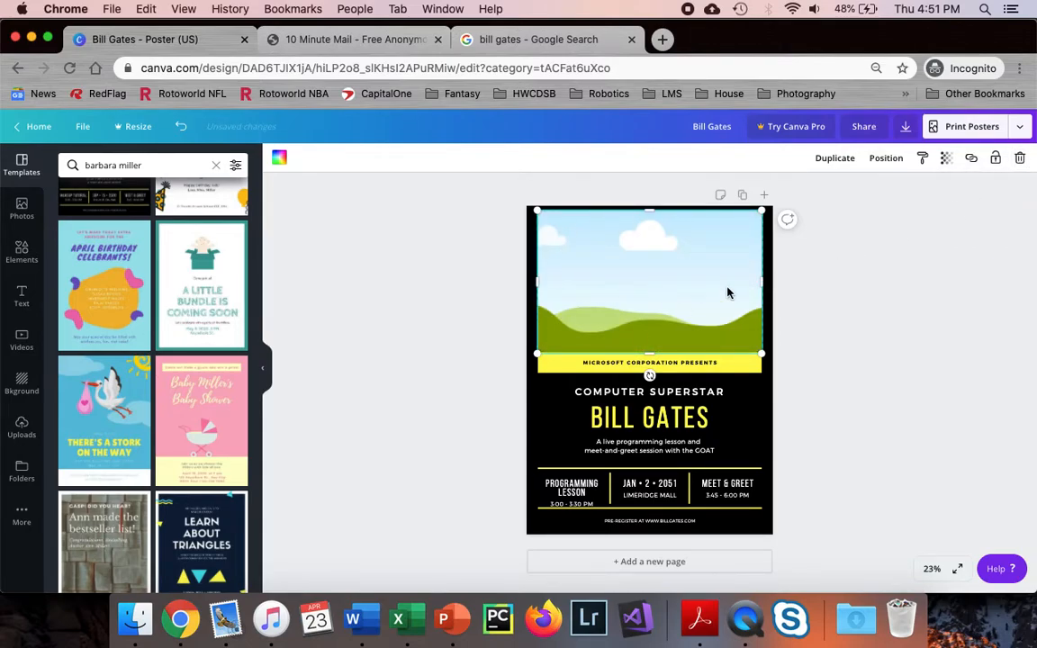
# Delete the leftover landscape placeholder and switch to the Bill Gates image results
pyautogui.click(1026, 157)
pyautogui.click(1000, 192)
pyautogui.rightClick(707, 304)
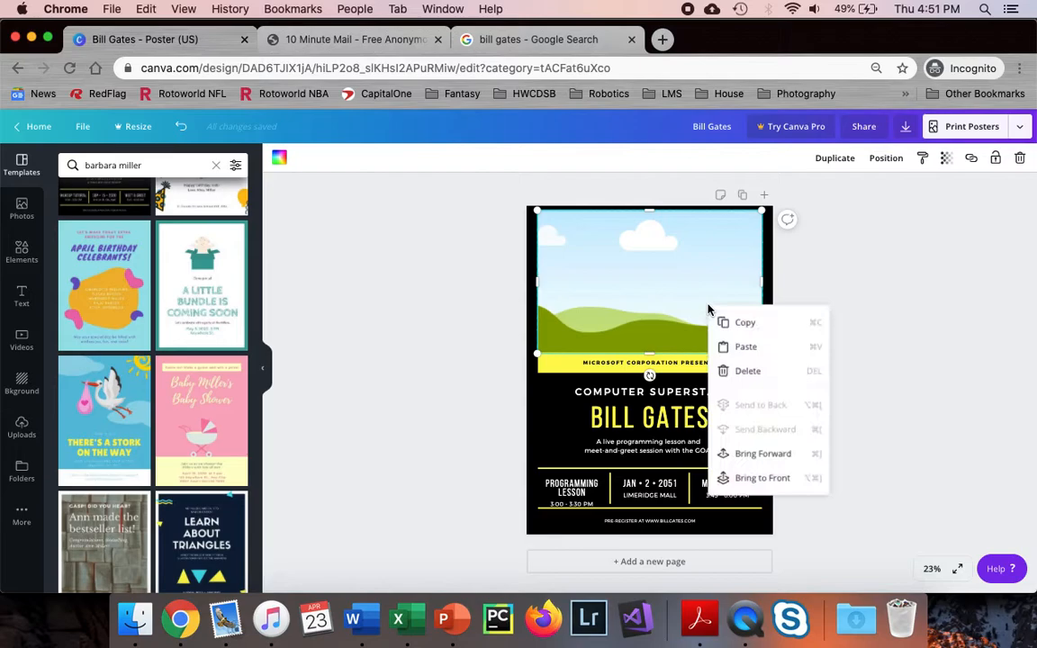
pyautogui.click(771, 377)
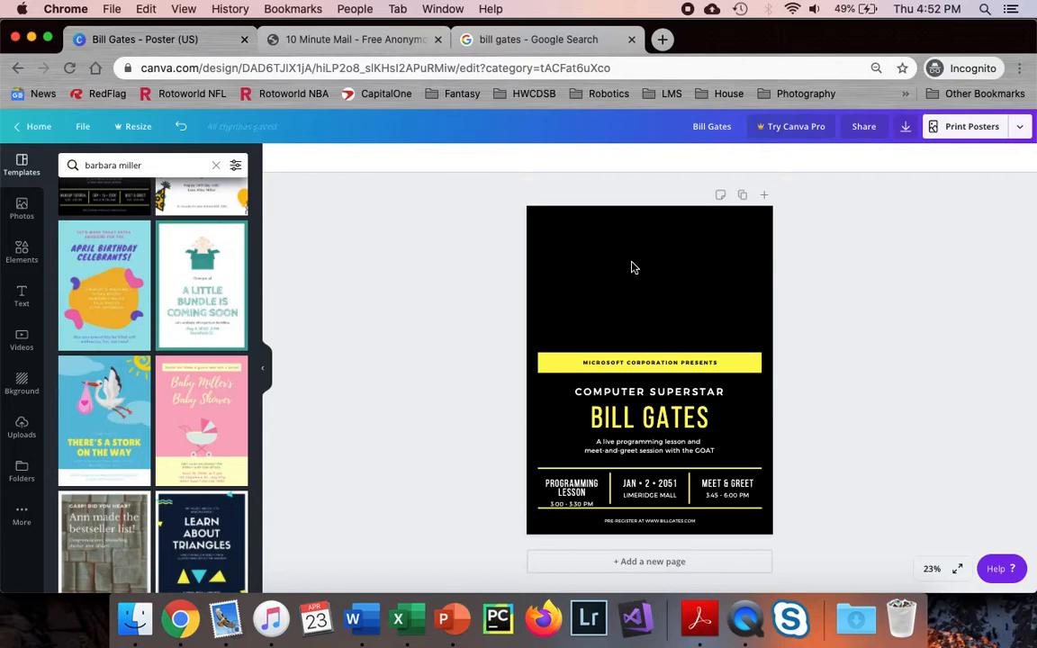
pyautogui.click(518, 42)
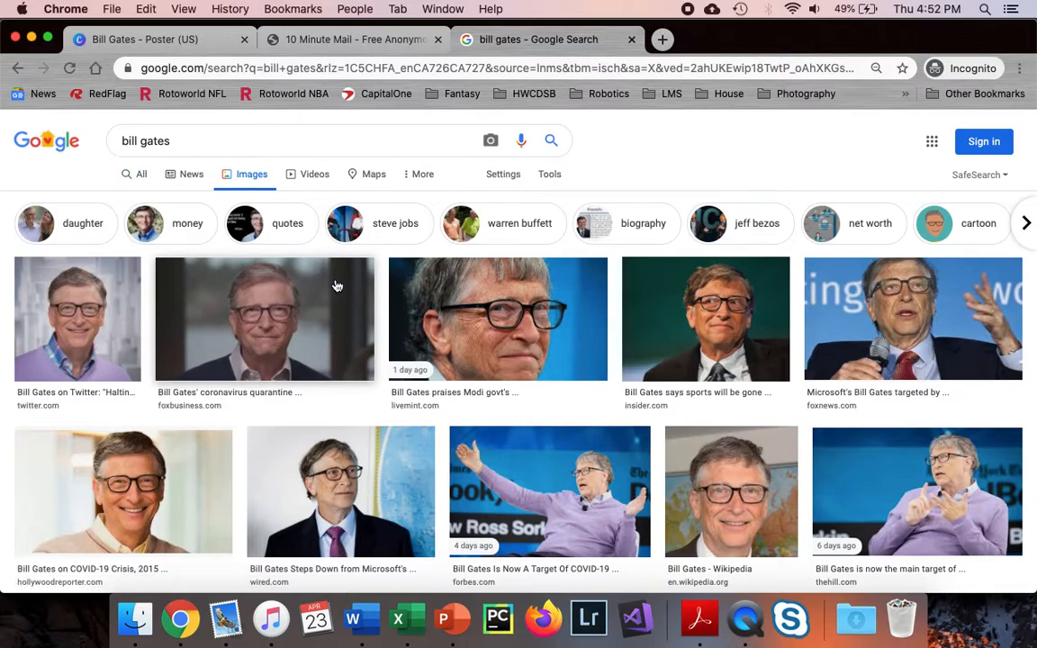
# Preview the smiling Hollywood Reporter Bill Gates photo, bring up its save options, and return to Canva
pyautogui.scroll(-5, 435, 315)
pyautogui.scroll(3, 435, 313)
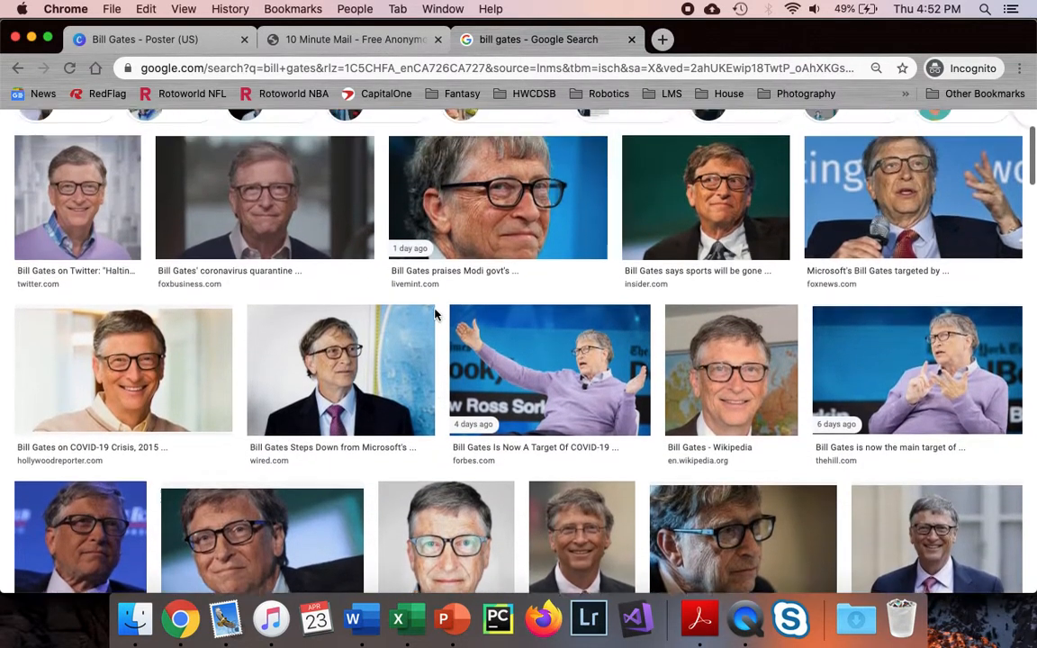
pyautogui.scroll(1, 435, 315)
pyautogui.click(87, 430)
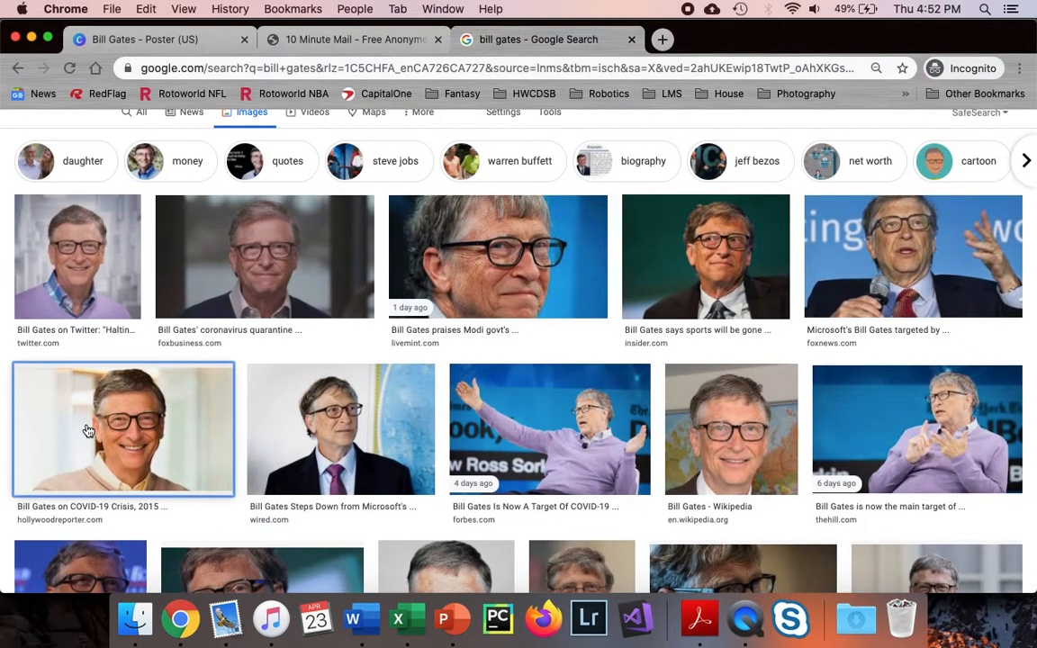
pyautogui.rightClick(770, 222)
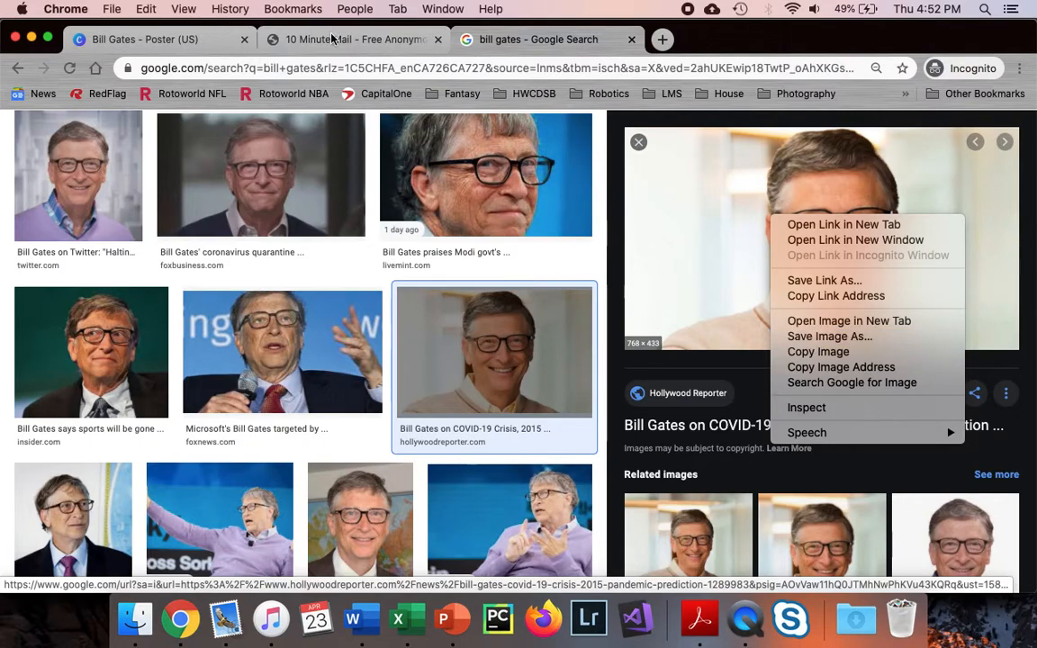
pyautogui.click(167, 40)
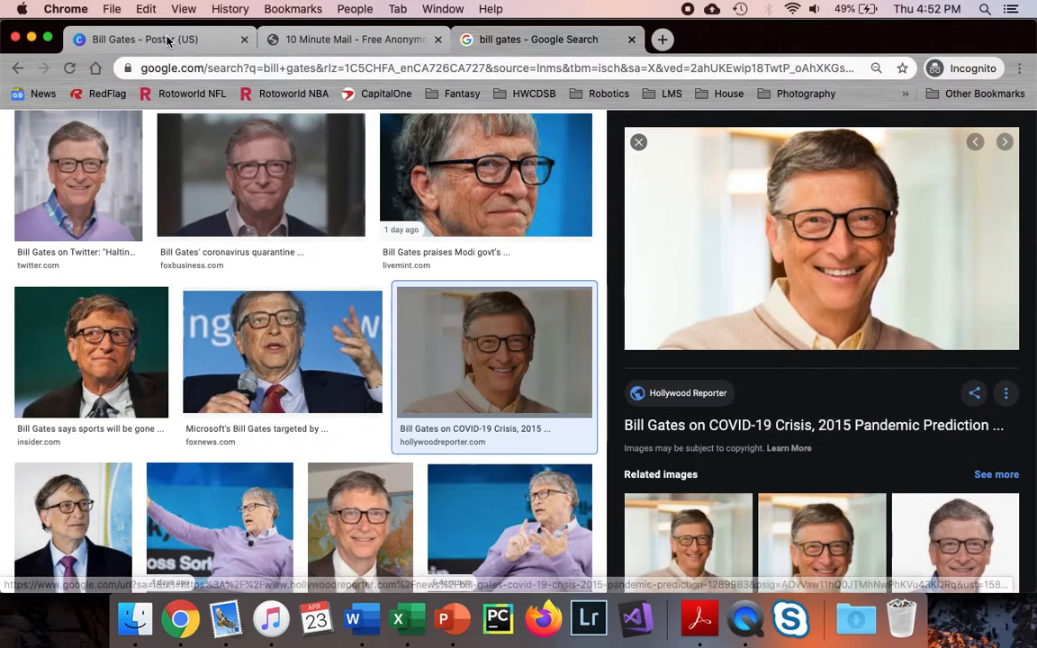
pyautogui.click(167, 40)
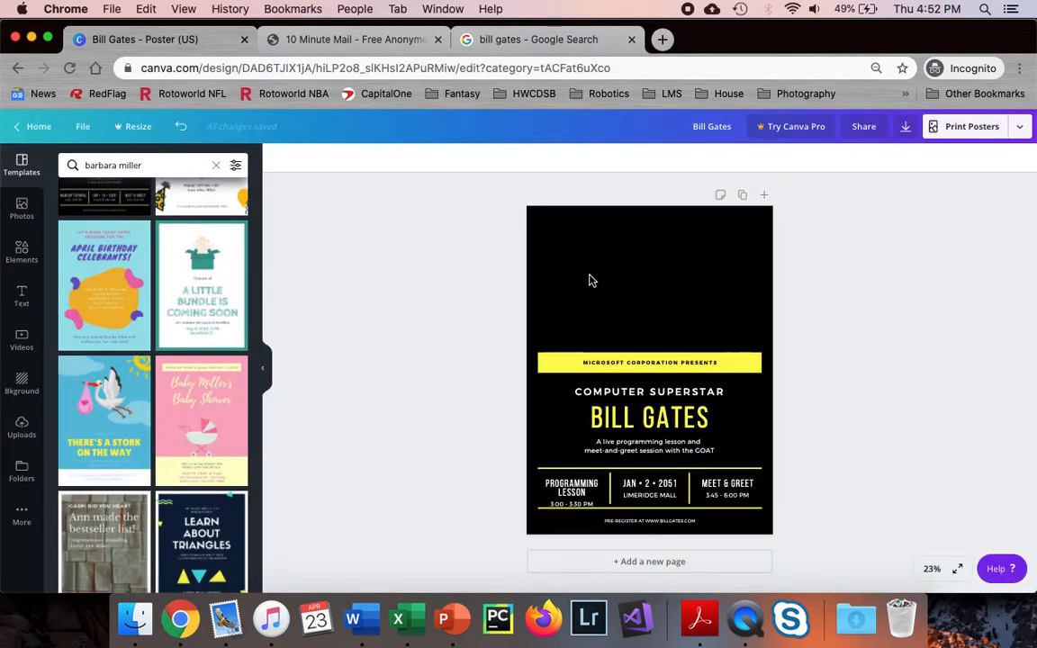
# Upload the saved Bill Gates photo and add it to the poster
pyautogui.click(23, 205)
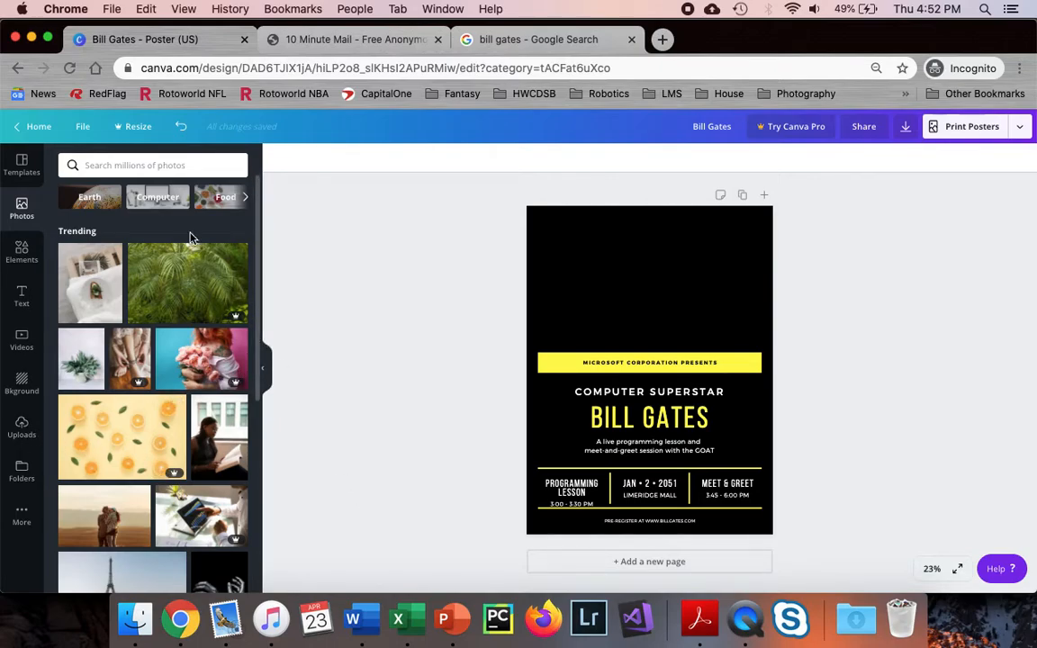
pyautogui.click(22, 430)
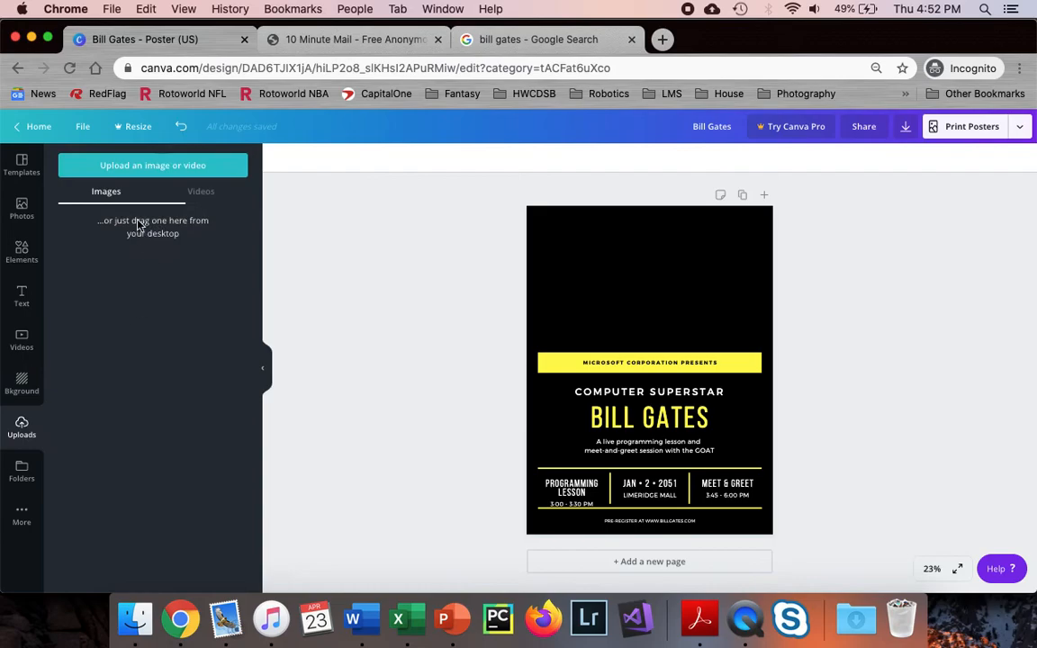
pyautogui.click(151, 177)
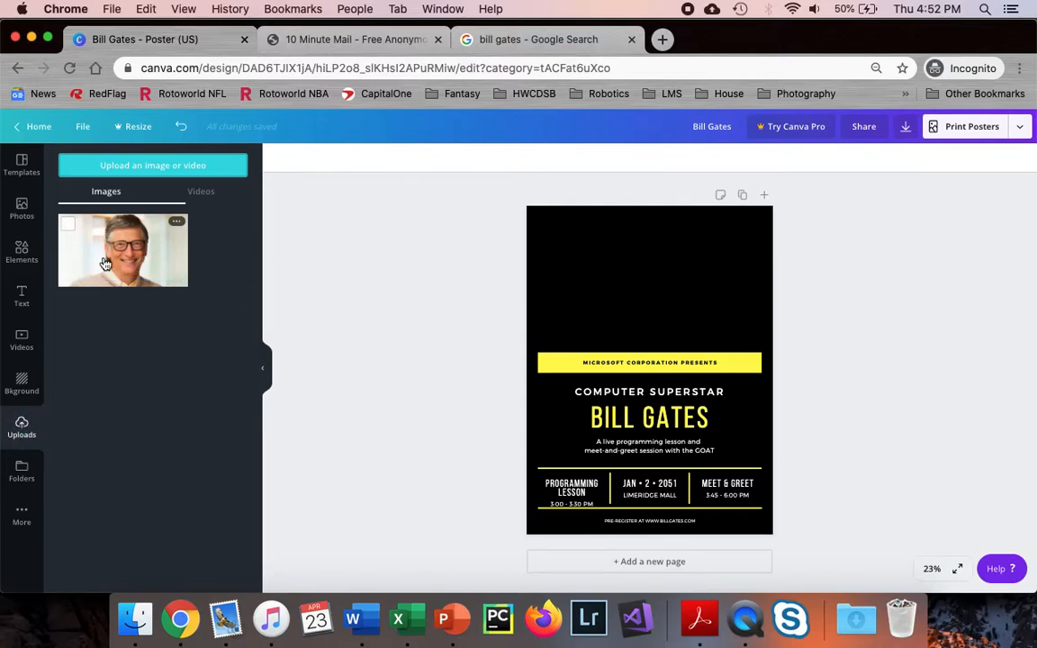
pyautogui.click(105, 262)
# Move the photo to the poster's top area, enlarge it and centre it horizontally
pyautogui.moveTo(631, 345); pyautogui.dragTo(599, 276)
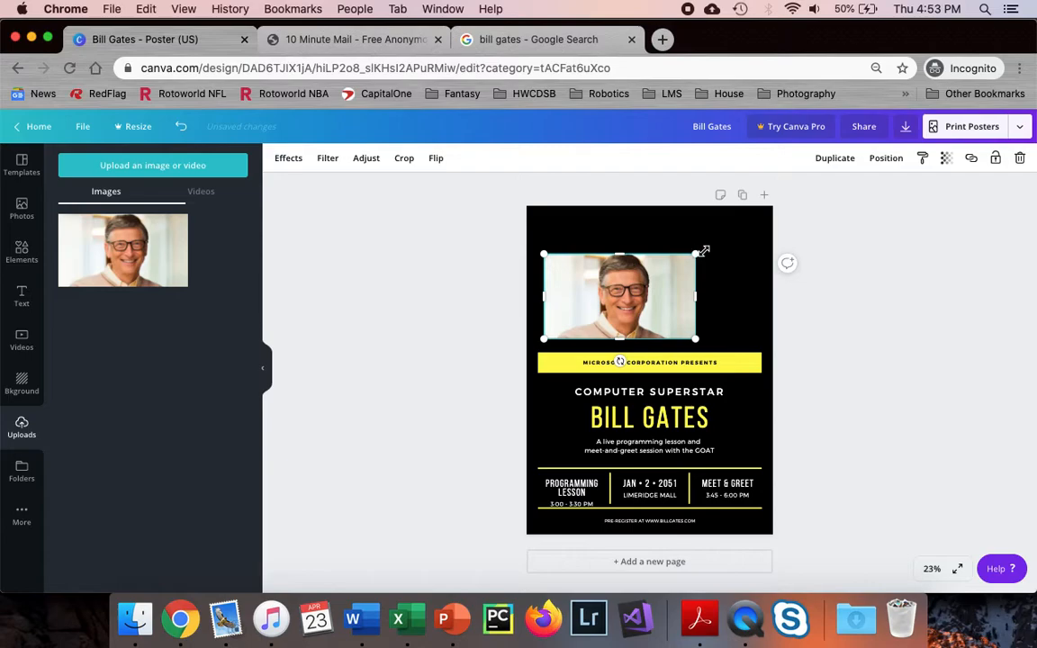
pyautogui.moveTo(704, 250); pyautogui.dragTo(745, 225)
pyautogui.moveTo(680, 286); pyautogui.dragTo(672, 279)
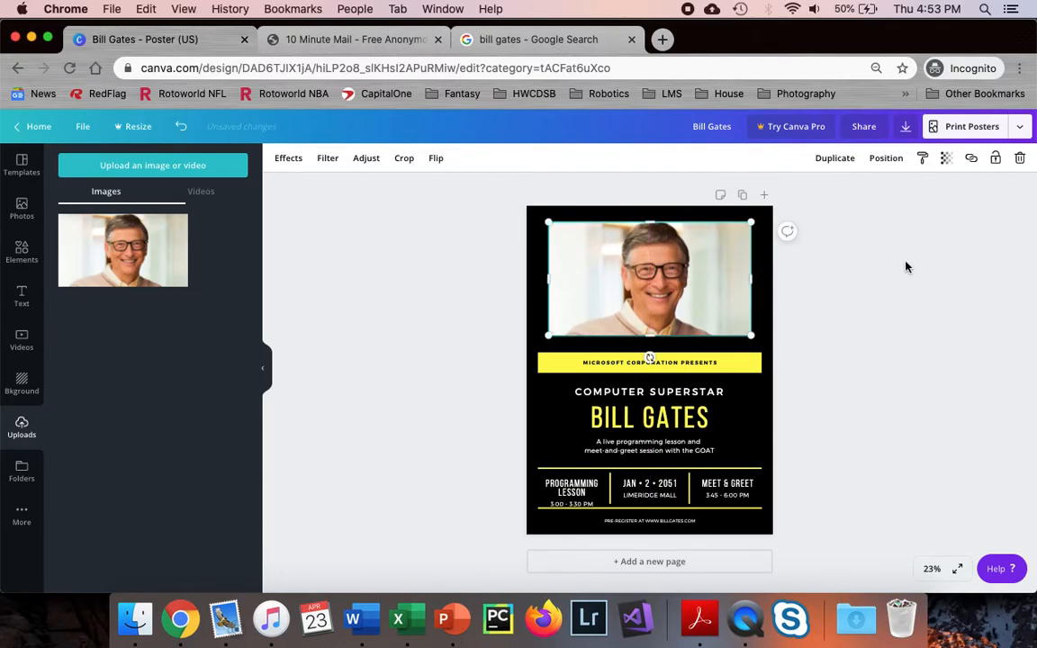
pyautogui.click(906, 268)
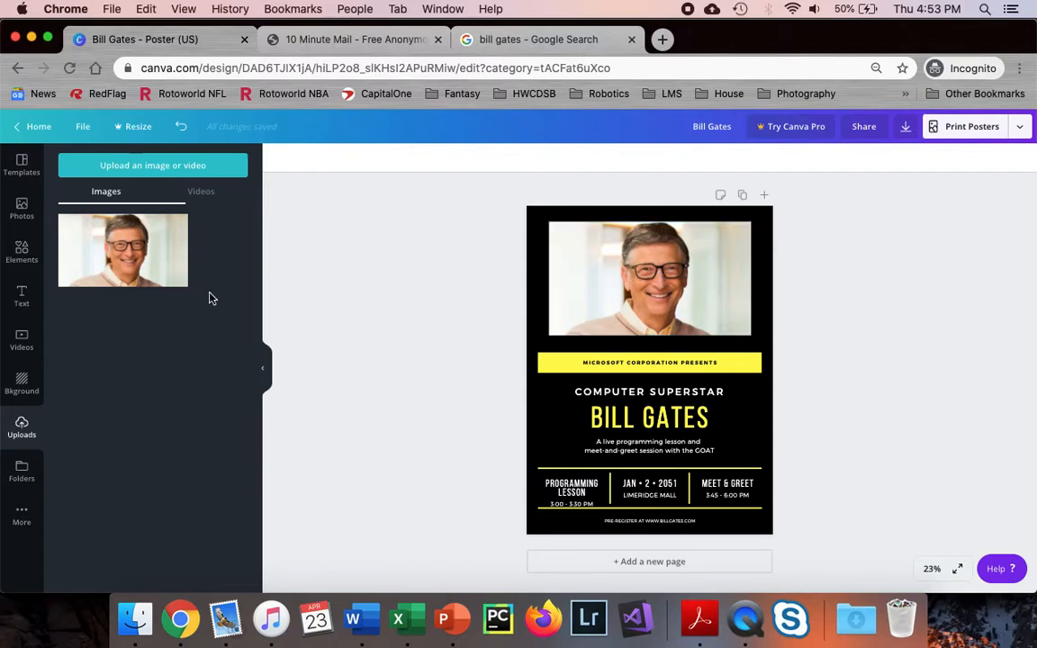
pyautogui.click(23, 300)
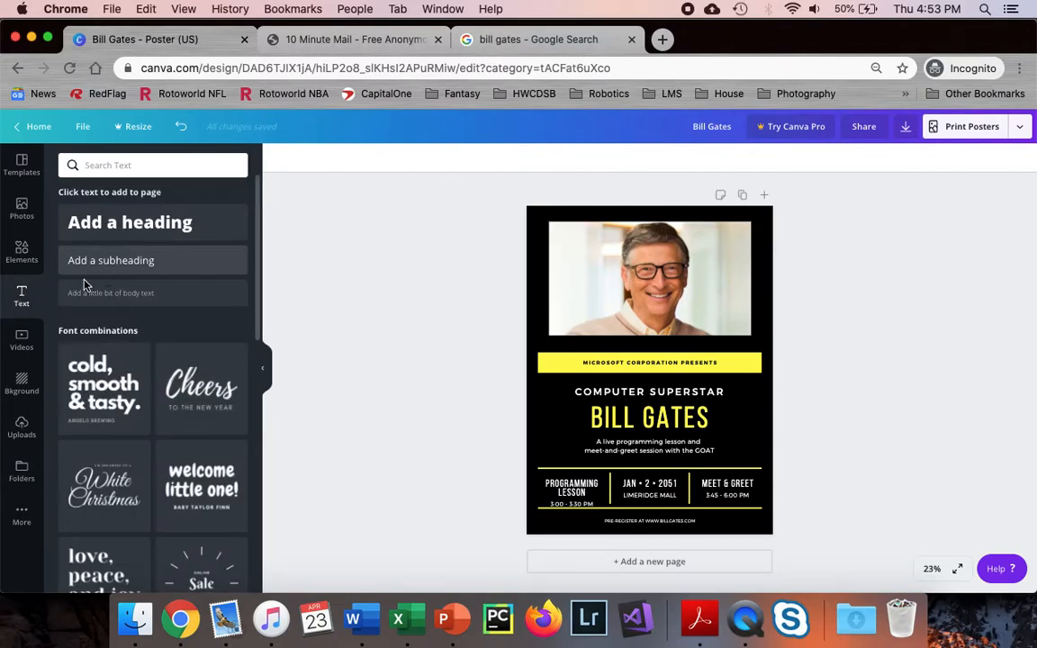
# Search text styles for 'LOVE AND JOY', add the script design and drag it onto the photo
pyautogui.click(128, 167)
pyautogui.write('LOVE A')
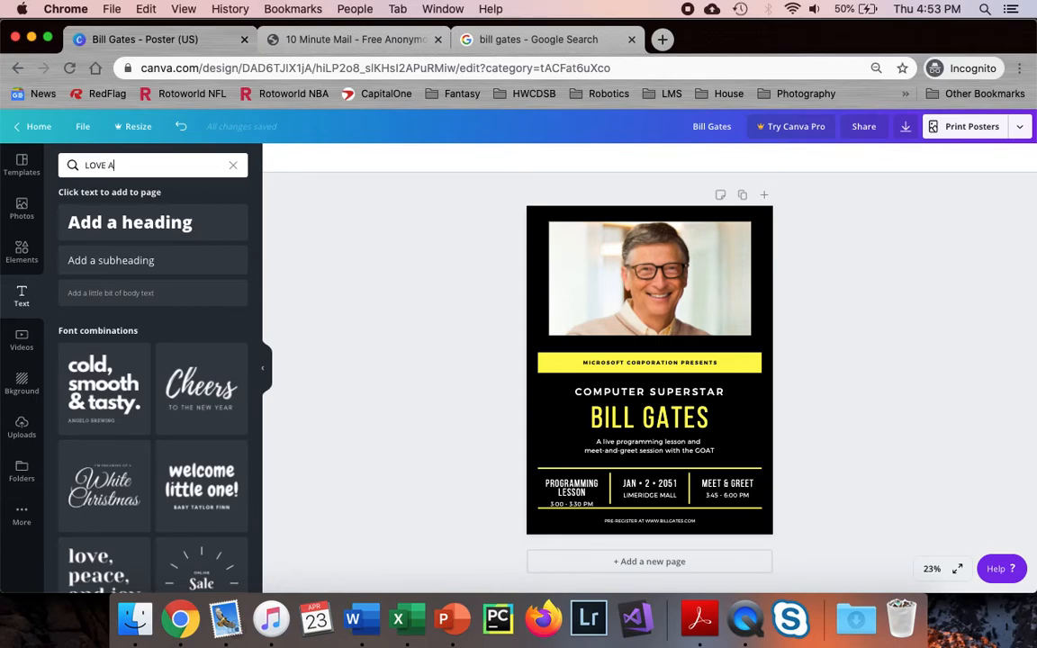
pyautogui.write('ND JOY')
pyautogui.press('Return')
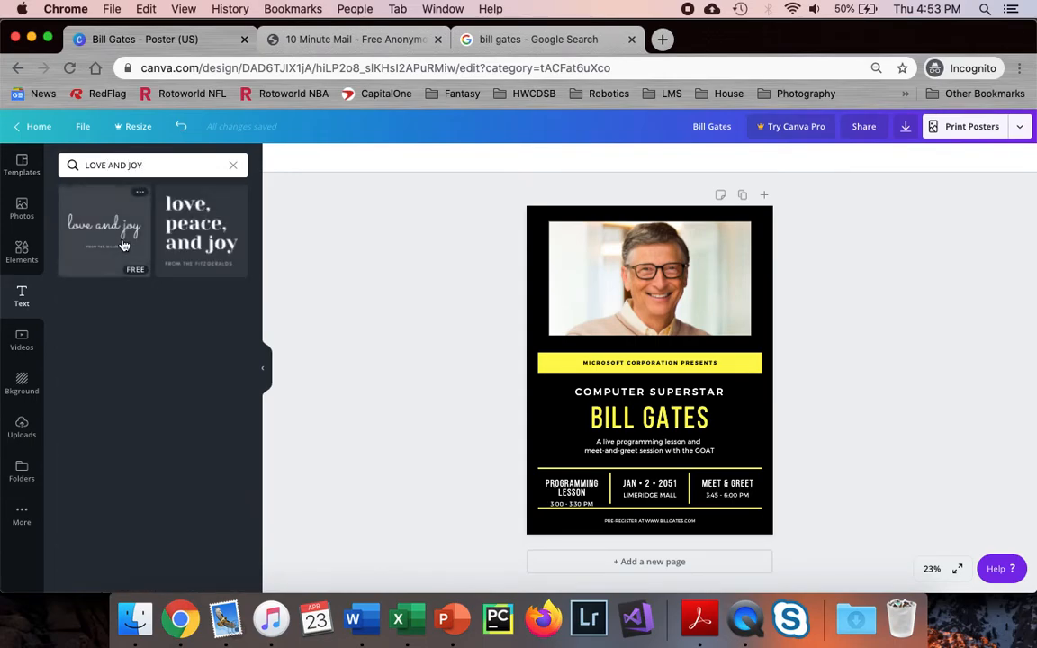
pyautogui.click(107, 245)
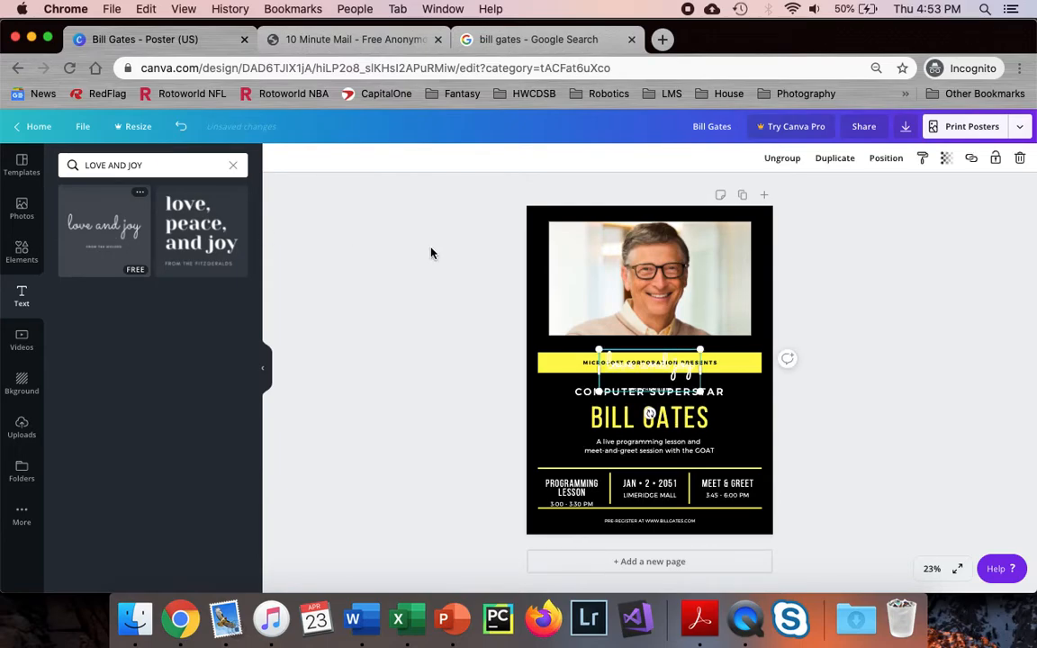
pyautogui.moveTo(628, 364); pyautogui.dragTo(651, 347)
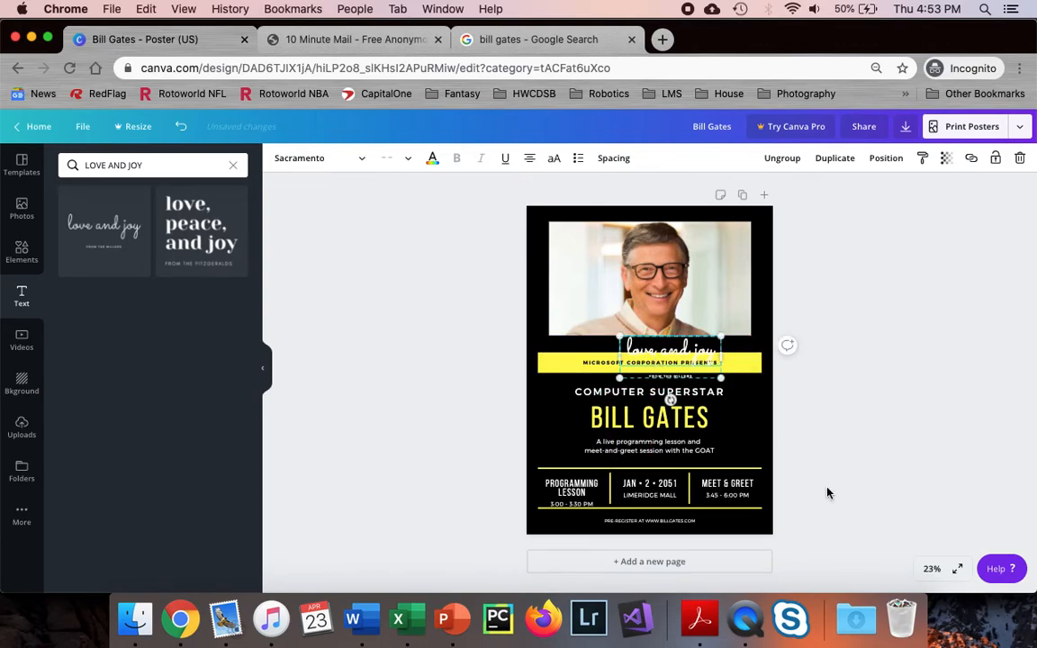
# At Fill zoom, turn the 'love and joy' text light blue and delete its 'FROM THE MILLERS' subline
pyautogui.click(932, 568)
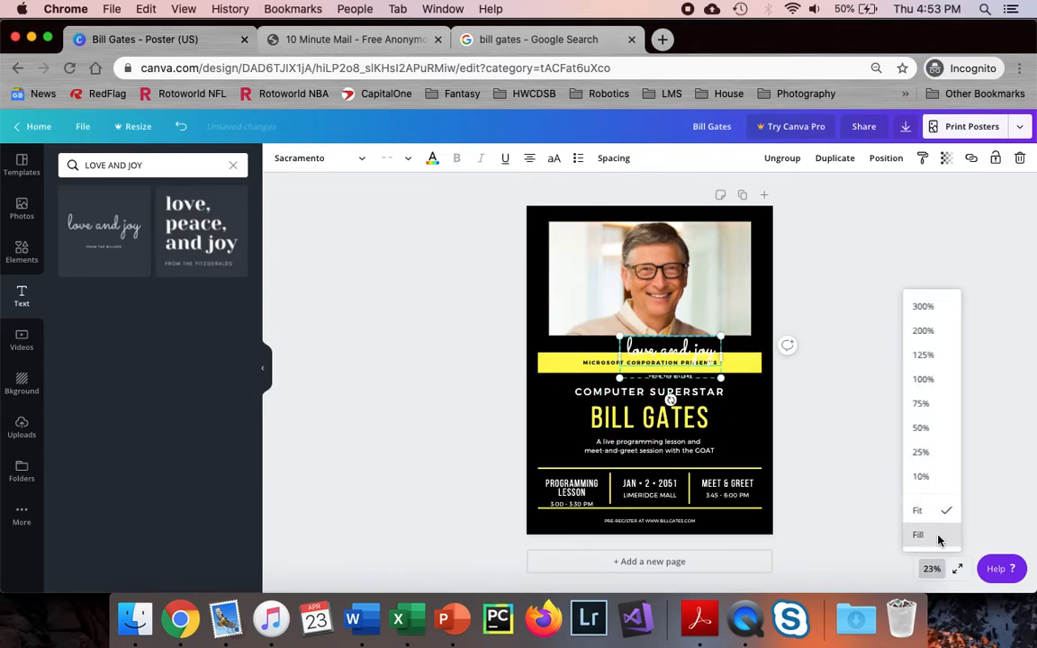
pyautogui.click(918, 535)
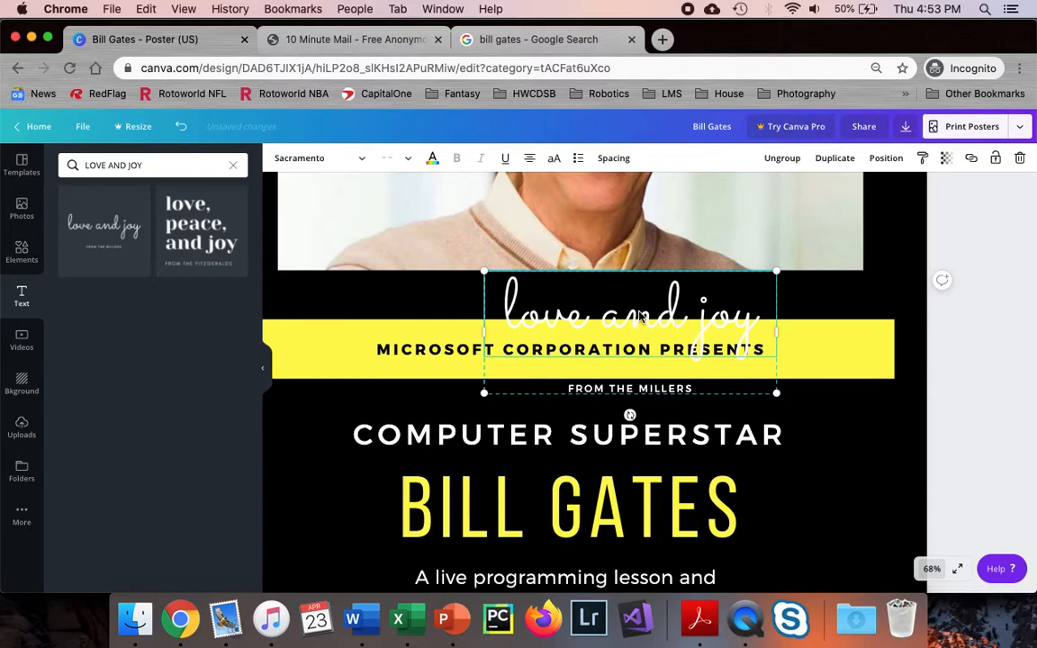
pyautogui.doubleClick(586, 326)
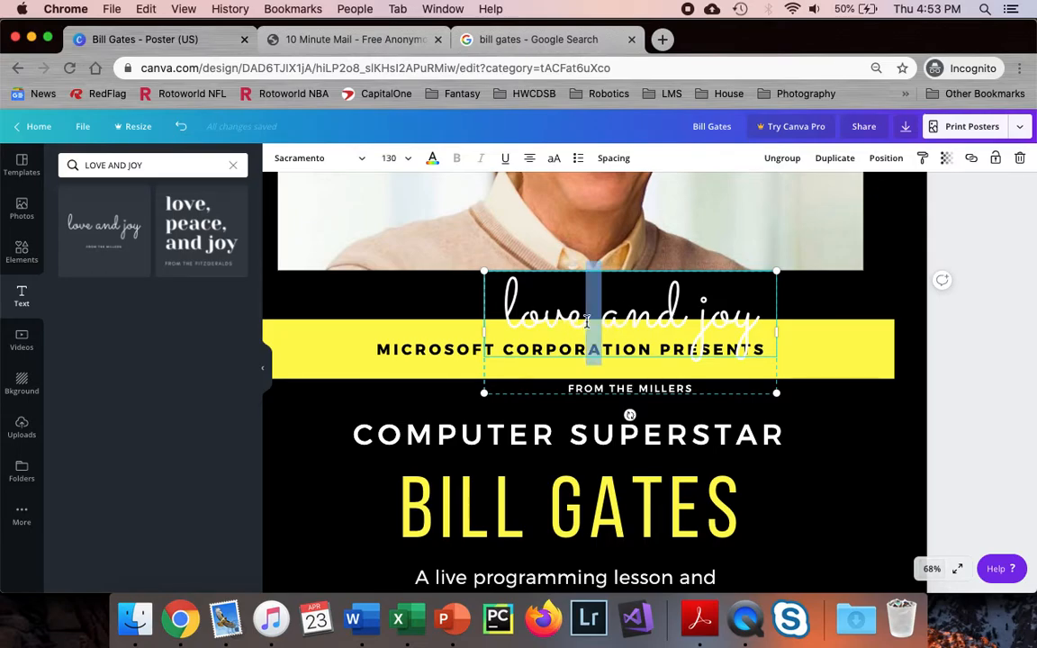
pyautogui.click(432, 160)
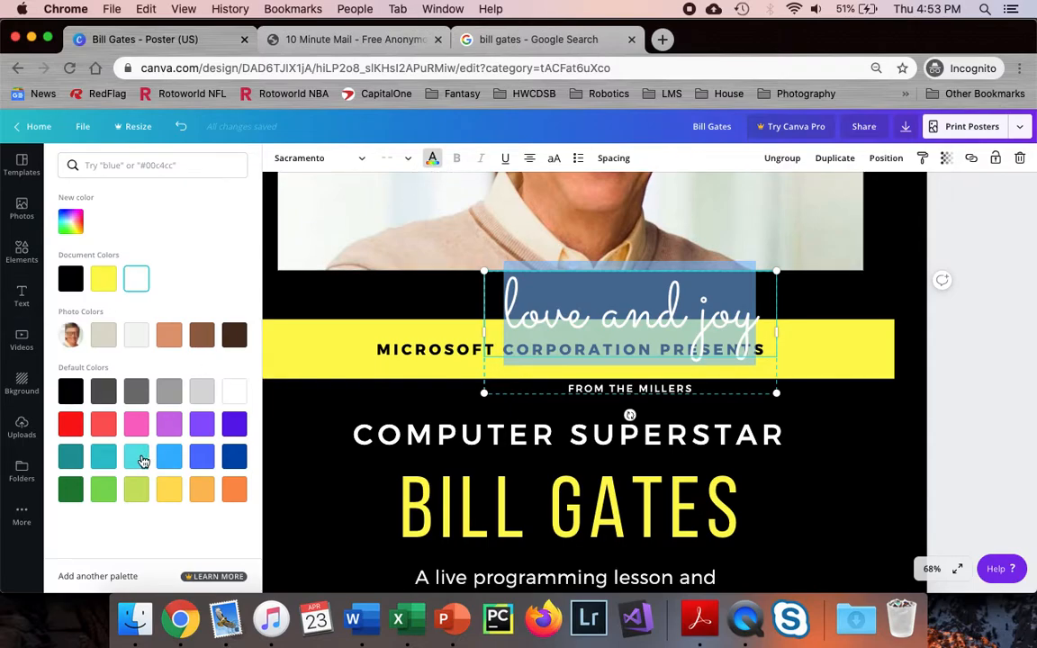
pyautogui.click(201, 456)
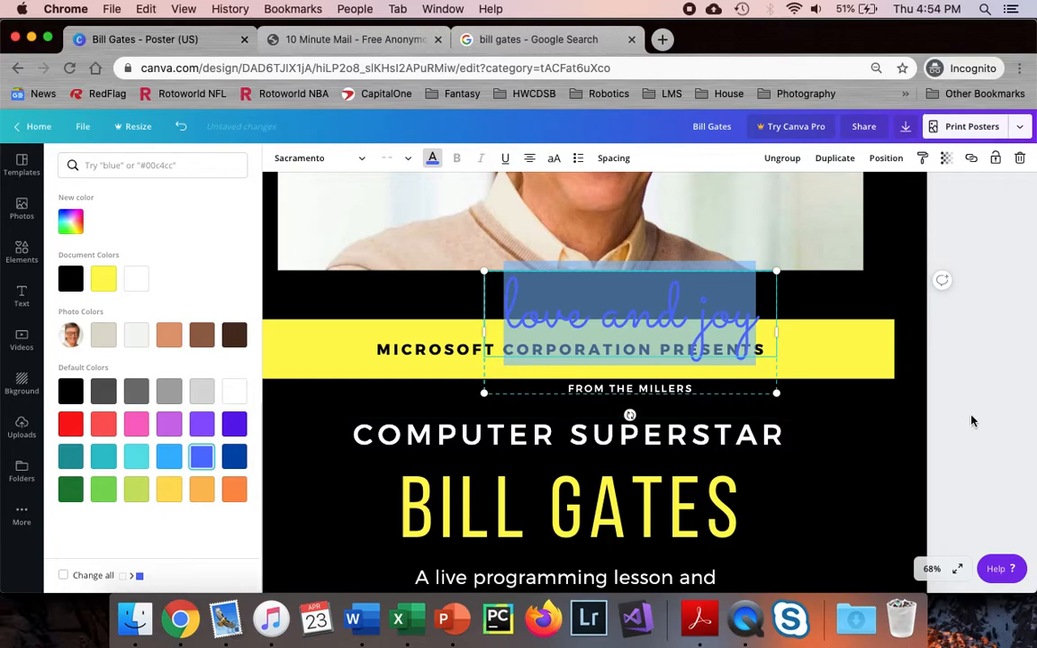
pyautogui.click(168, 456)
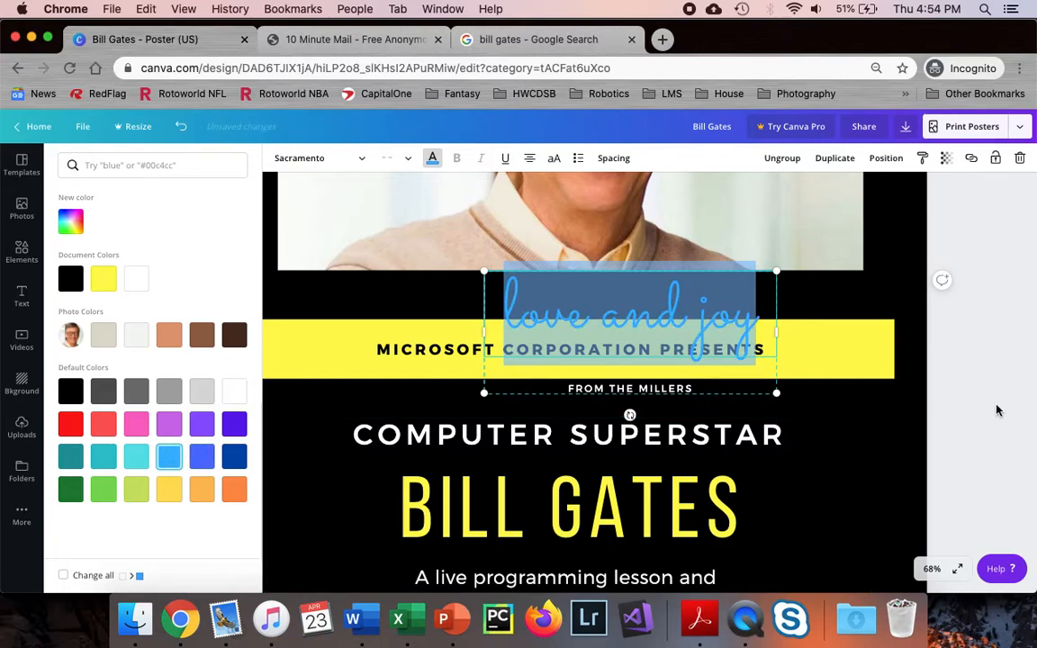
pyautogui.click(654, 389)
pyautogui.press('BackSpace')
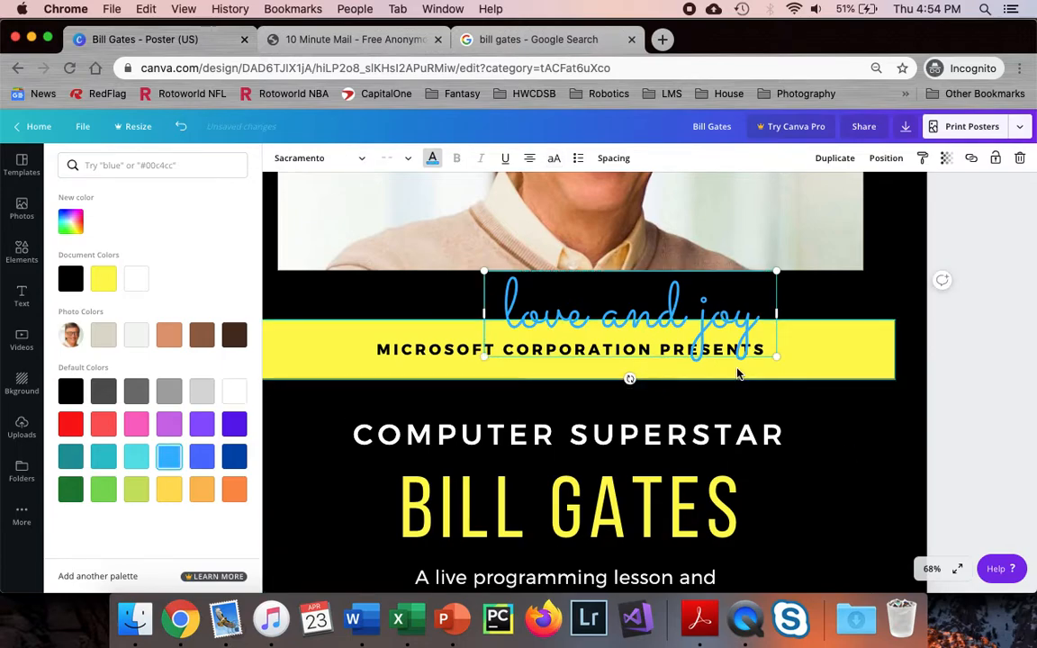
# Drag the blue script text up onto the photo's top-left area
pyautogui.scroll(3, 627, 326)
pyautogui.scroll(1, 628, 326)
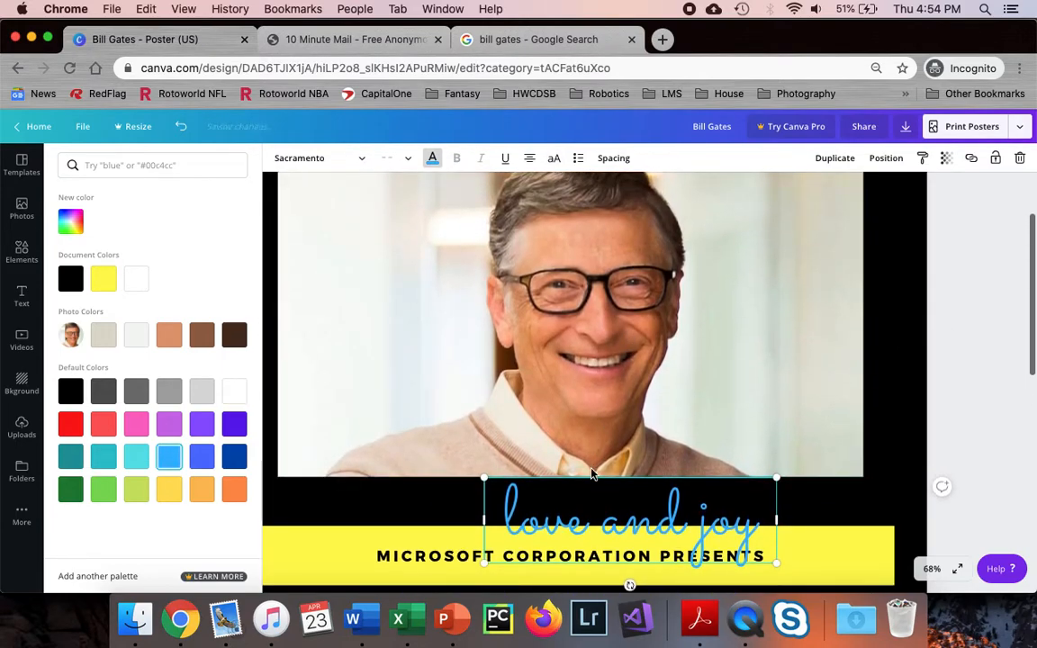
pyautogui.moveTo(587, 498); pyautogui.dragTo(466, 228)
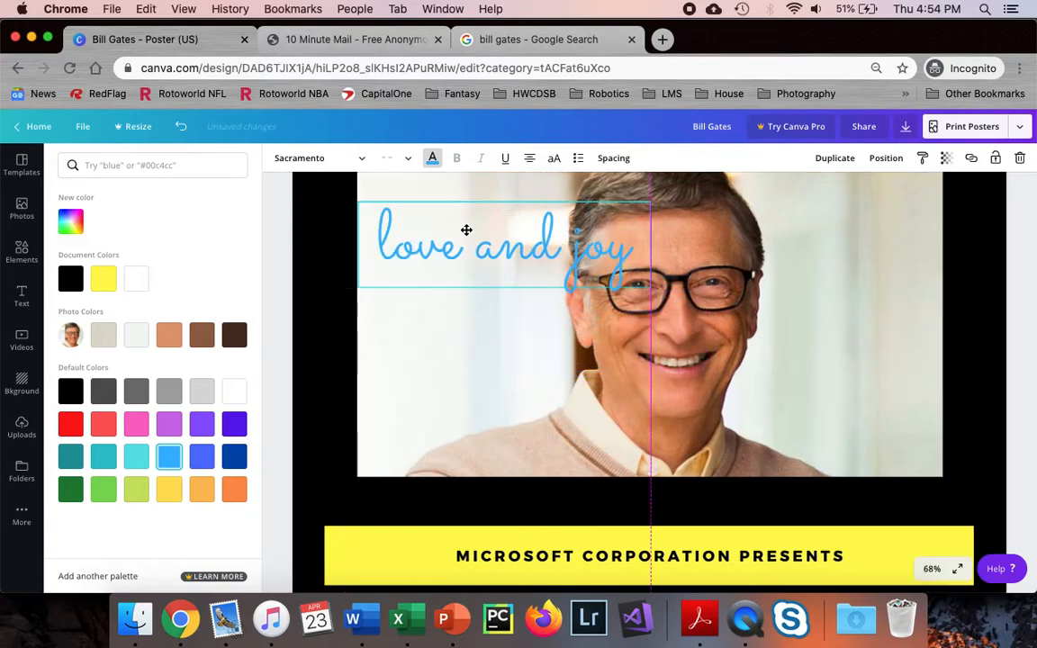
pyautogui.scroll(2, 465, 231)
pyautogui.moveTo(476, 340); pyautogui.dragTo(486, 298)
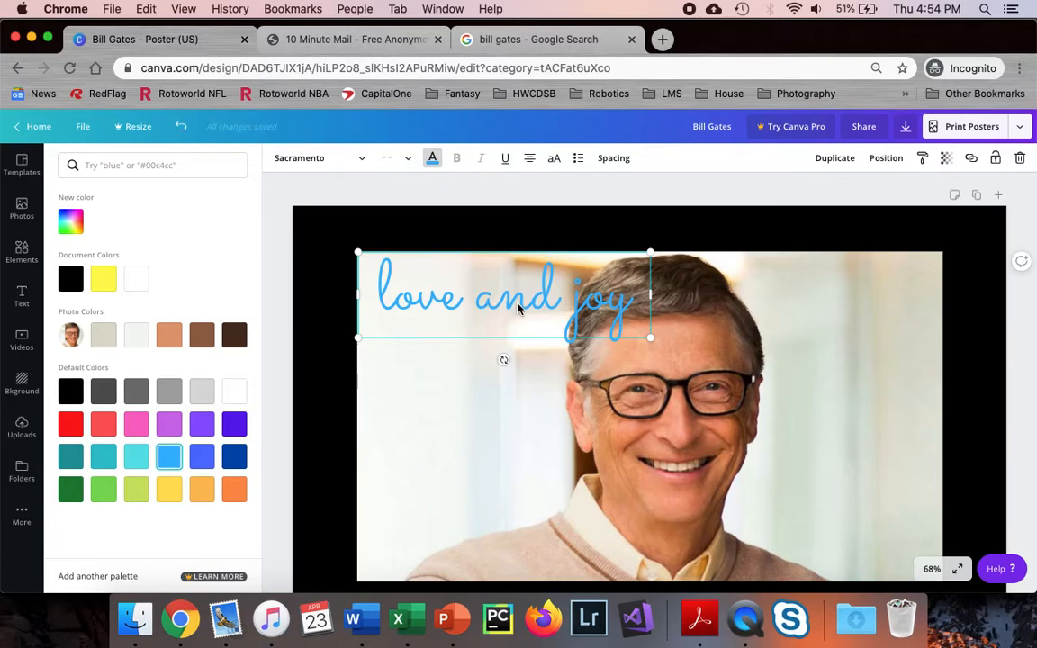
# Replace the text with 'live,laugh LOVE.' and nudge the box slightly down
pyautogui.doubleClick(518, 304)
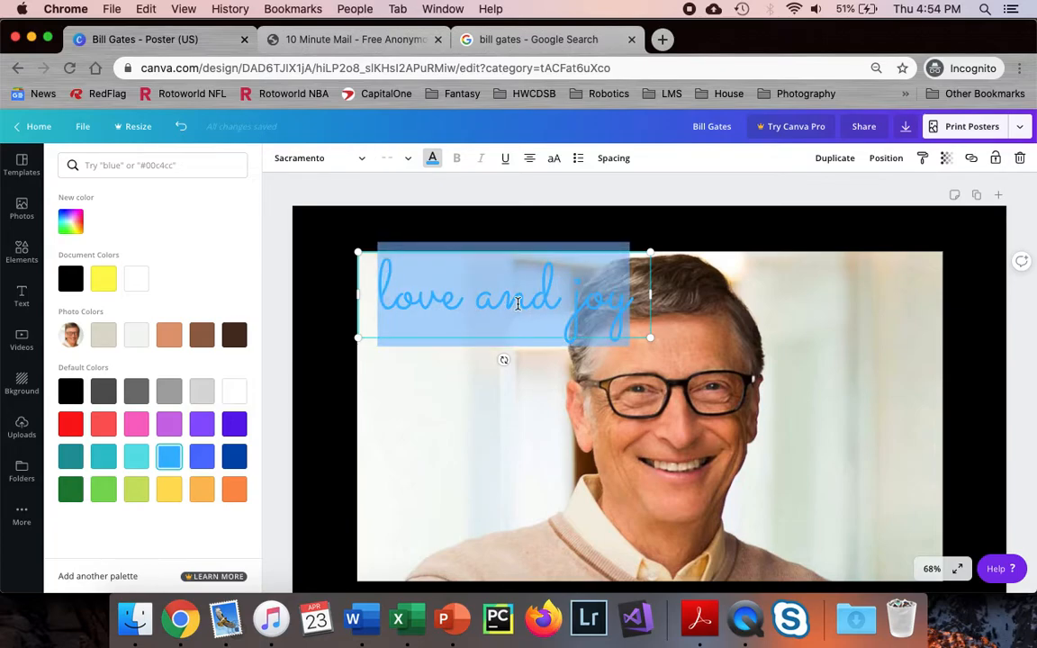
pyautogui.write('liv')
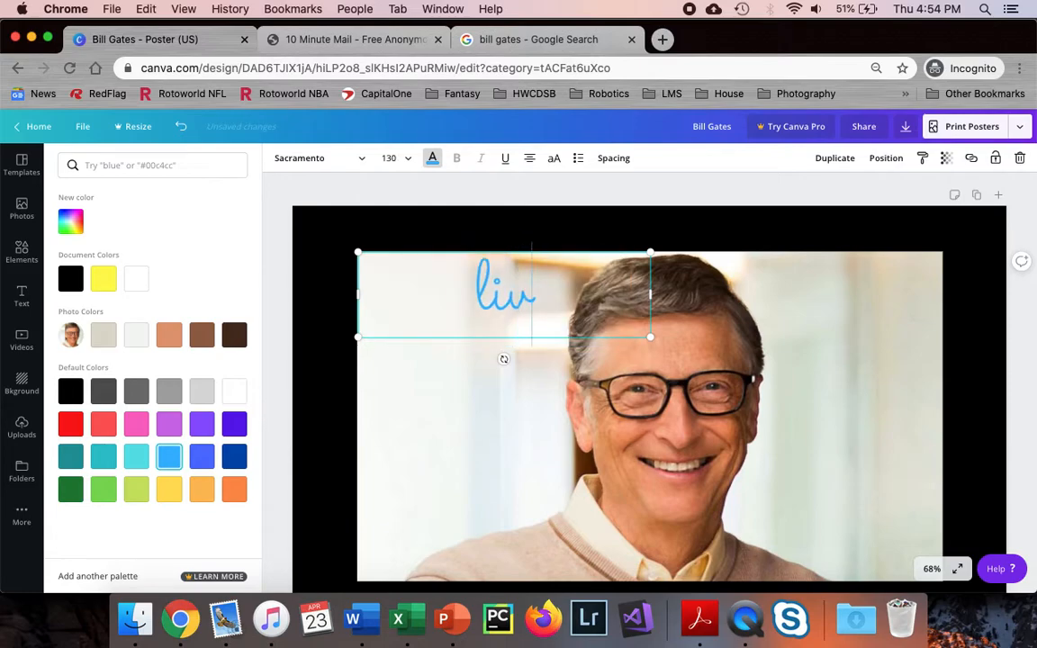
pyautogui.write('e,lau')
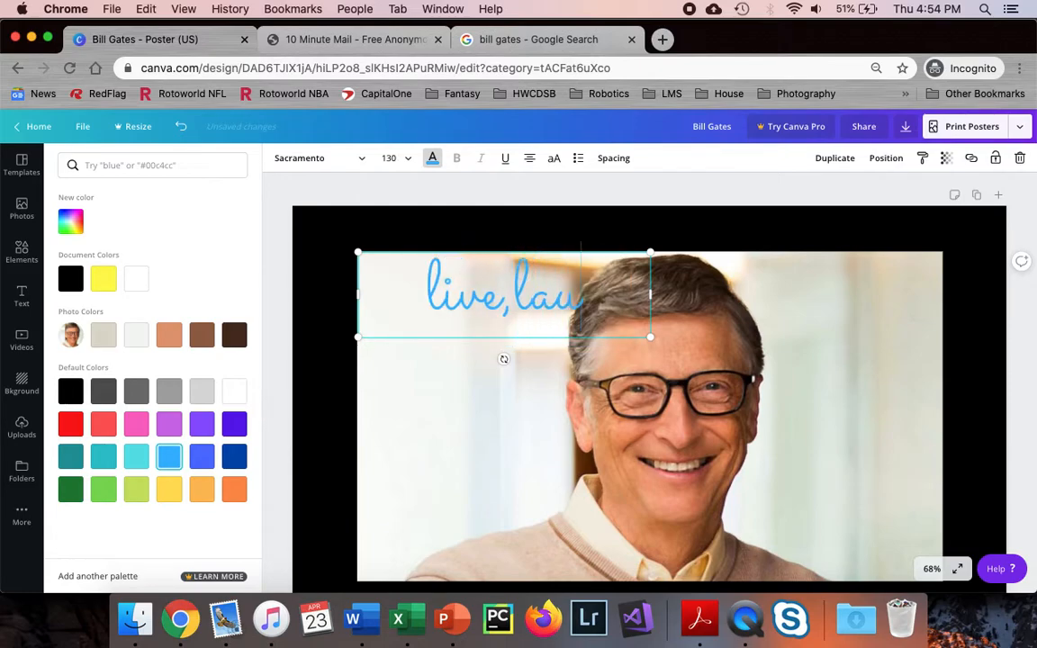
pyautogui.write('gh LOVE.')
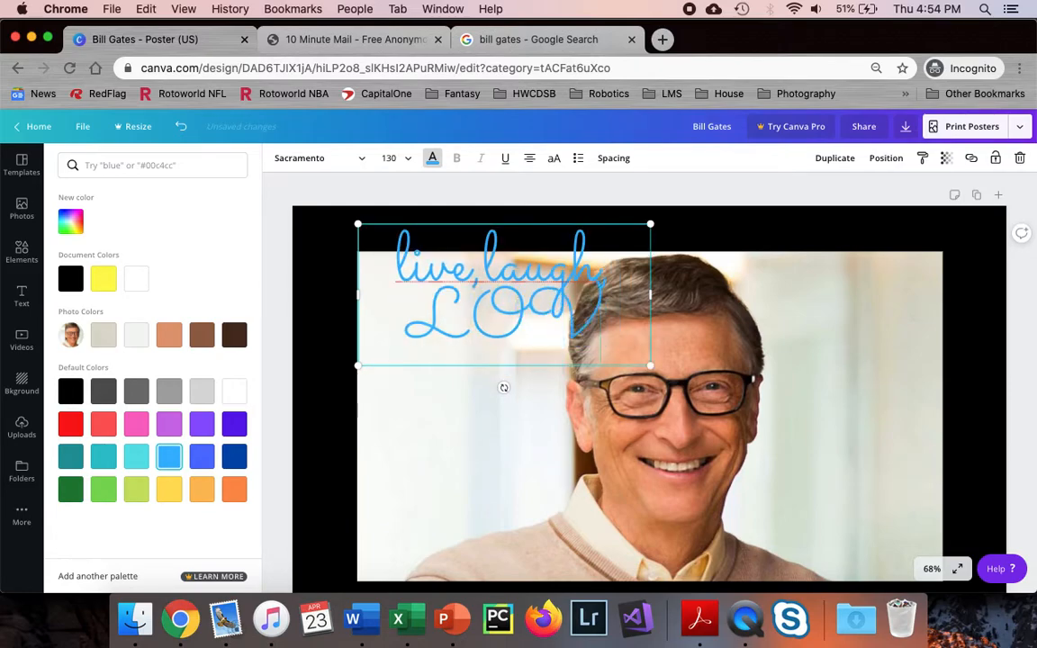
pyautogui.click(304, 308)
pyautogui.moveTo(451, 290); pyautogui.dragTo(452, 319)
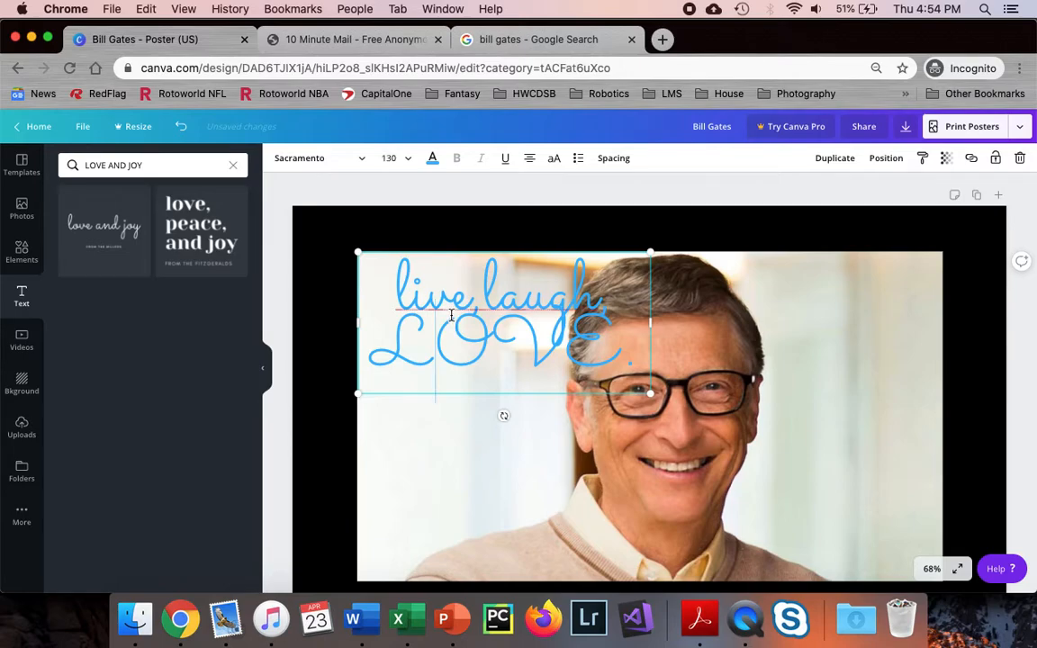
# Set the 'live,laugh LOVE.' text to font size 96 and left-align it
pyautogui.doubleClick(452, 315)
pyautogui.click(469, 305)
pyautogui.press('super+a')
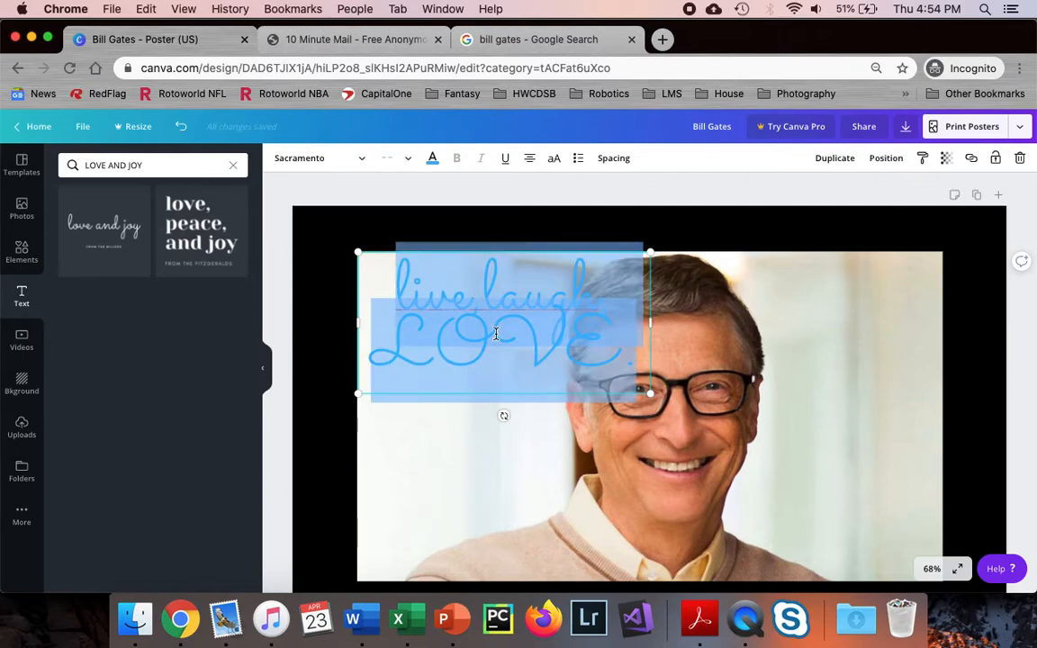
pyautogui.click(405, 159)
pyautogui.scroll(-3, 399, 362)
pyautogui.scroll(-3, 398, 362)
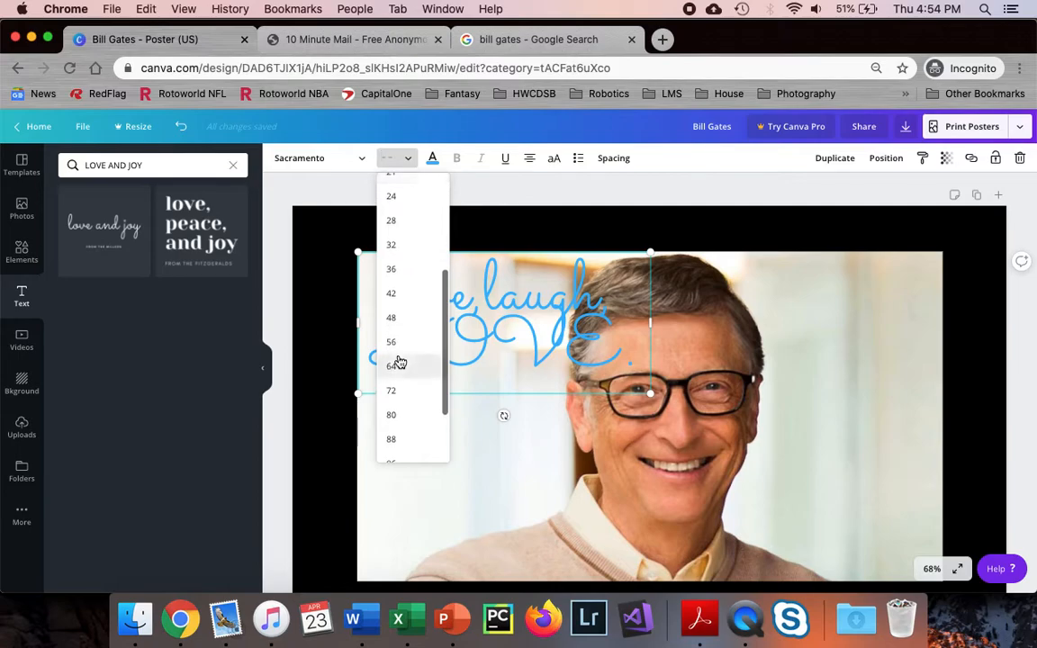
pyautogui.click(404, 423)
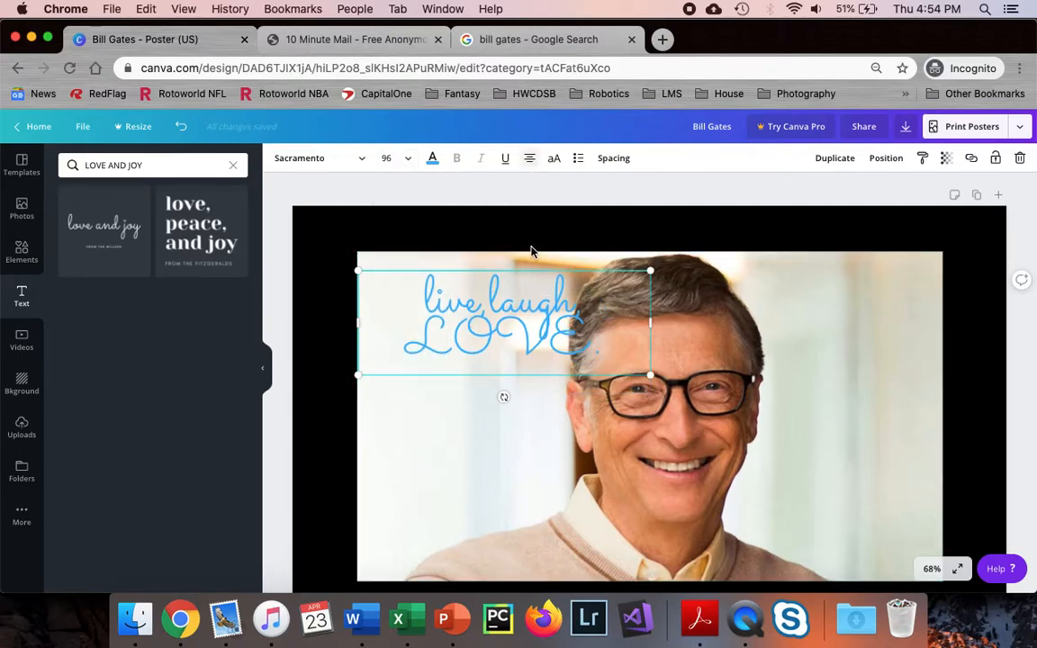
pyautogui.click(530, 161)
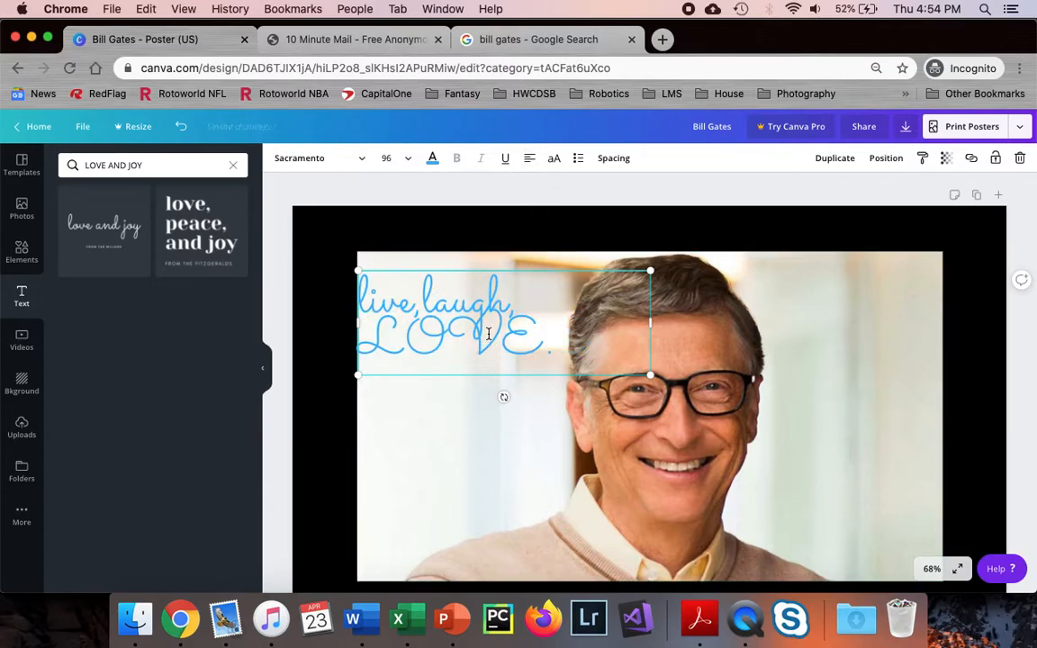
# Move the text up to the photo's top edge and lock it in place
pyautogui.click(461, 396)
pyautogui.moveTo(458, 336)
pyautogui.mouseDown()
pyautogui.moveTo(461, 312)
pyautogui.moveTo(459, 322)
pyautogui.mouseUp()
pyautogui.click(324, 359)
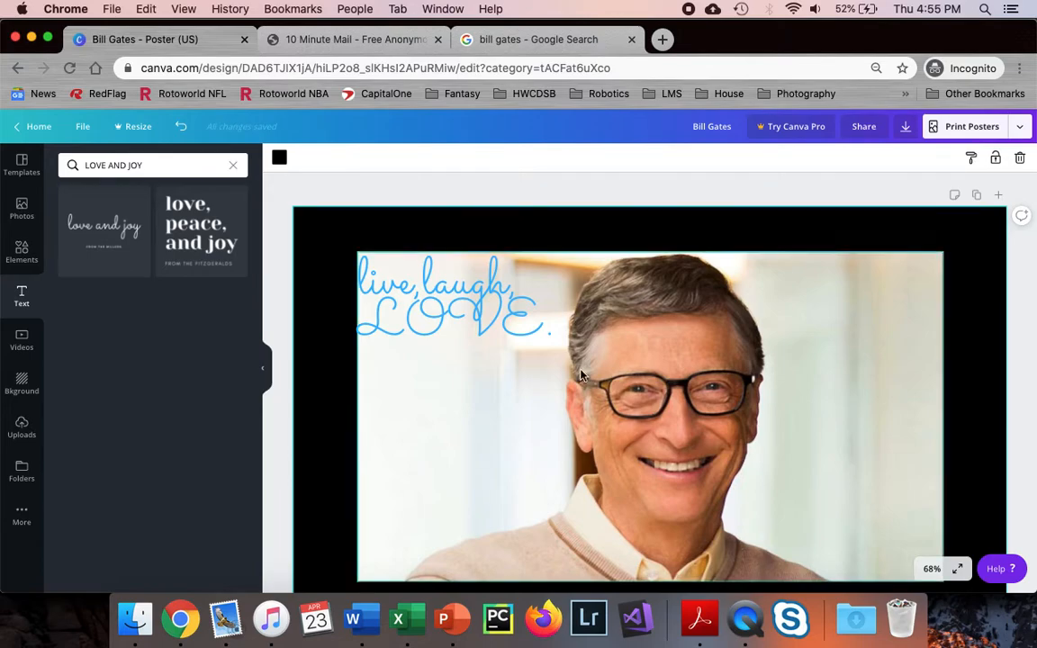
pyautogui.click(492, 320)
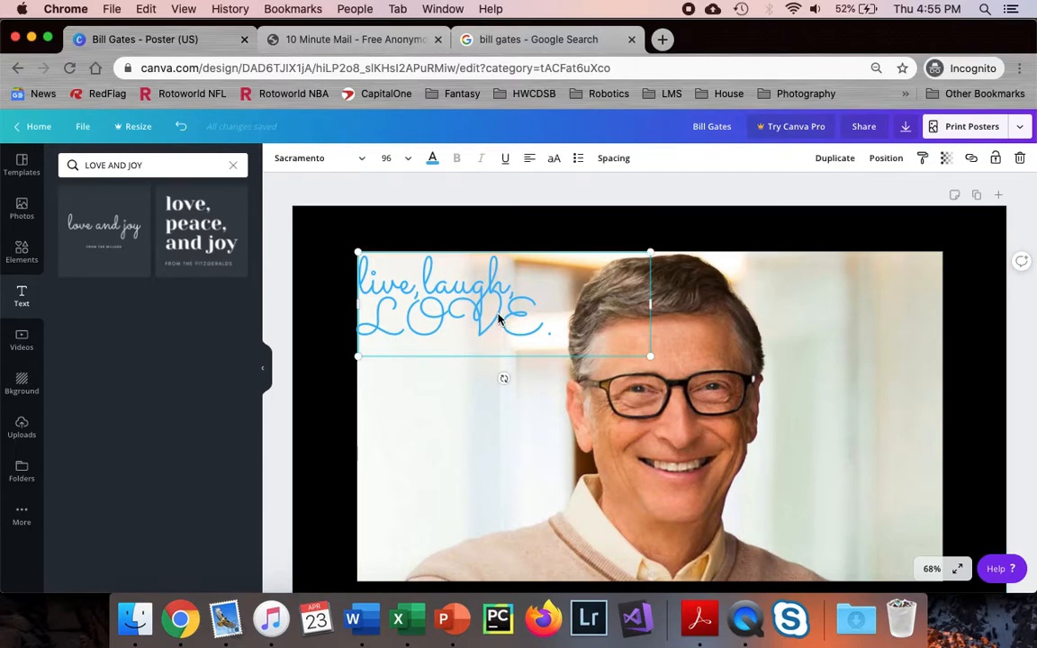
pyautogui.click(996, 160)
pyautogui.moveTo(482, 313); pyautogui.dragTo(522, 317)
pyautogui.click(469, 334)
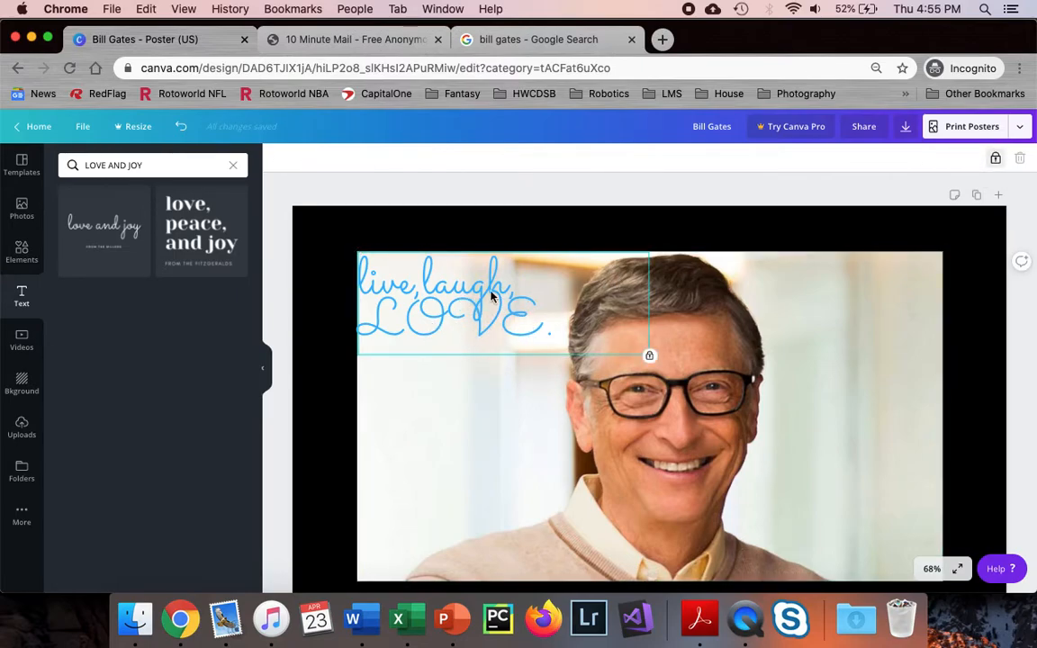
pyautogui.click(995, 157)
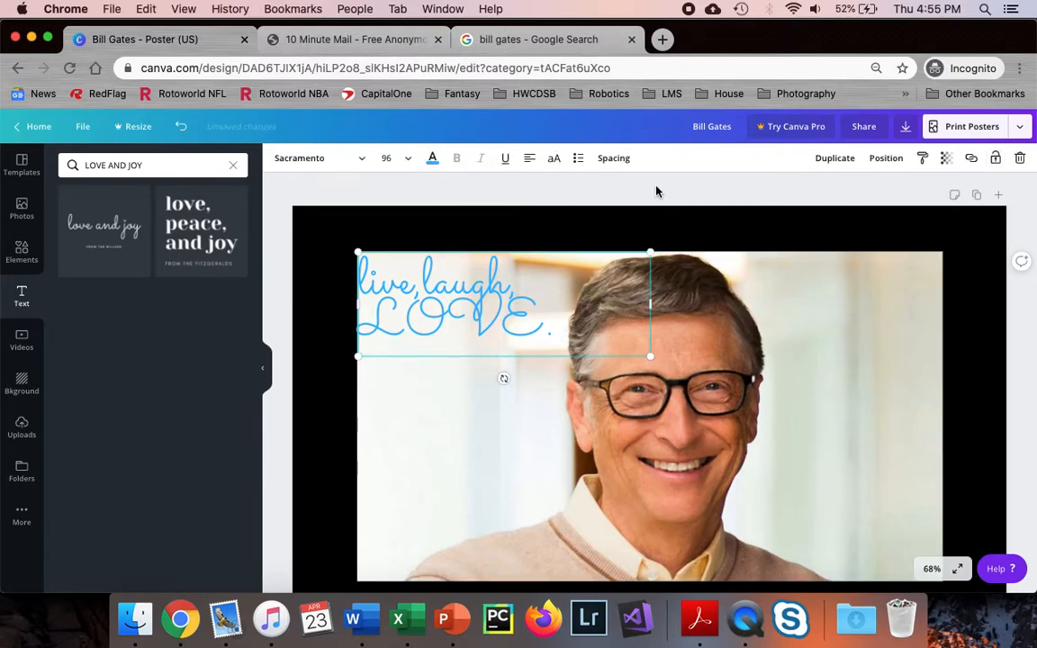
pyautogui.click(997, 159)
pyautogui.click(342, 244)
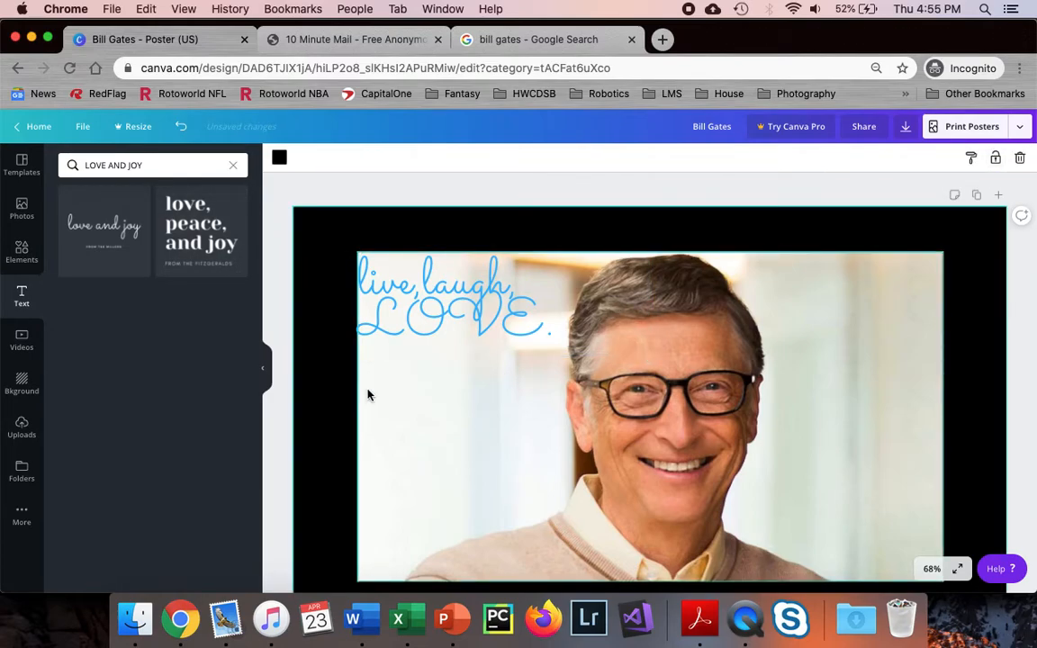
pyautogui.scroll(-5, 408, 368)
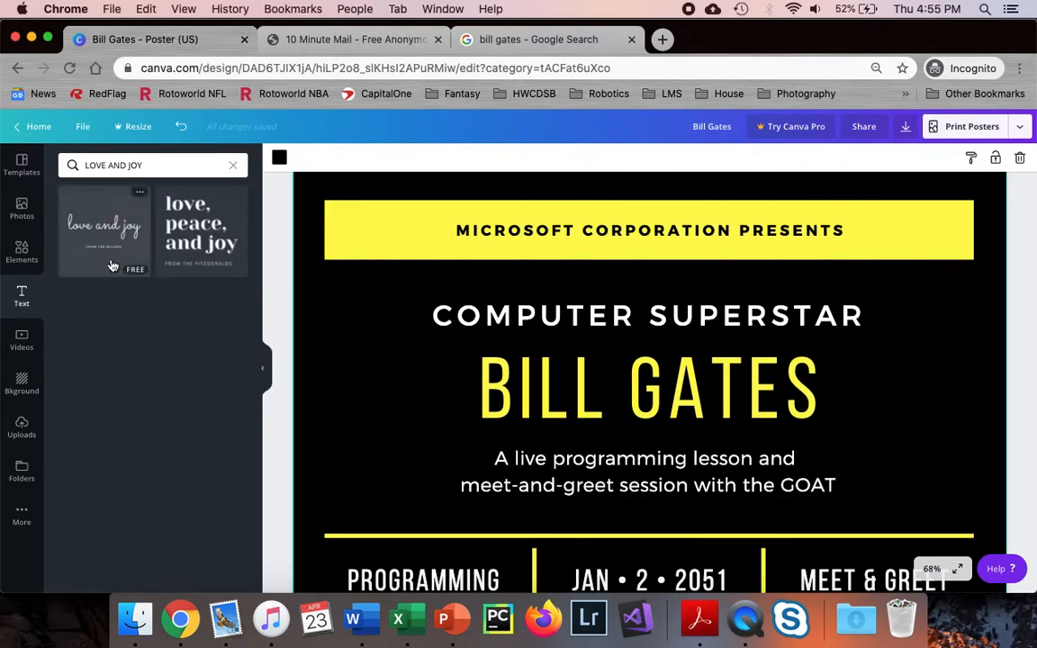
# Search elements for 'co' and place a shrunken blue monitor graphic on the poster's right side
pyautogui.click(22, 252)
pyautogui.click(134, 168)
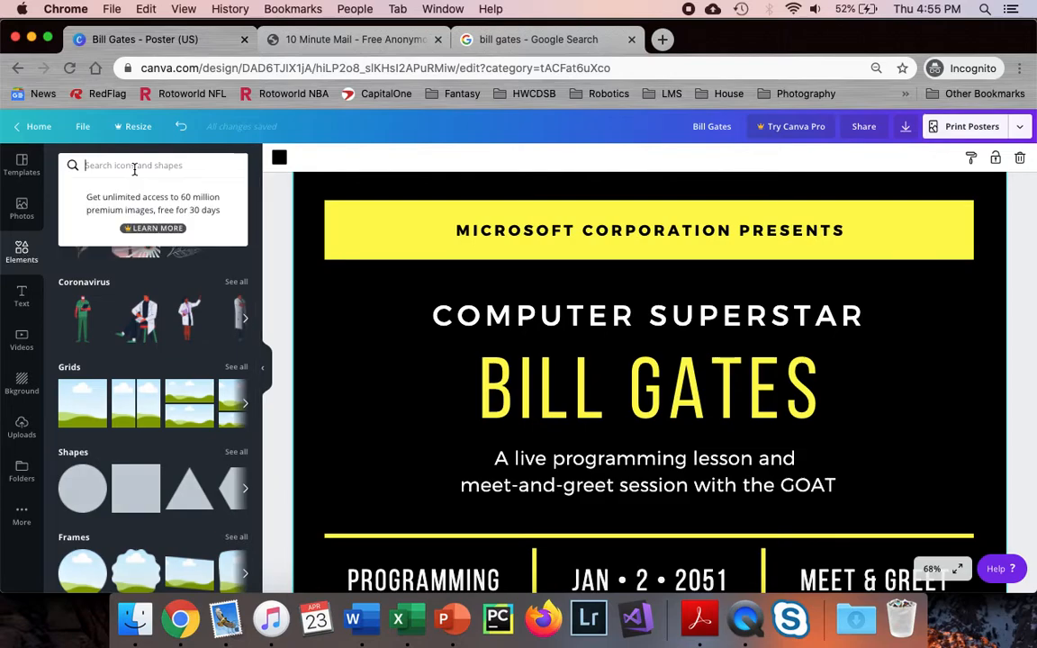
pyautogui.write('comp')
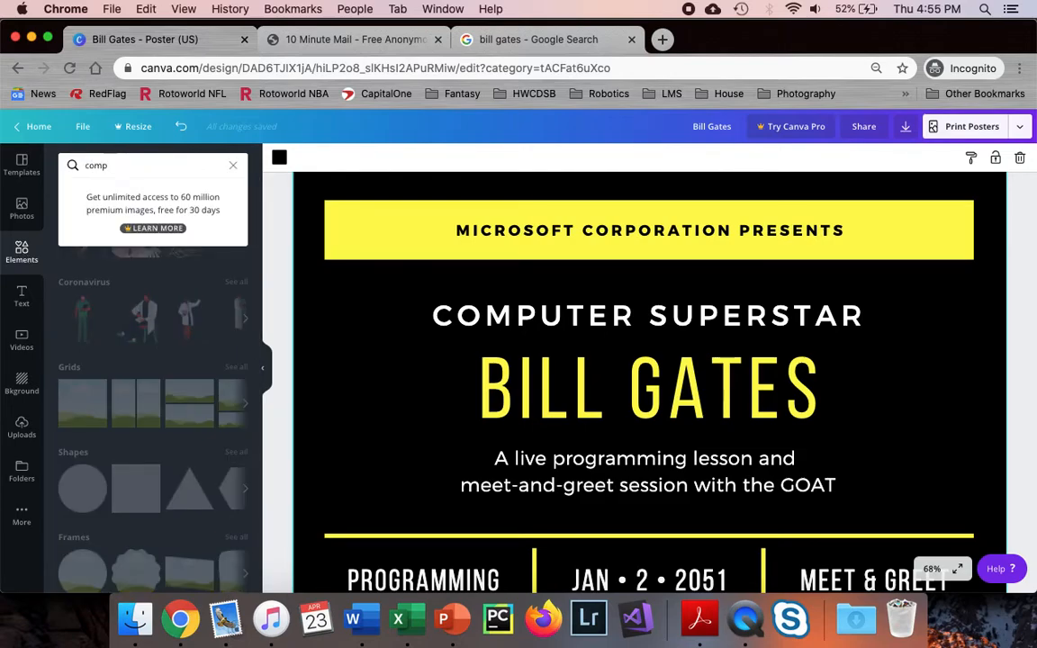
pyautogui.press('Return')
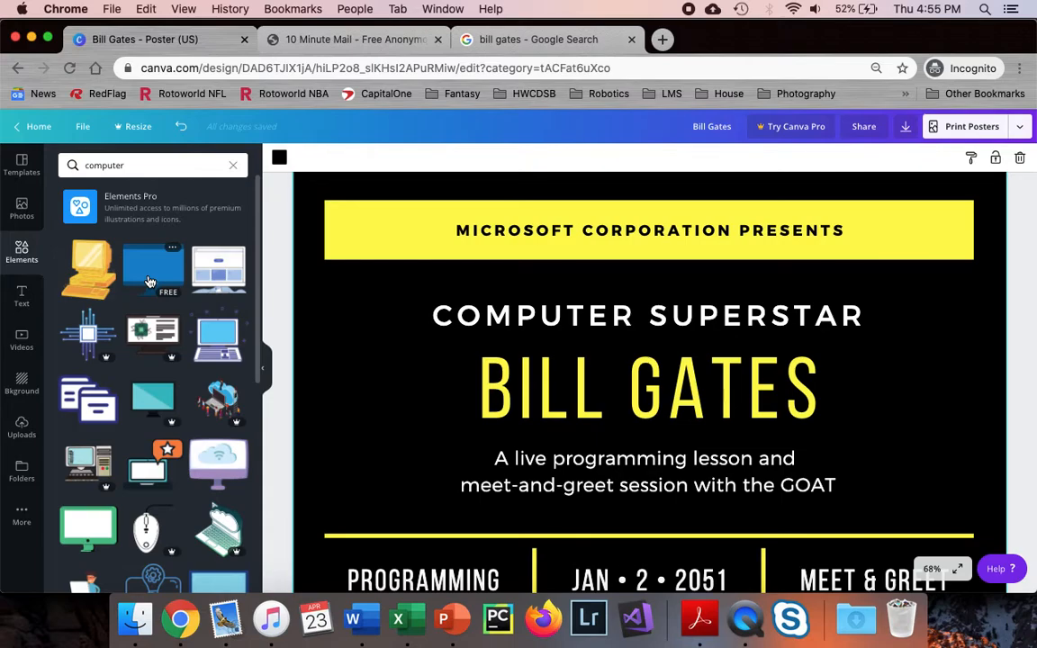
pyautogui.click(150, 282)
pyautogui.moveTo(694, 278); pyautogui.dragTo(882, 387)
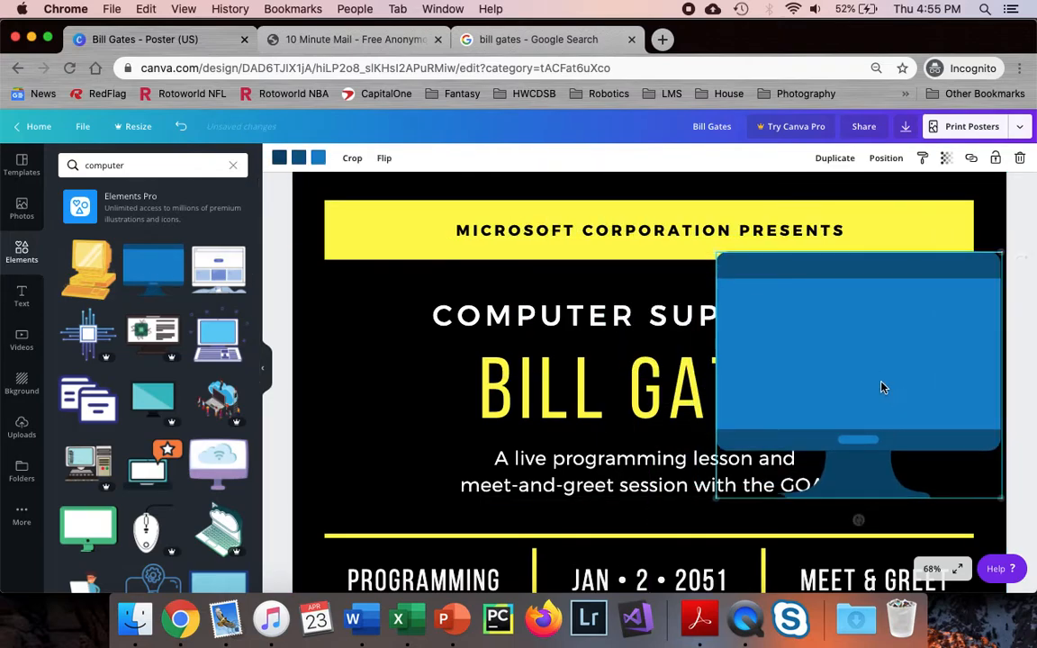
pyautogui.moveTo(711, 251); pyautogui.dragTo(871, 387)
pyautogui.moveTo(923, 412); pyautogui.dragTo(912, 398)
pyautogui.click(1023, 324)
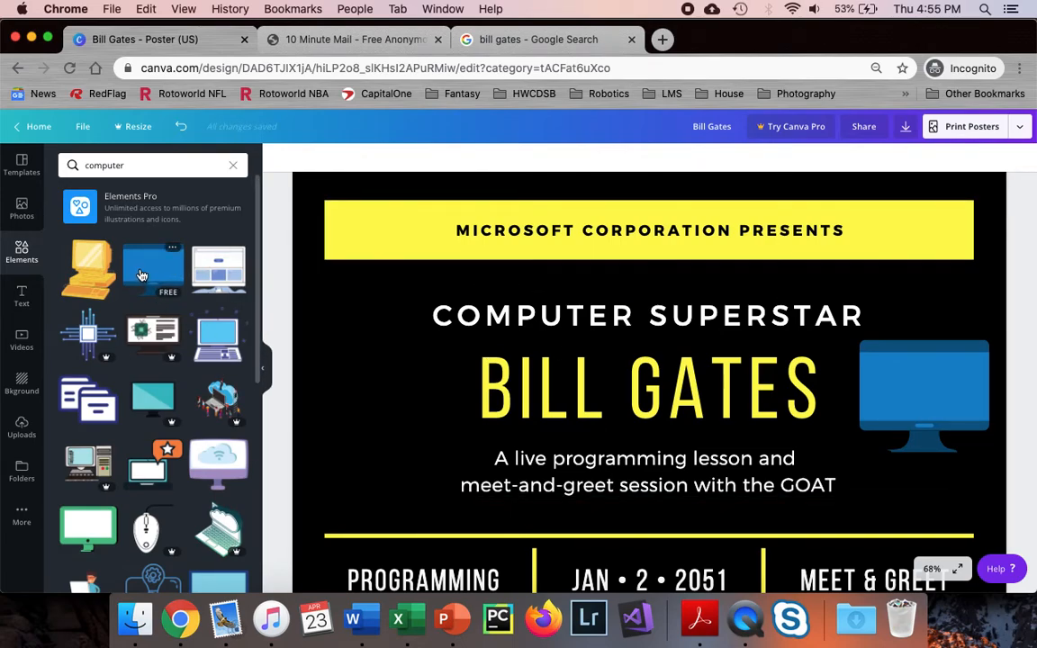
# Duplicate the monitor and move the copy to the left of BILL GATES
pyautogui.click(937, 378)
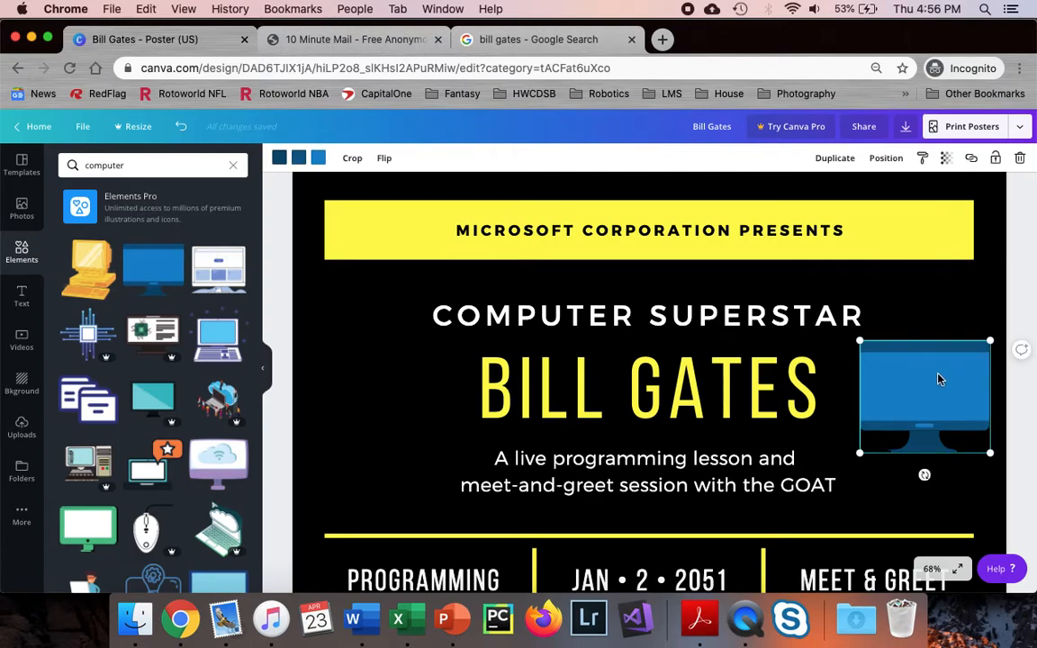
pyautogui.click(826, 160)
pyautogui.moveTo(946, 425); pyautogui.dragTo(393, 416)
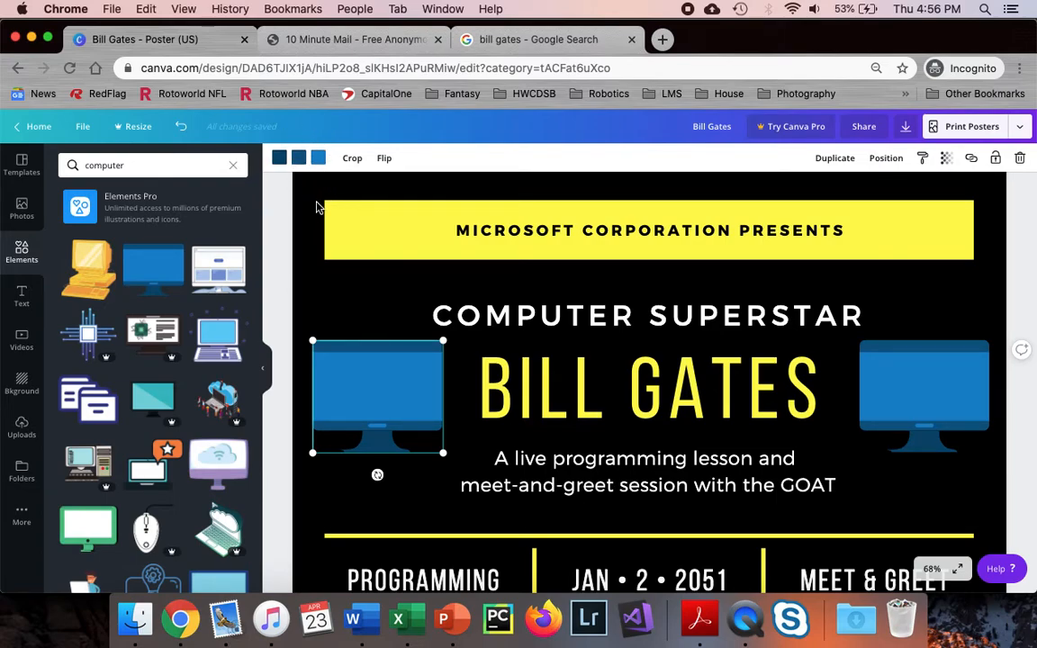
# Recolour the copied left monitor with a red frame and a white screen
pyautogui.click(281, 161)
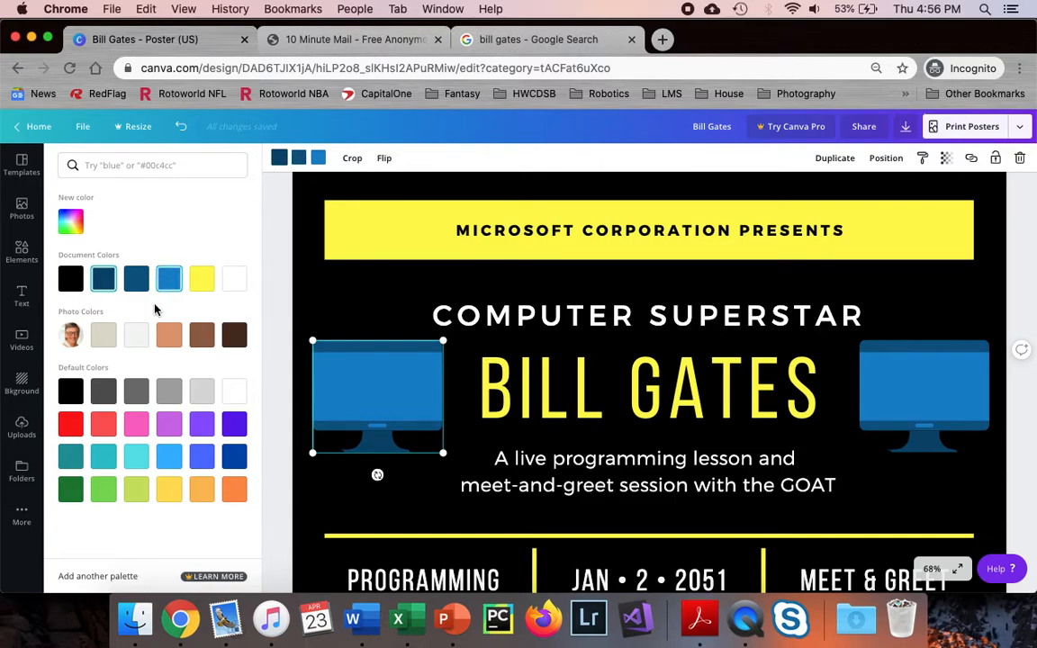
pyautogui.click(138, 282)
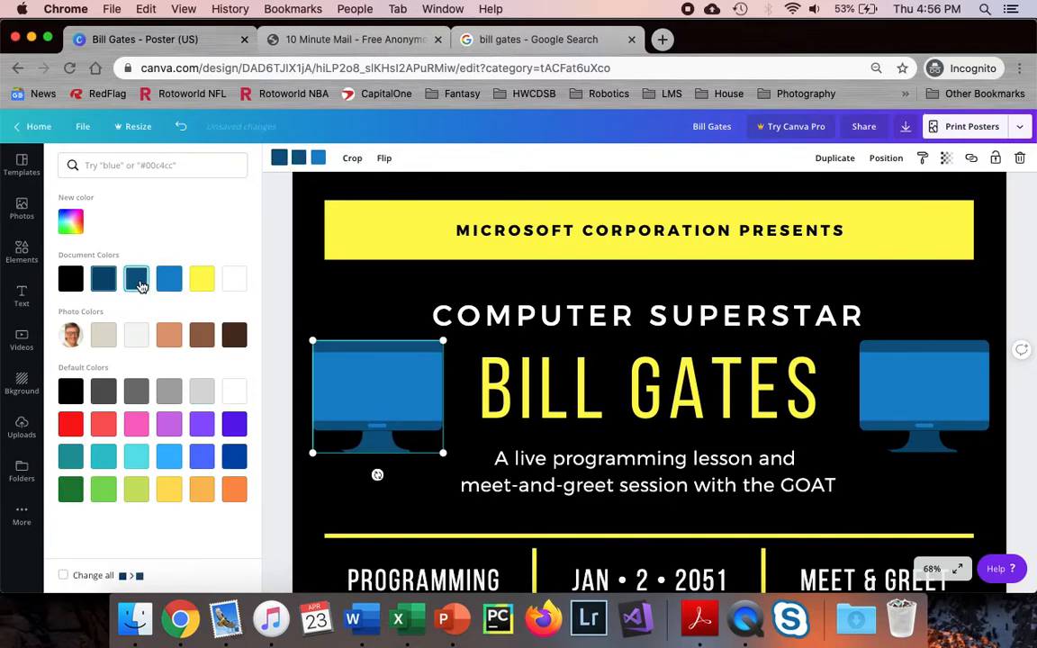
pyautogui.click(303, 165)
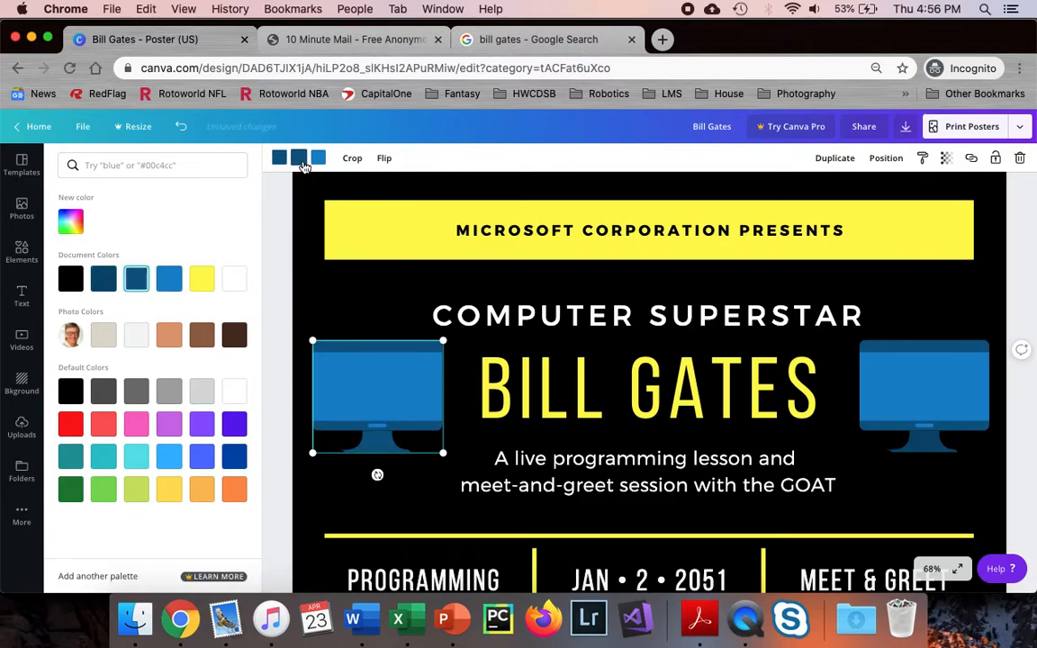
pyautogui.click(72, 427)
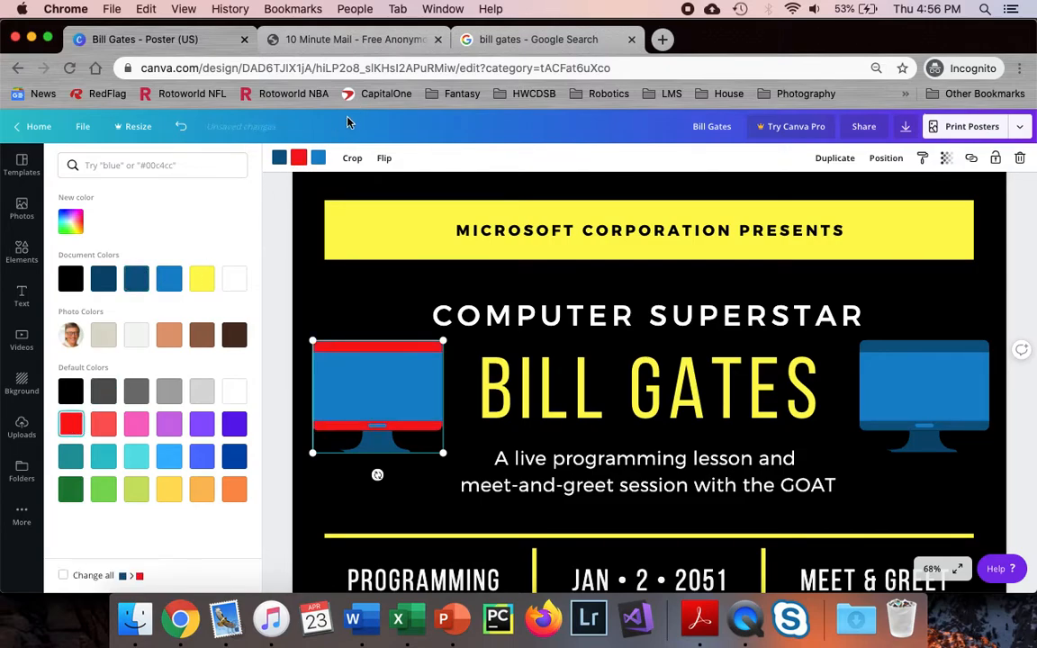
pyautogui.click(234, 280)
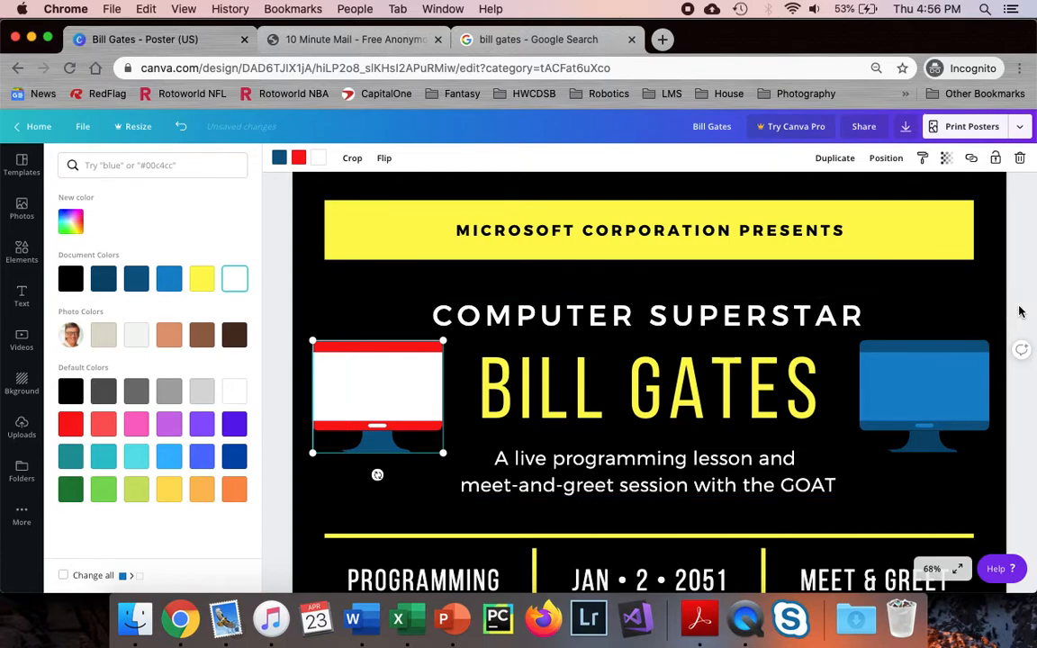
pyautogui.press('Escape')
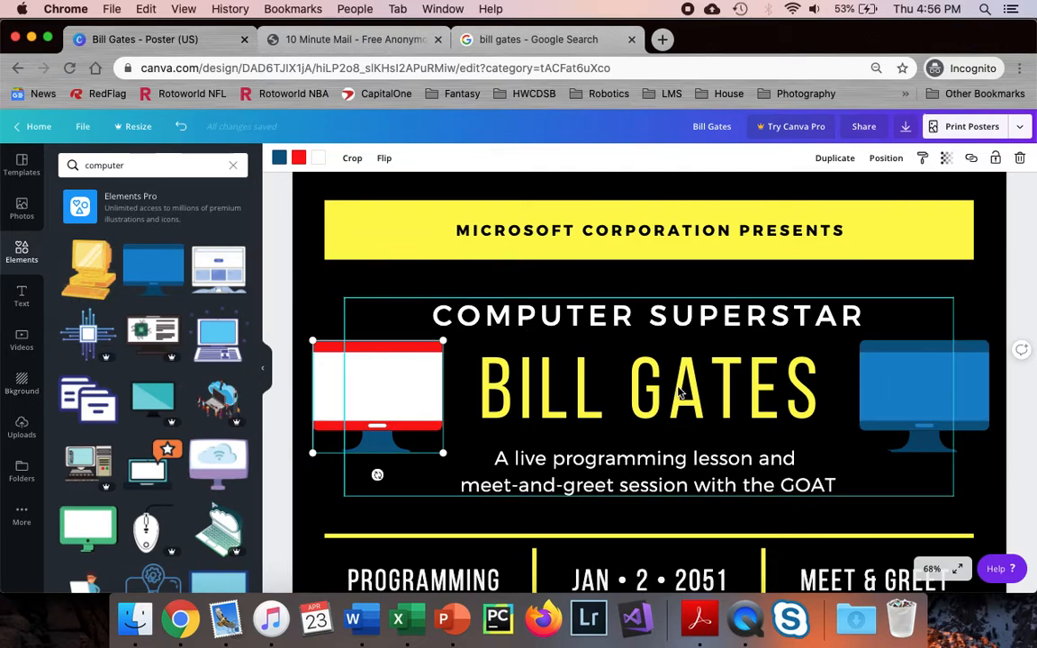
# Zoom to Fit and apply the Black Gradient Background found by searching 'black gra'
pyautogui.click(936, 571)
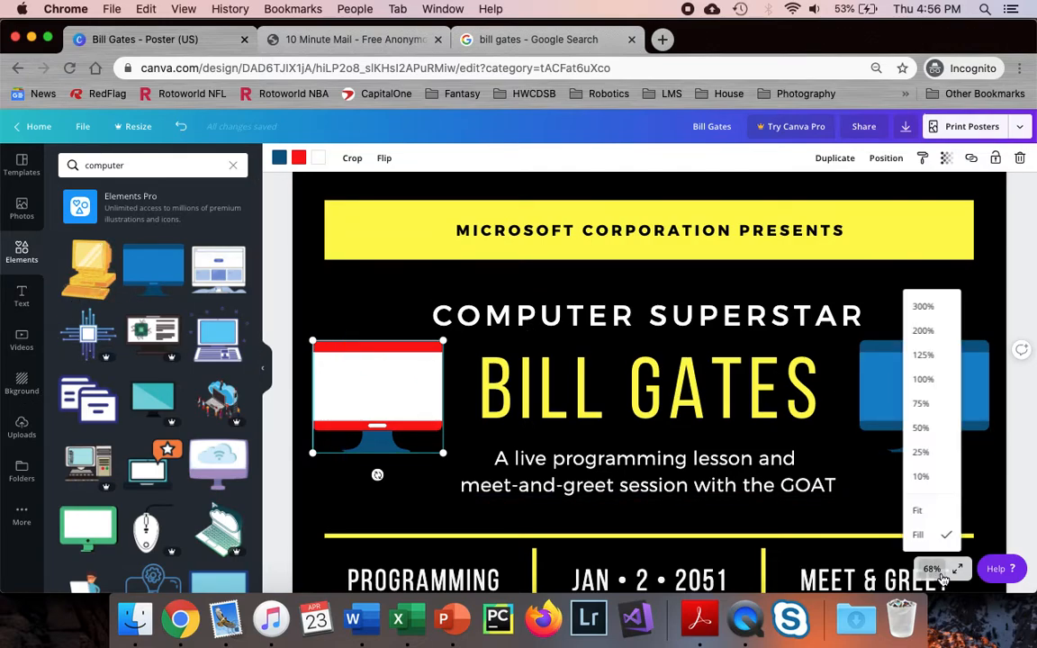
pyautogui.click(922, 511)
pyautogui.click(862, 388)
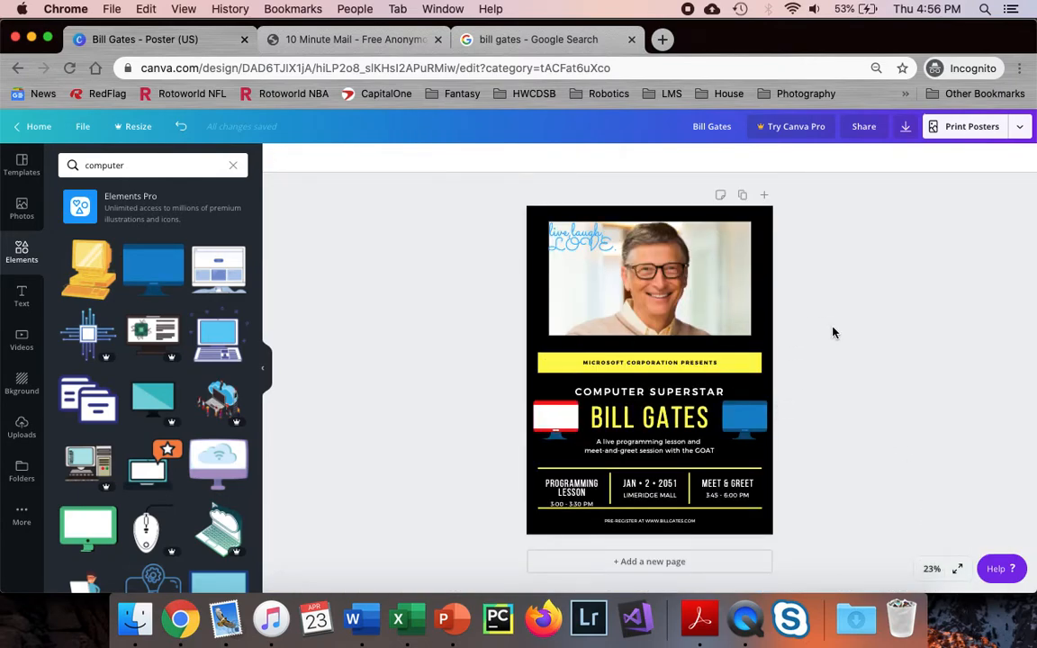
pyautogui.click(20, 387)
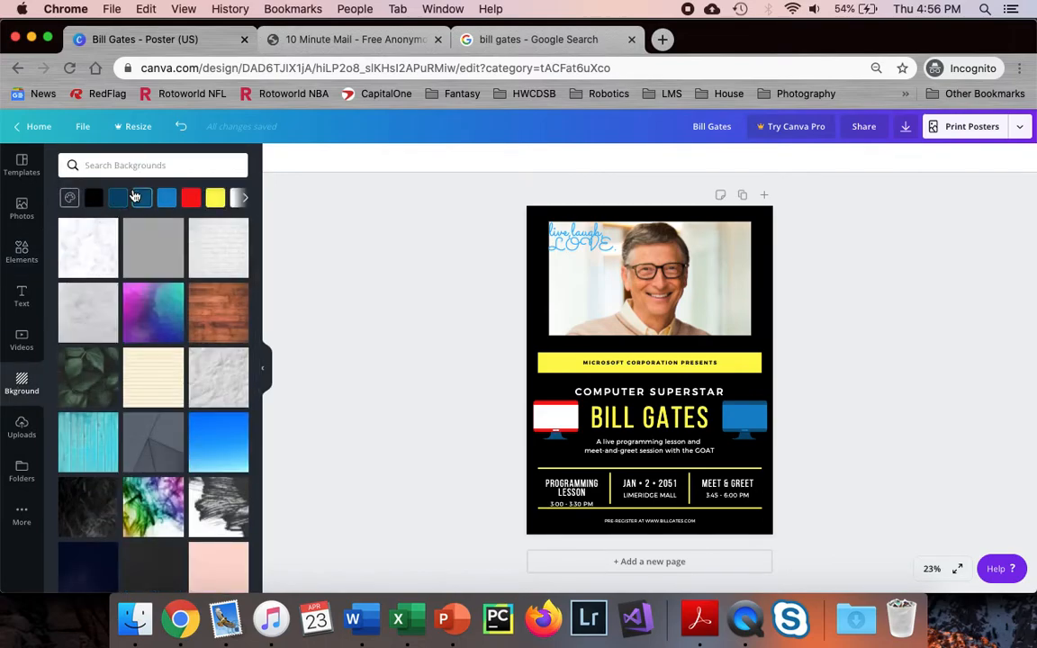
pyautogui.click(152, 164)
pyautogui.write('black gradient')
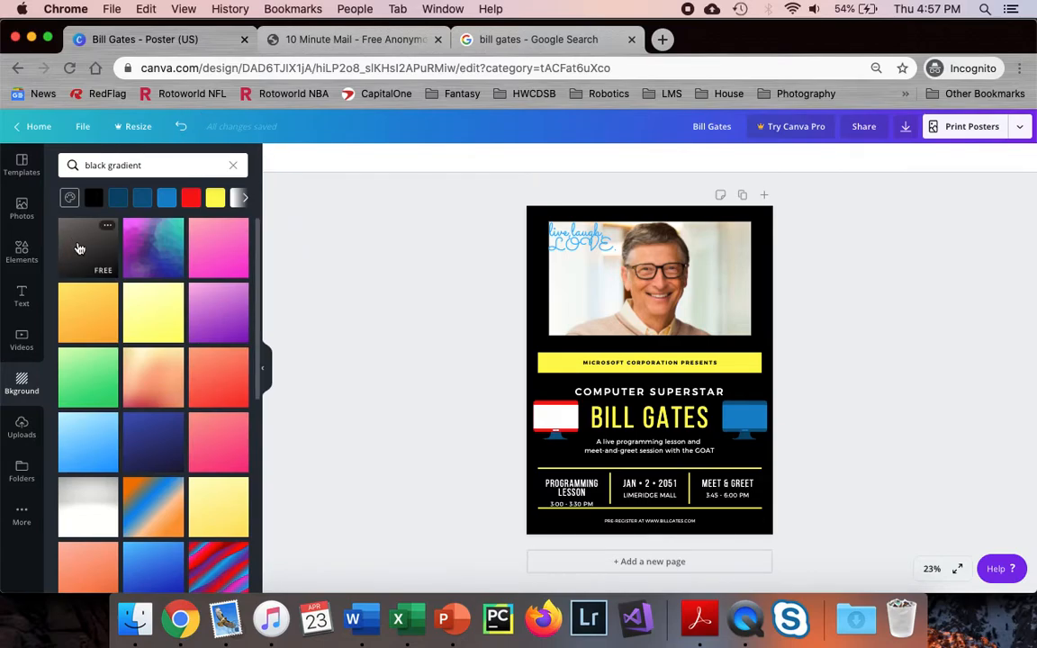
pyautogui.click(107, 227)
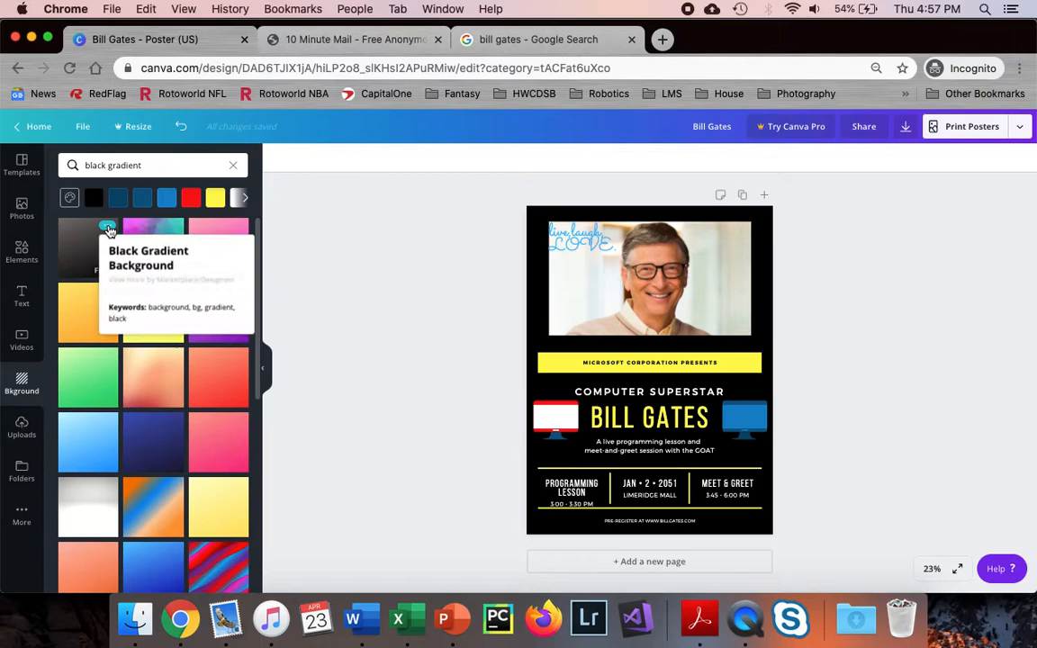
pyautogui.click(107, 228)
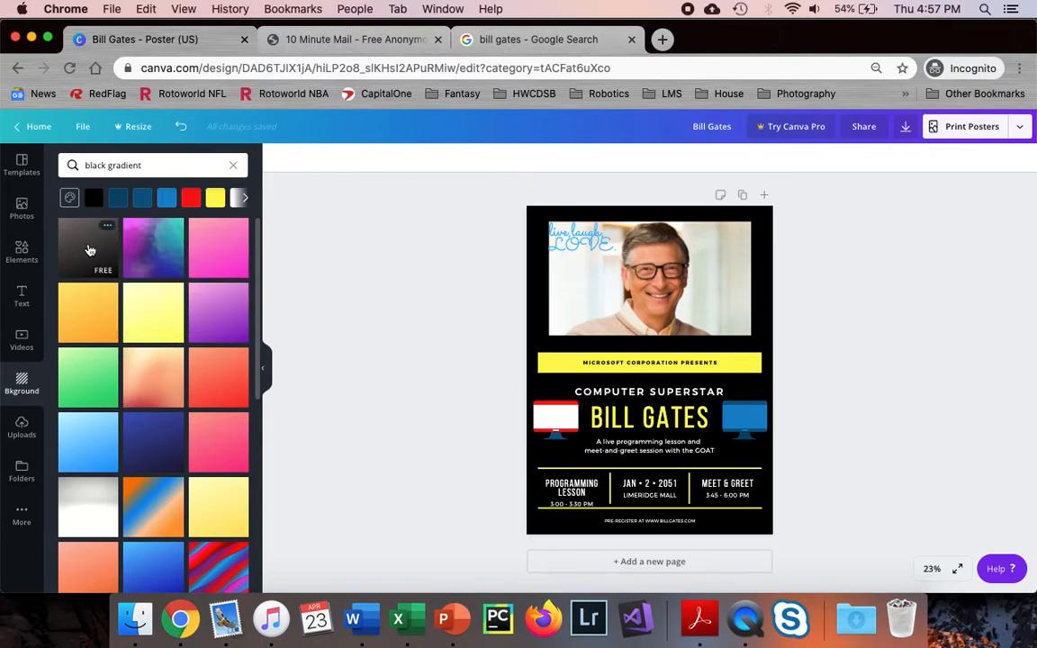
pyautogui.click(90, 251)
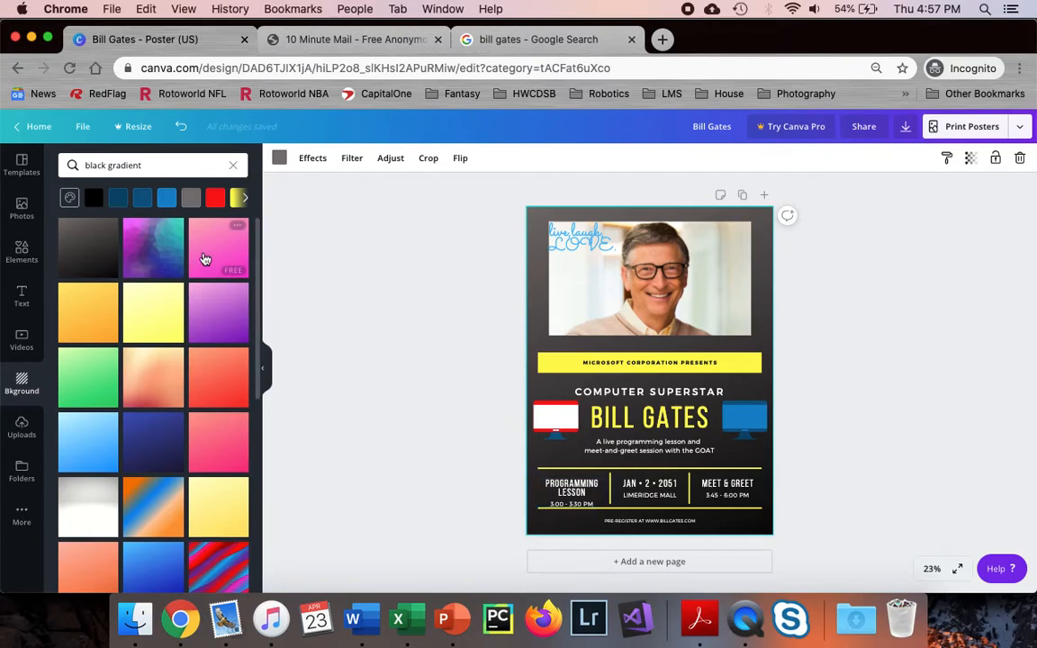
pyautogui.click(22, 300)
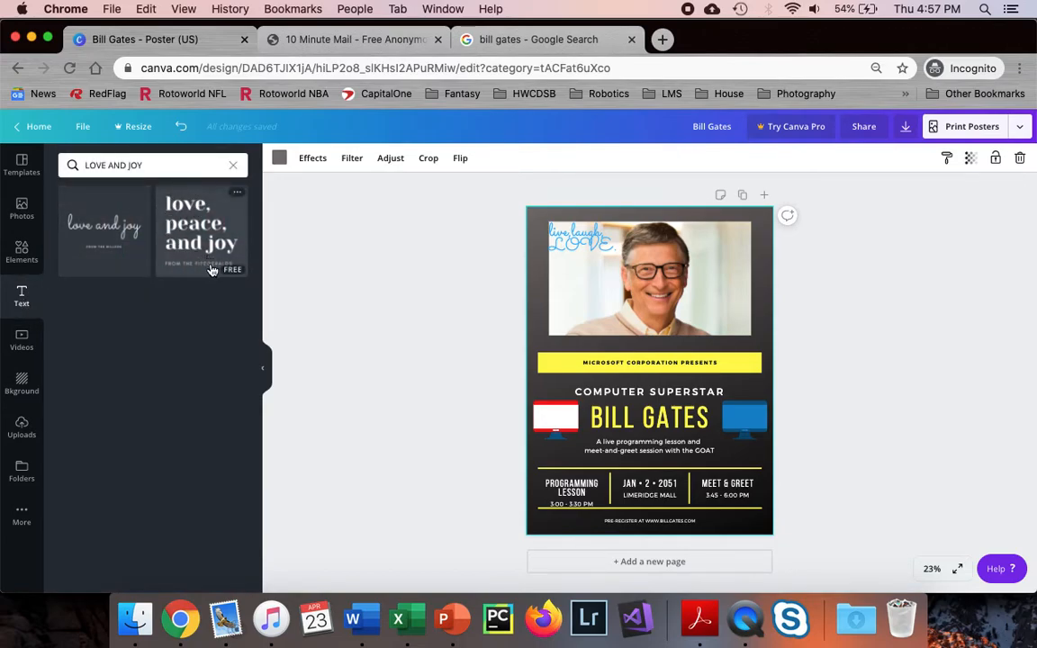
# Add a subheading reading 'Done by:' with the creator's name, coloured white at size 26
pyautogui.click(234, 167)
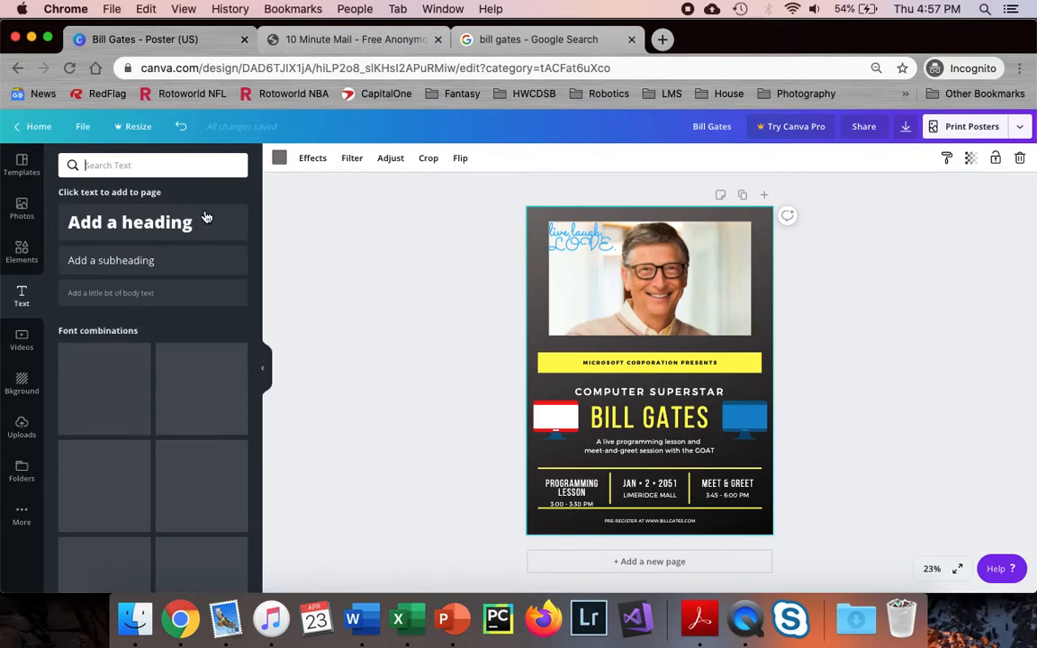
pyautogui.click(177, 261)
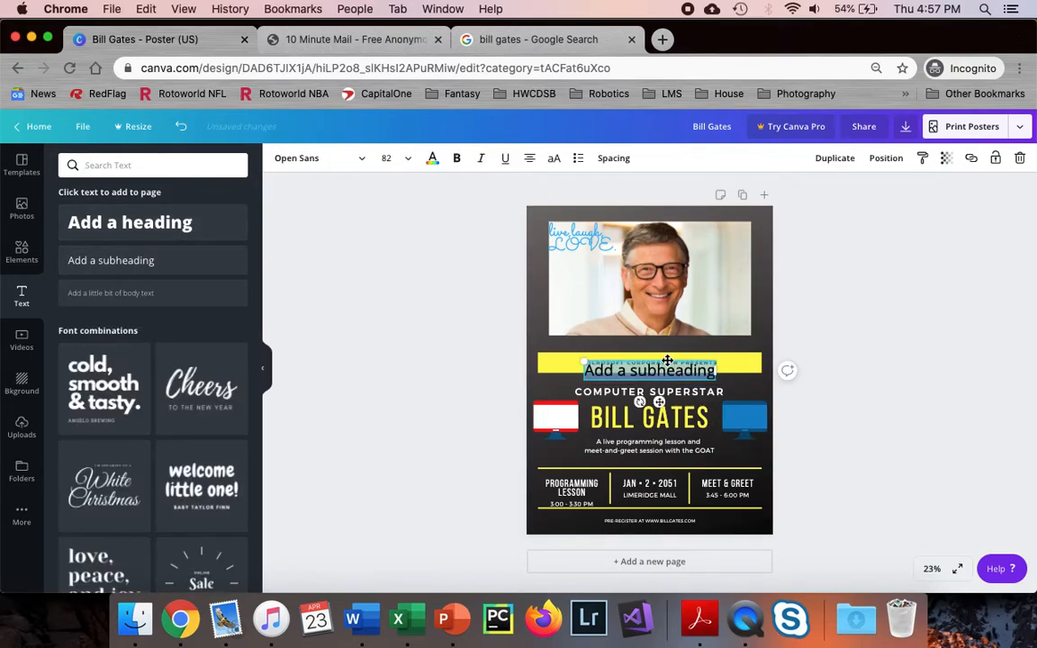
pyautogui.write('Done')
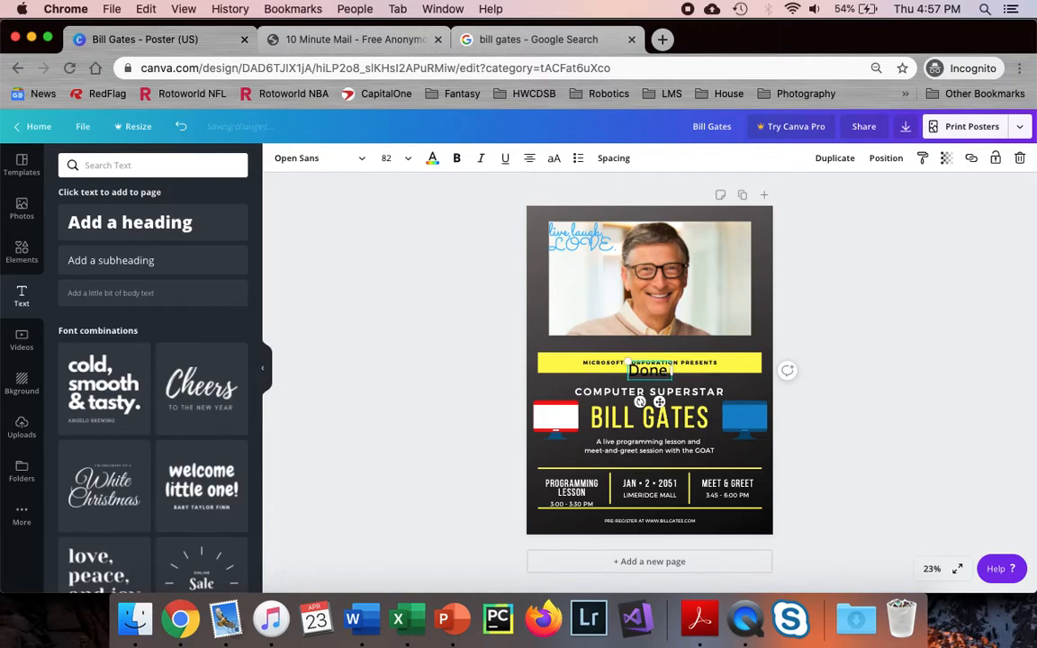
pyautogui.write(' by: Mr. Valconi')
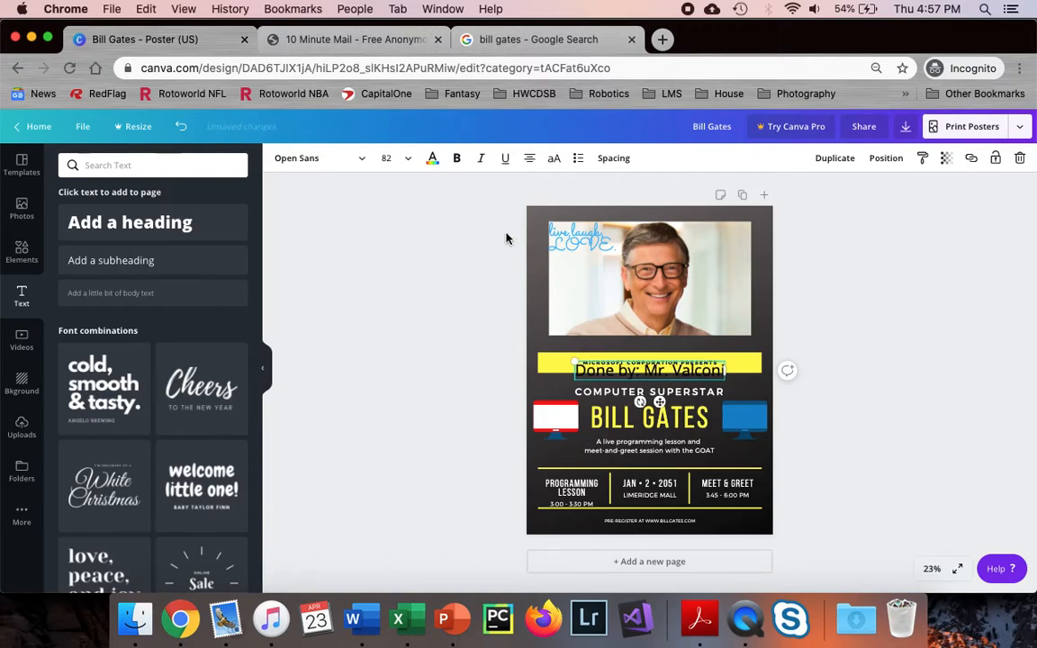
pyautogui.press('super+a')
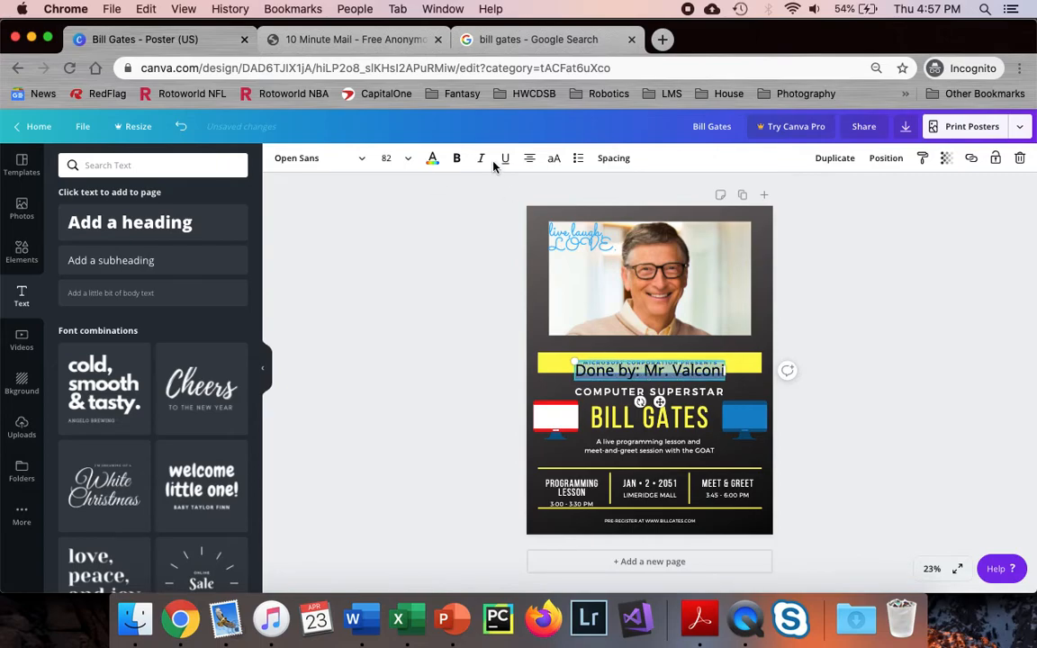
pyautogui.click(432, 159)
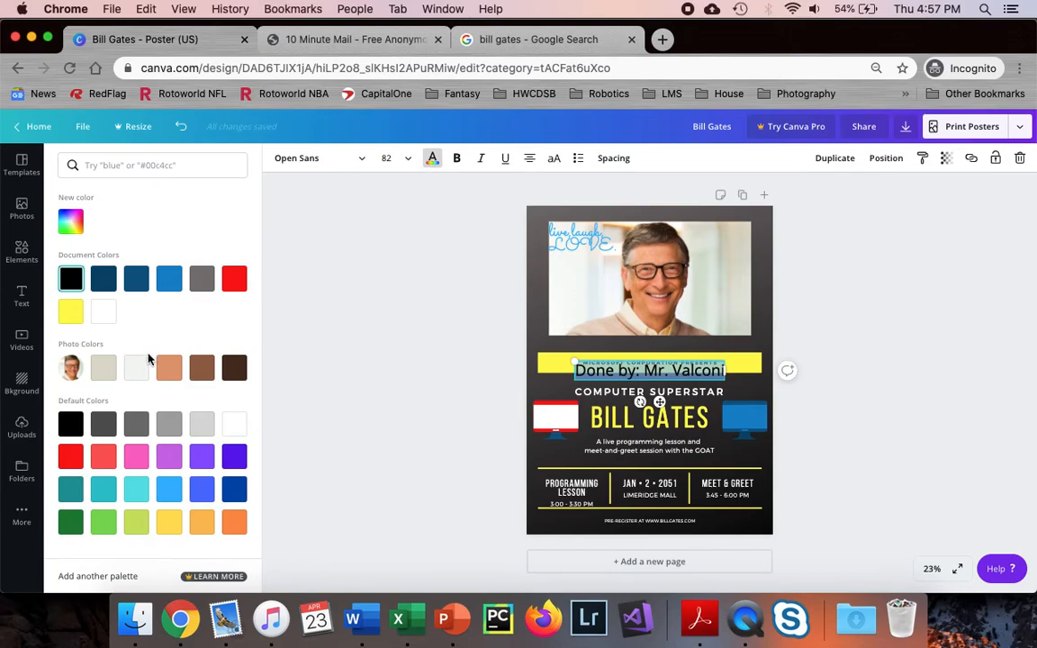
pyautogui.click(236, 423)
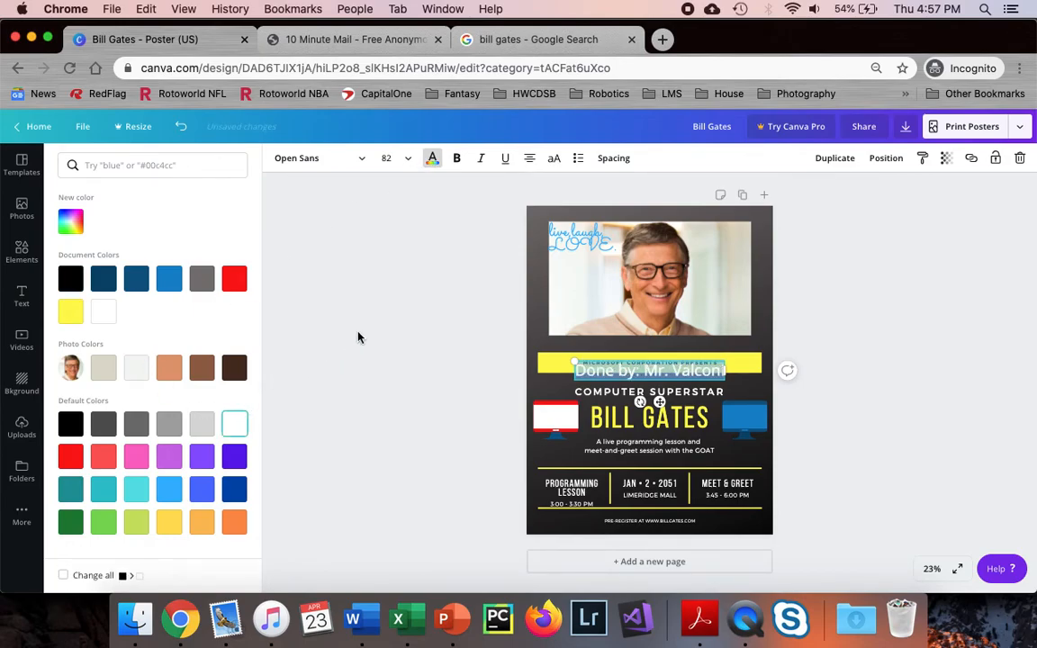
pyautogui.click(407, 159)
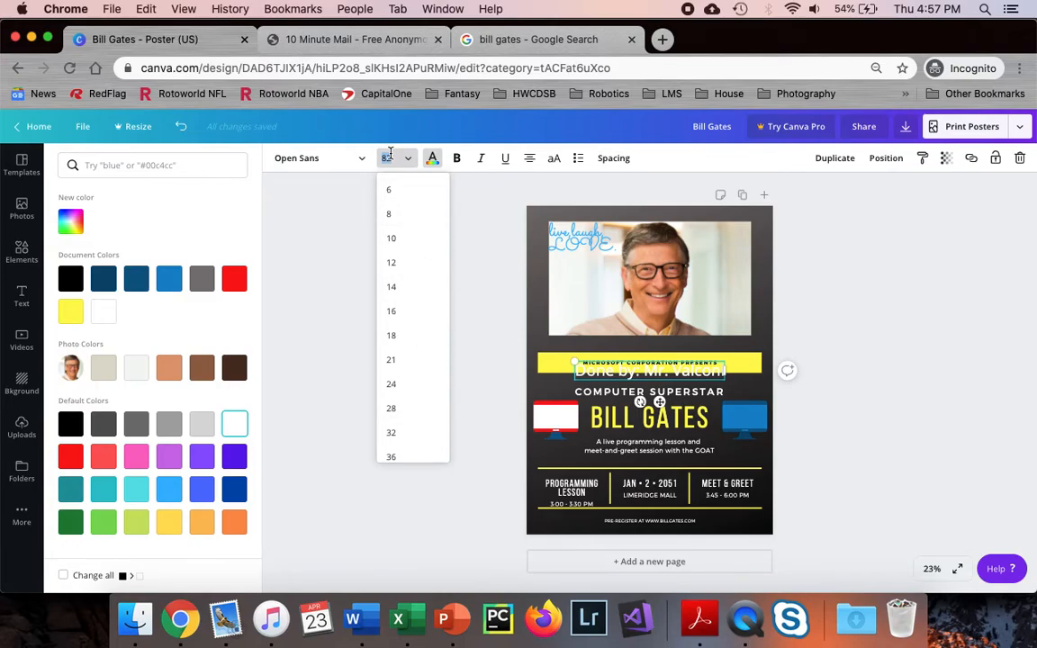
pyautogui.press('Return')
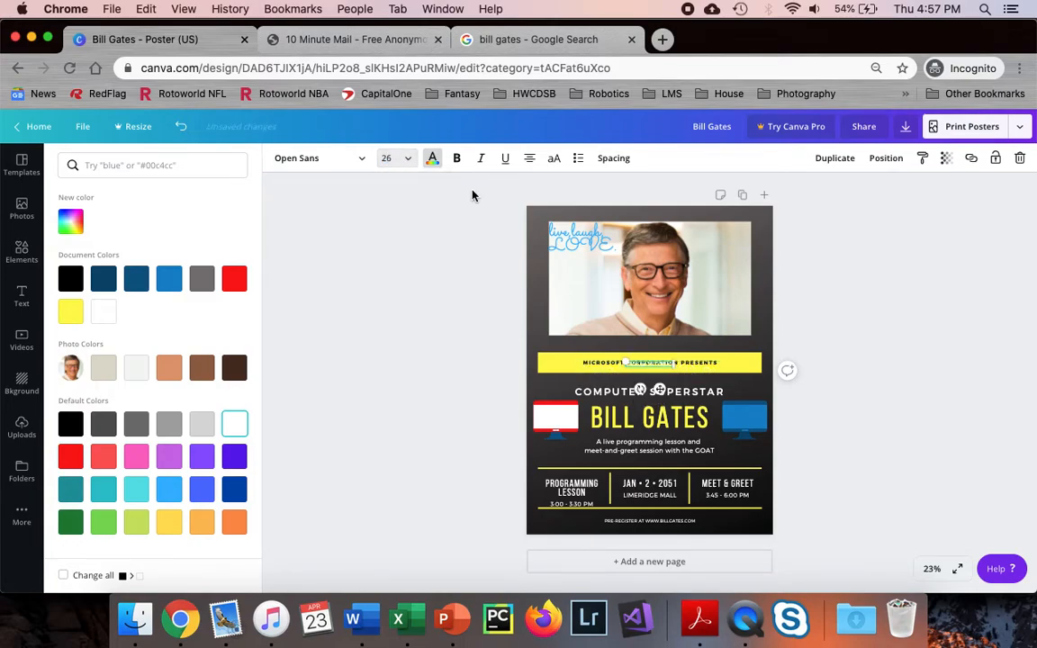
# Move the credit line to the poster's bottom-left beside the pre-register text, then view the whole poster
pyautogui.click(934, 569)
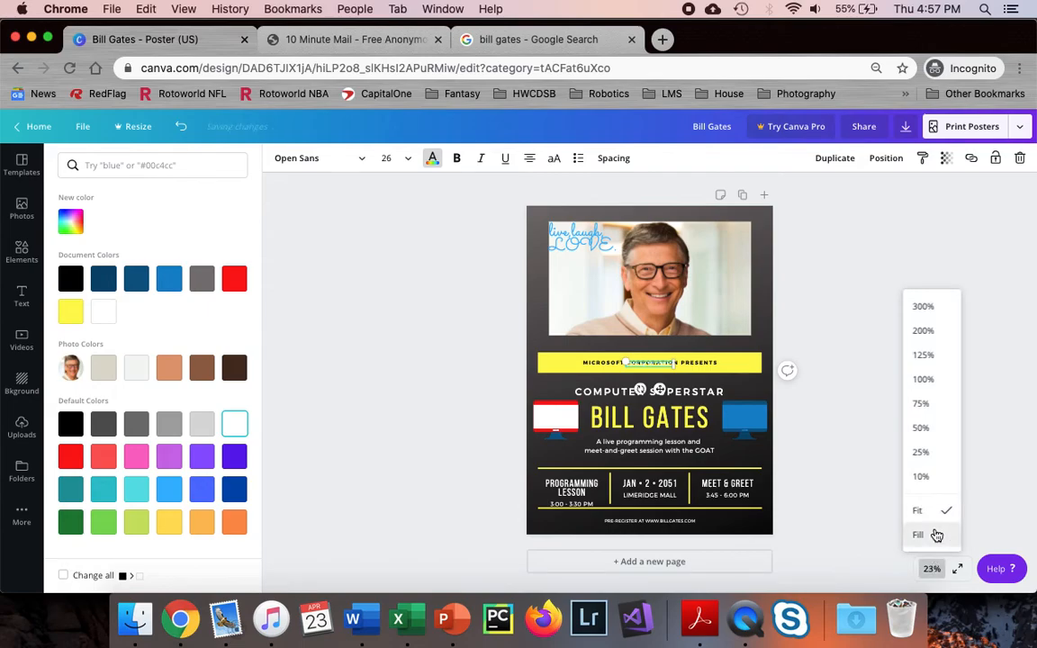
pyautogui.click(918, 533)
pyautogui.scroll(-1, 702, 378)
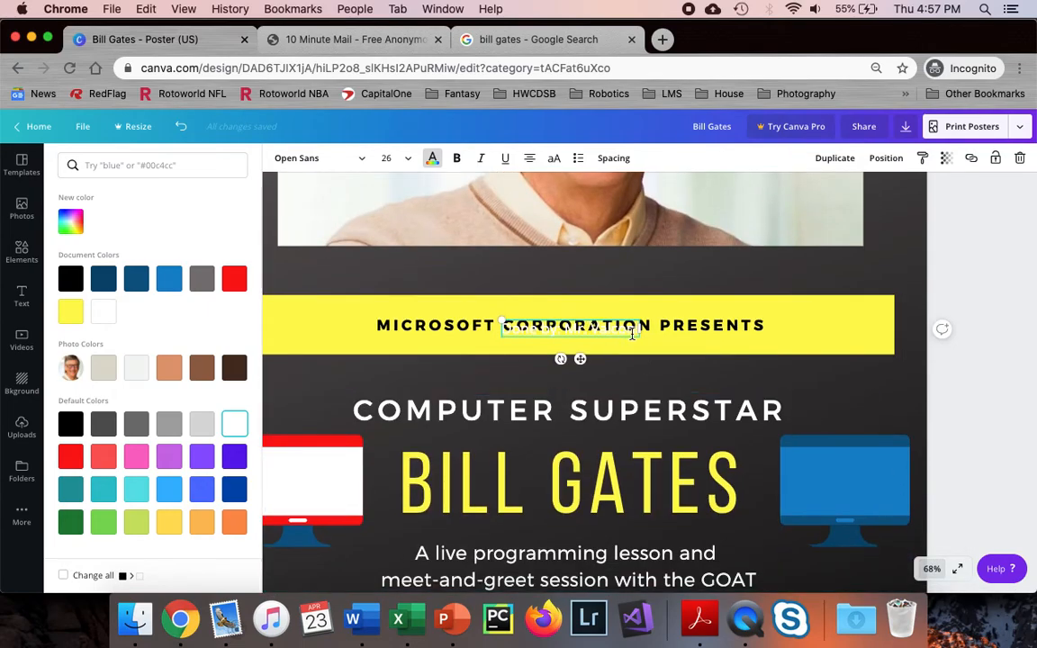
pyautogui.click(625, 333)
pyautogui.click(657, 370)
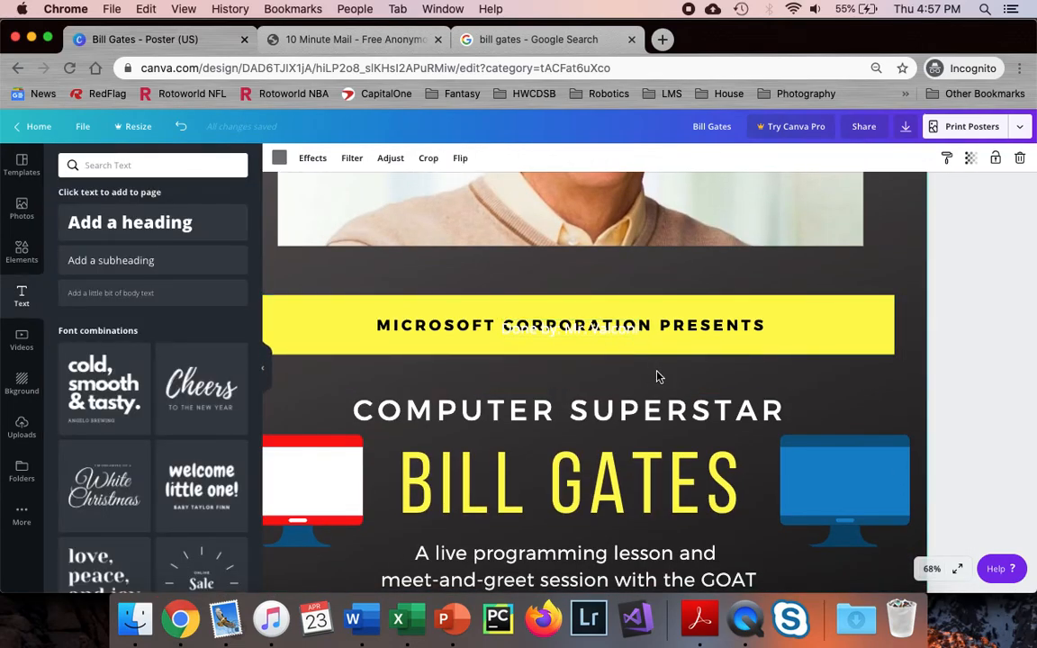
pyautogui.click(621, 331)
pyautogui.moveTo(581, 359); pyautogui.dragTo(384, 559)
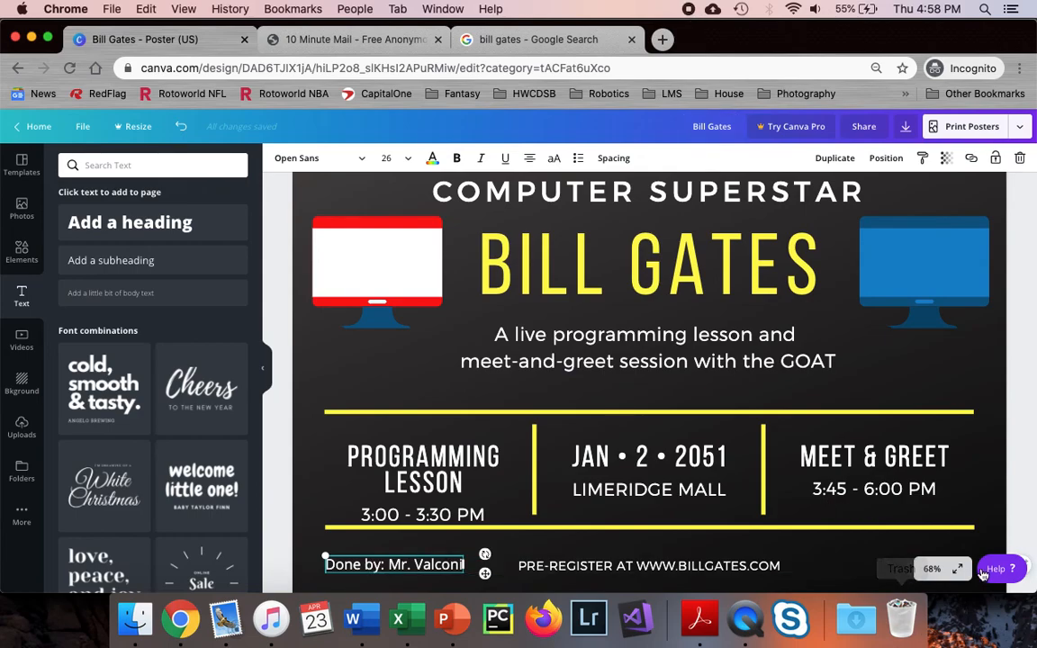
pyautogui.click(931, 568)
pyautogui.click(917, 511)
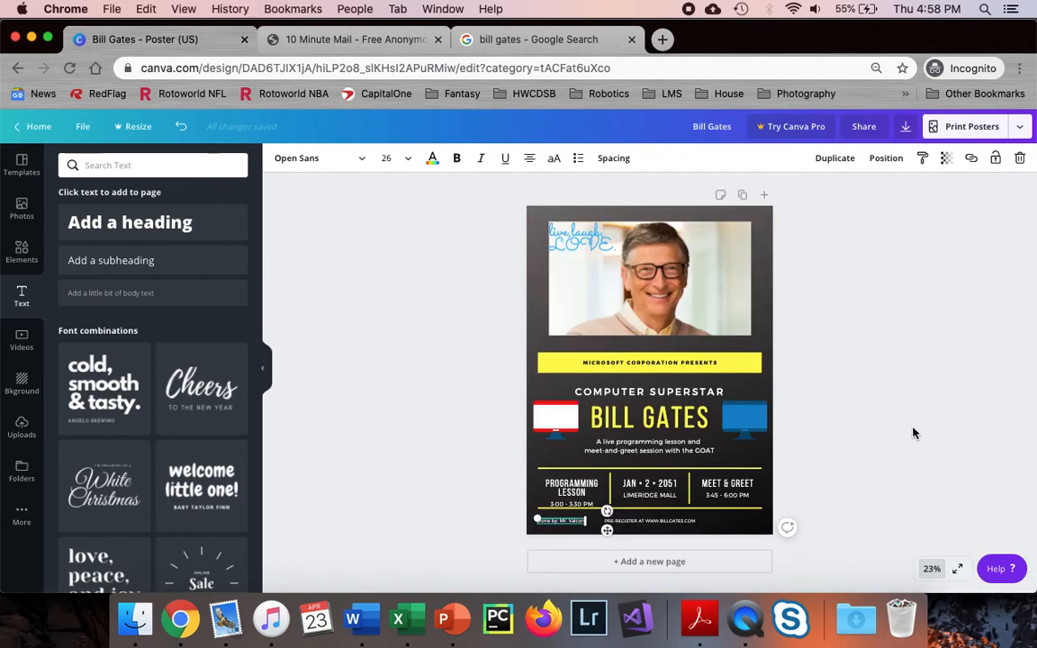